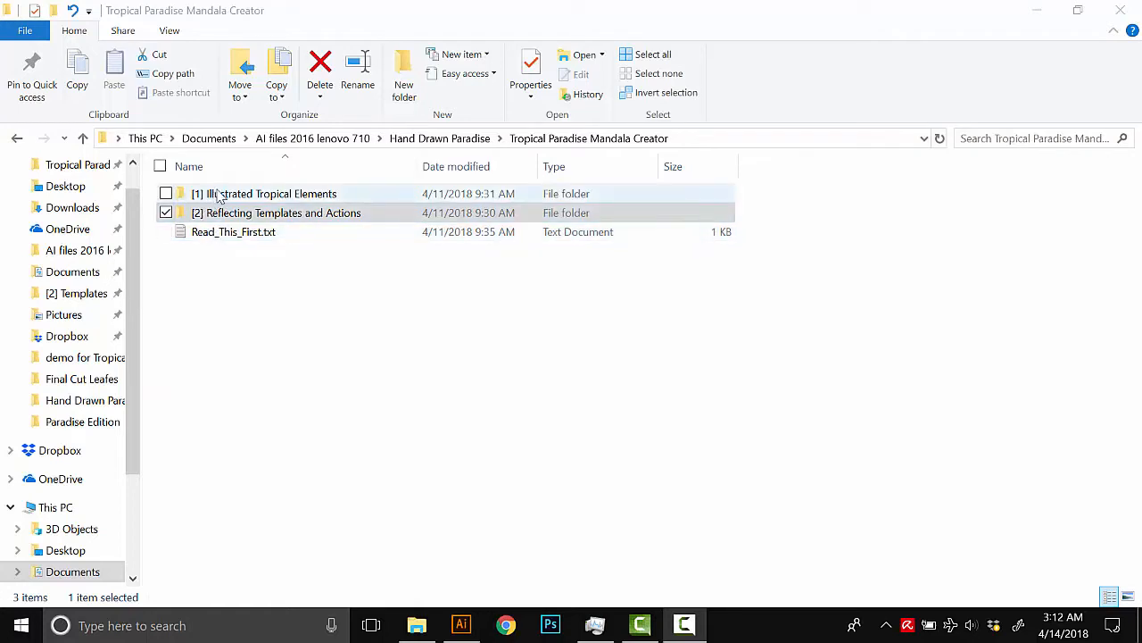
Open the Animals, Flowers and Leaves hand-illustrated AI files from the "[1] Illustrated Tropical Elements" folder in Illustrator.
double_click(181, 201)
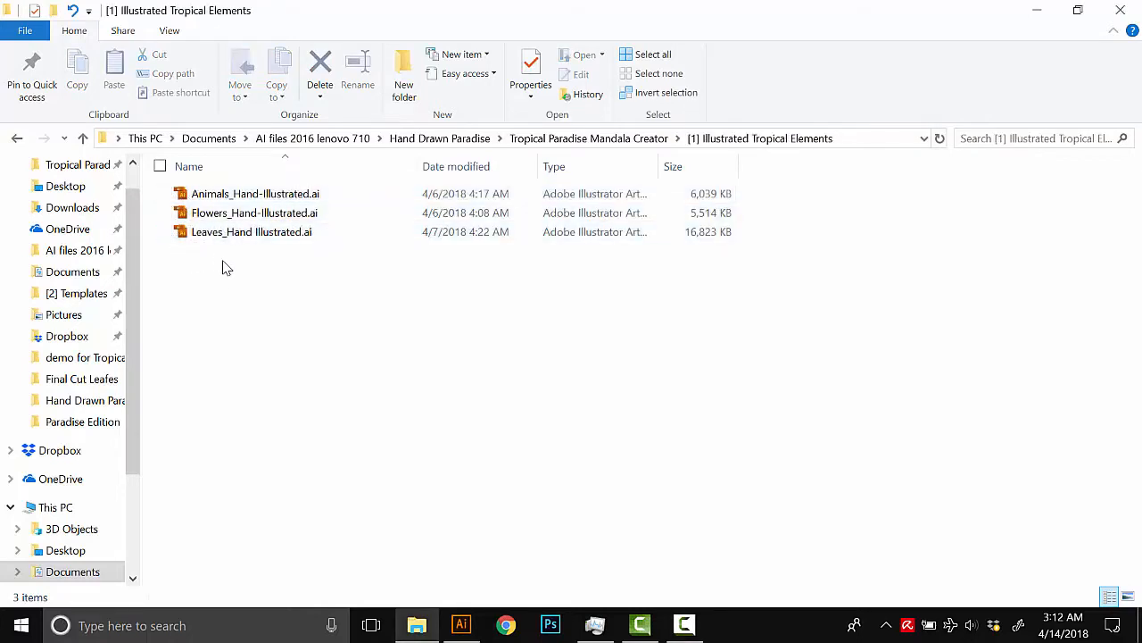
drag(237, 279, 400, 238)
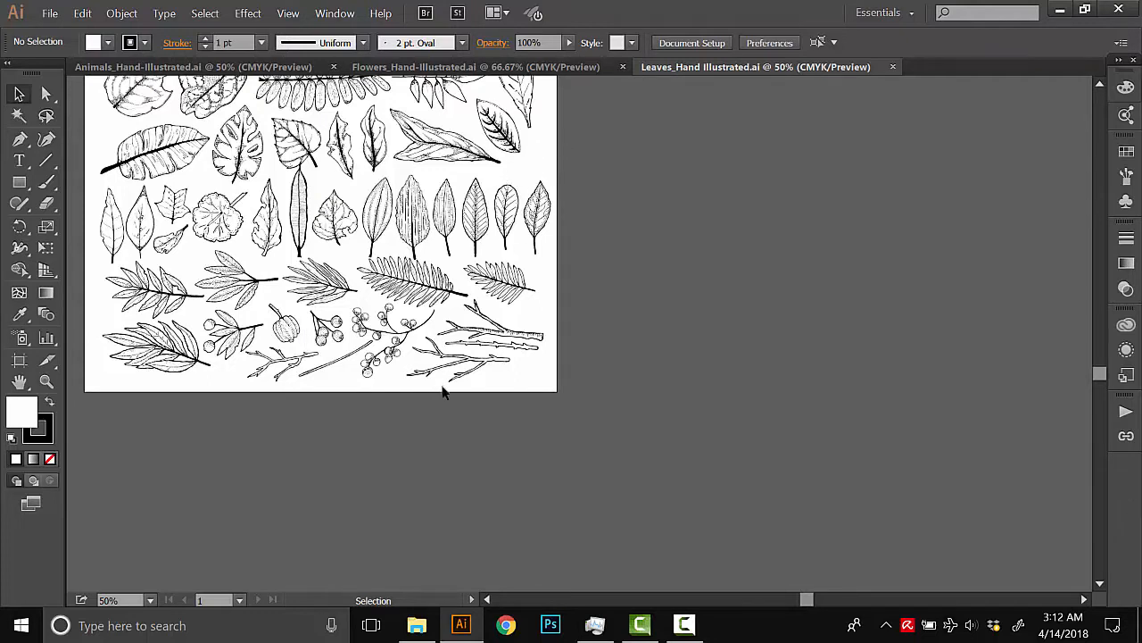
Look through the illustrated elements in the leaves, flowers and animals documents.
key(space)
drag(547, 134, 583, 256)
key(space)
drag(640, 203, 659, 326)
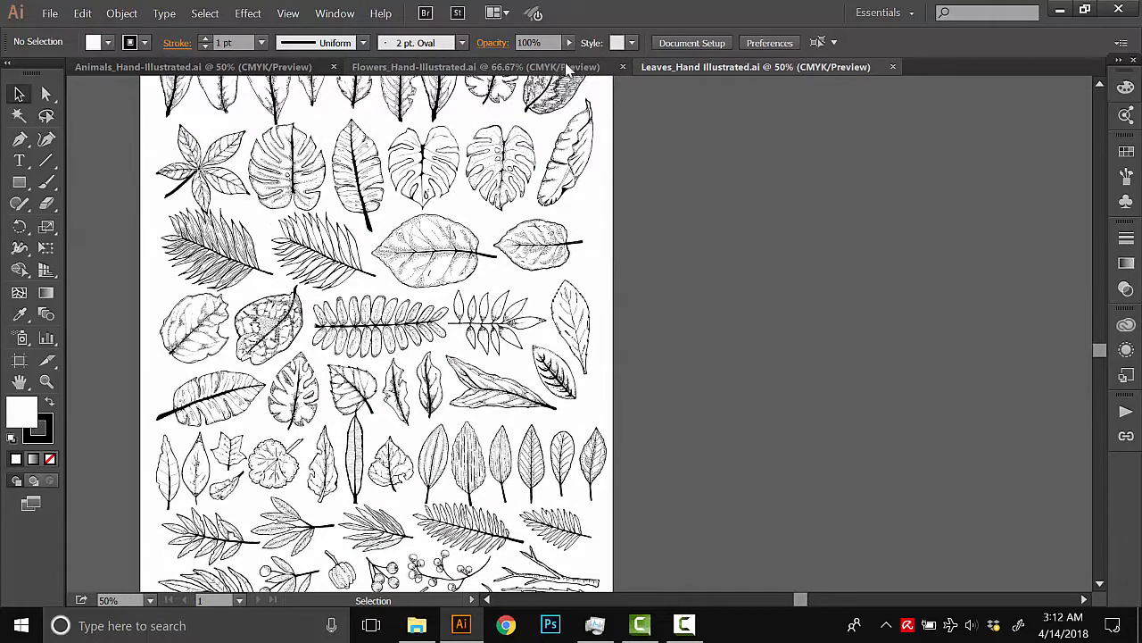
click(555, 75)
key(space)
drag(431, 93, 473, 127)
click(236, 71)
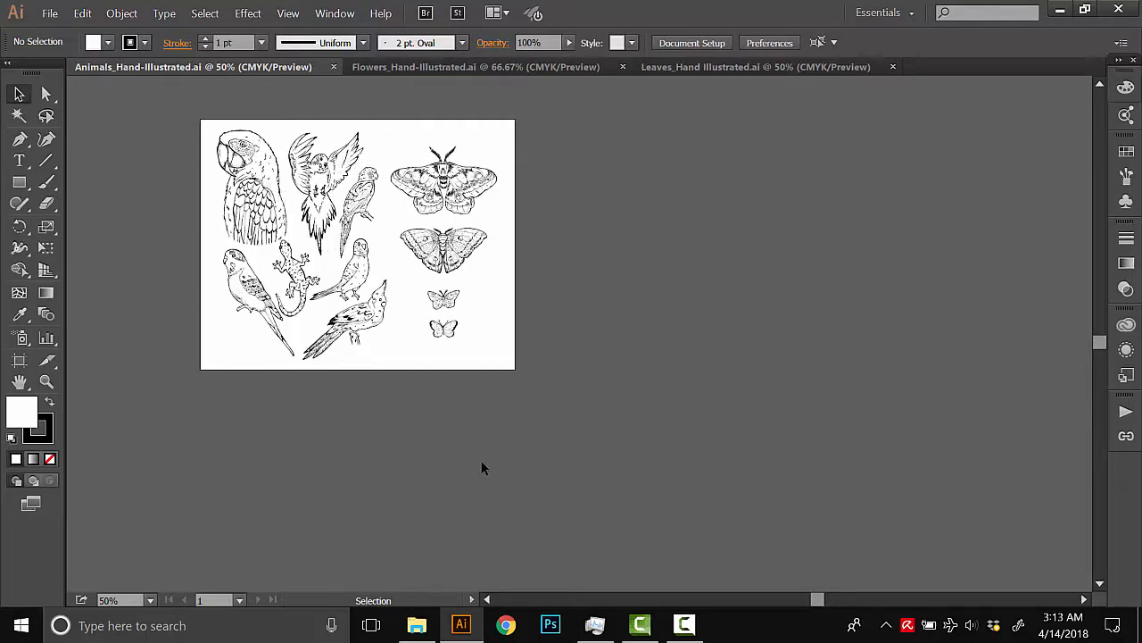
Switch to File Explorer and open "4-sided Reflector Template.ait" from the "[2] Reflecting Templates and Actions" folder in Illustrator.
click(416, 625)
click(83, 138)
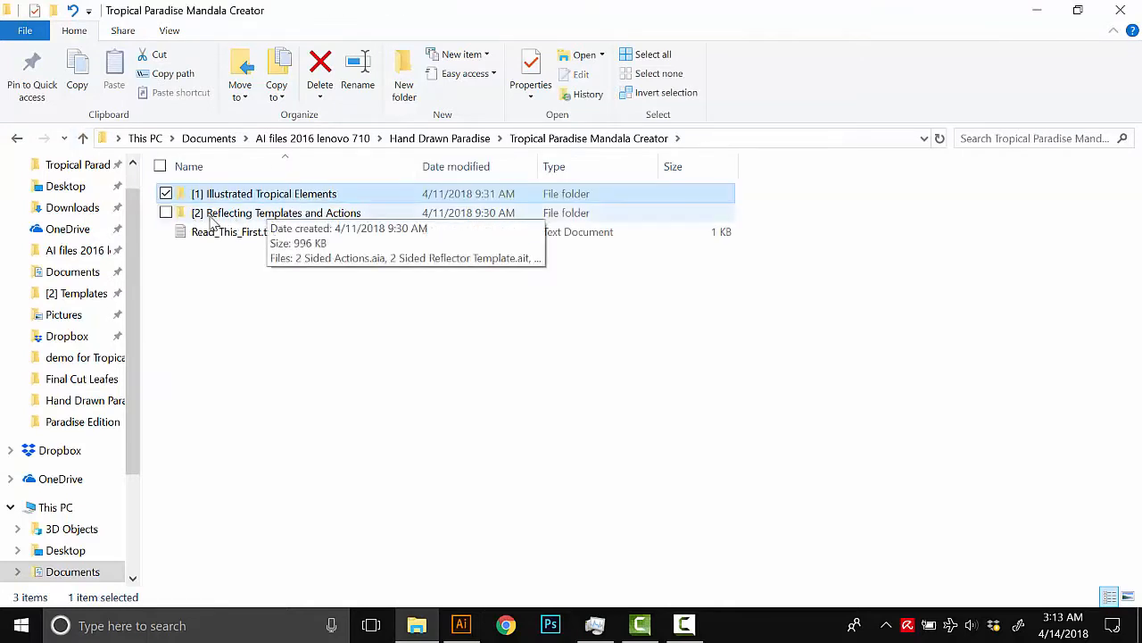
double_click(211, 218)
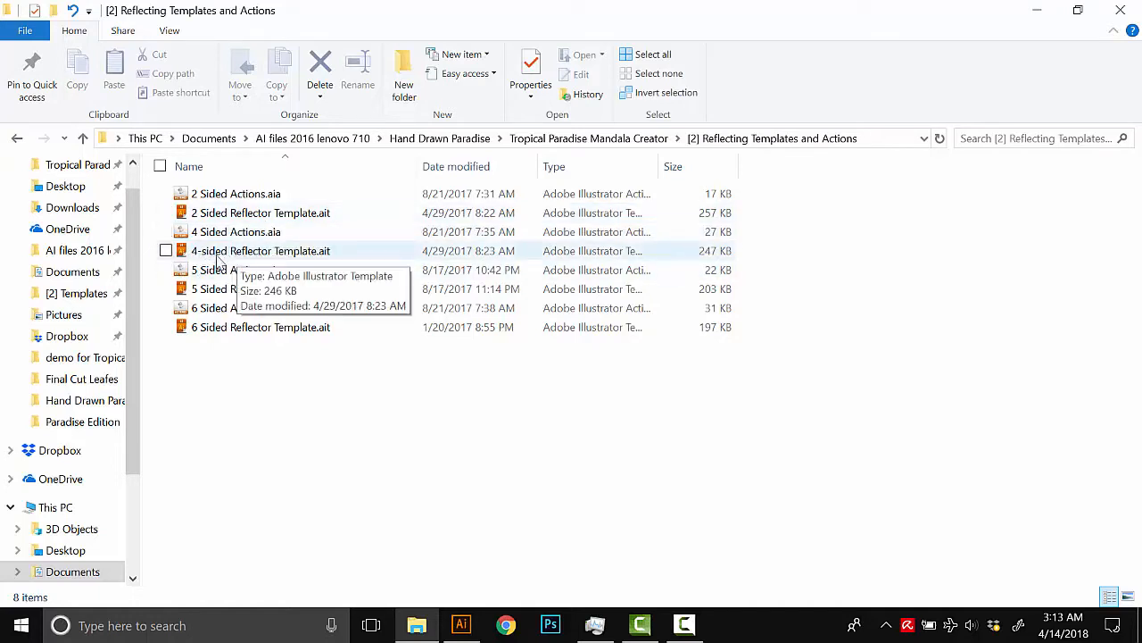
drag(187, 255, 976, 69)
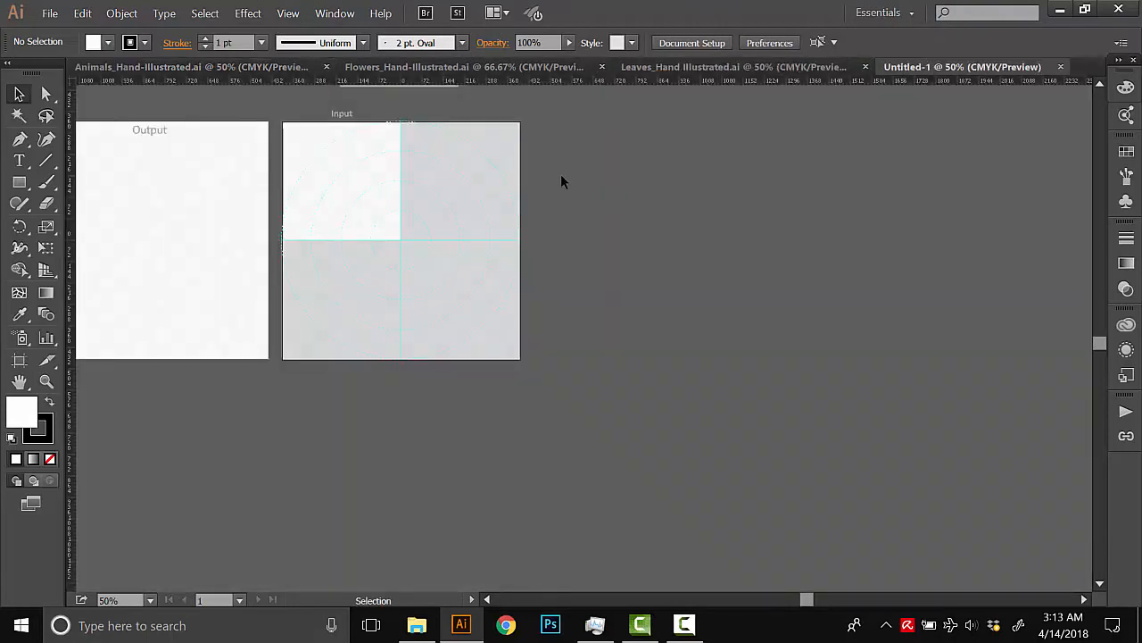
drag(405, 209, 536, 299)
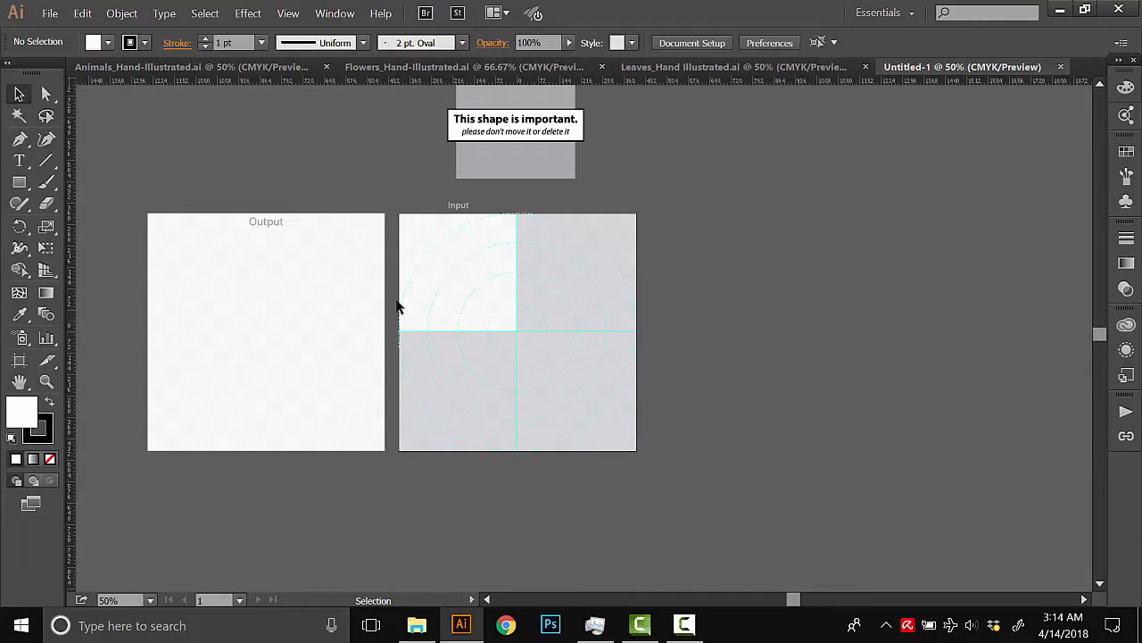
Display the Actions panel beside the template artboards and clear all existing actions.
click(335, 13)
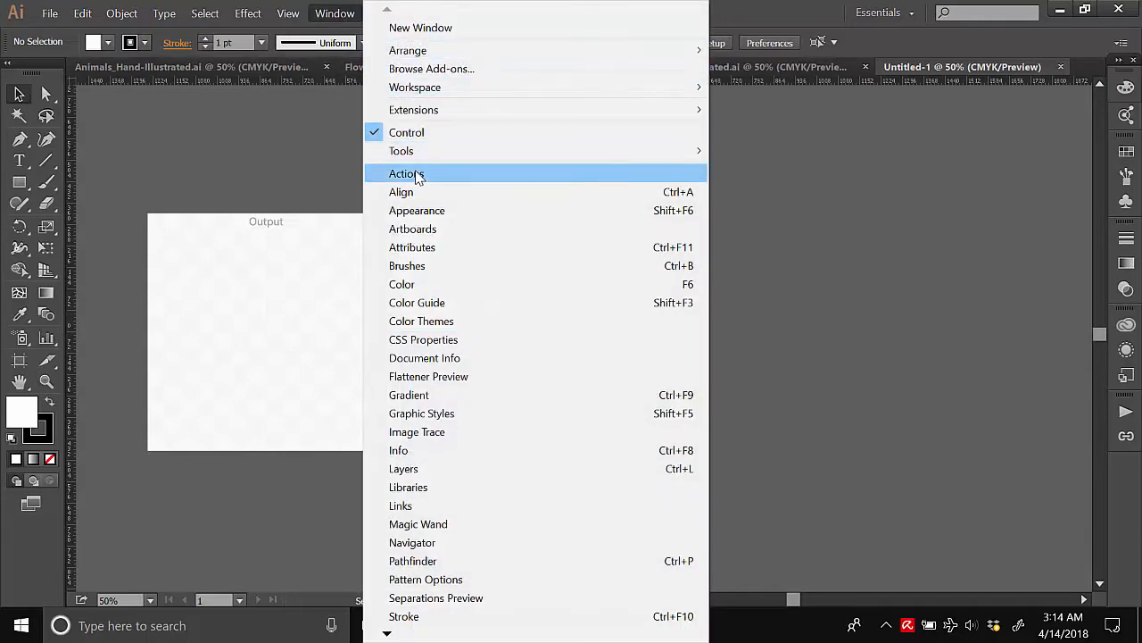
click(407, 173)
drag(1008, 154, 224, 118)
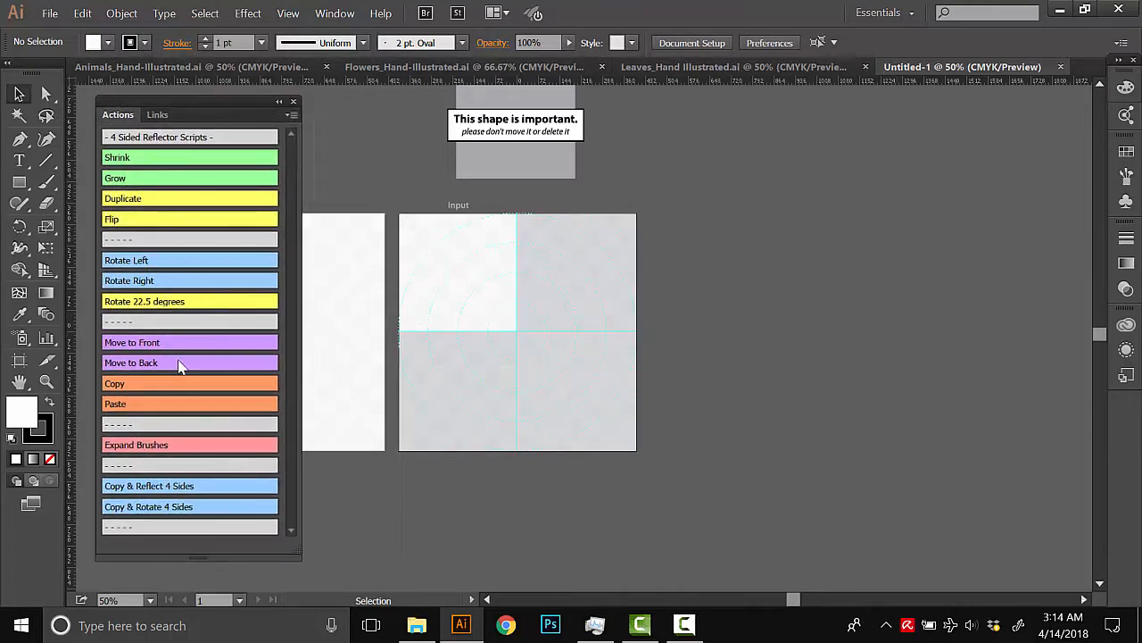
click(287, 117)
click(328, 374)
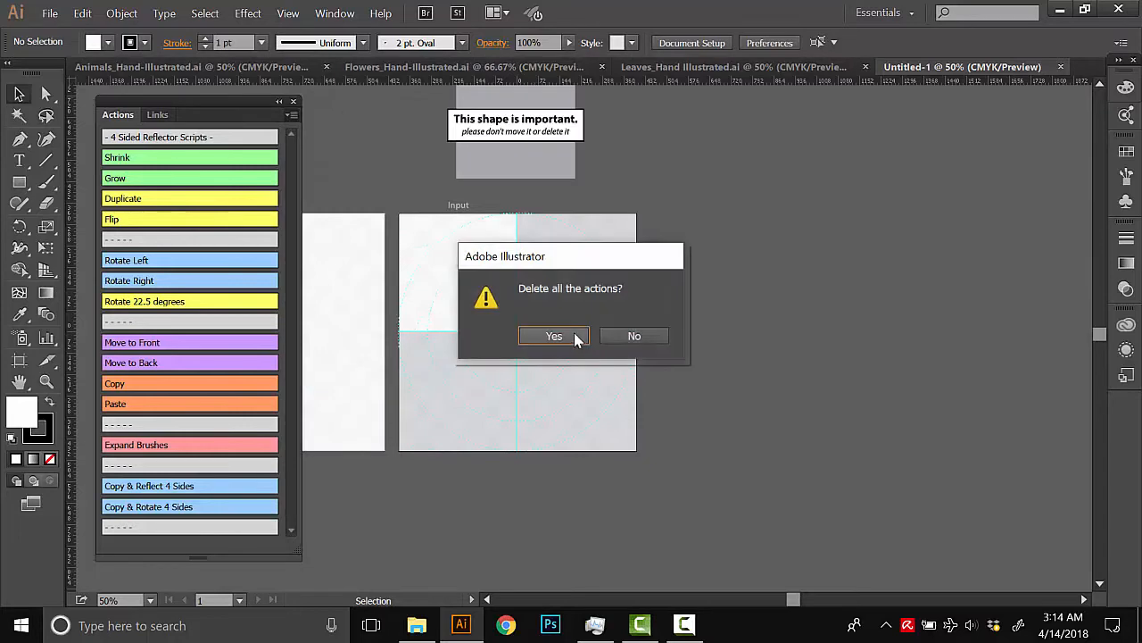
click(576, 339)
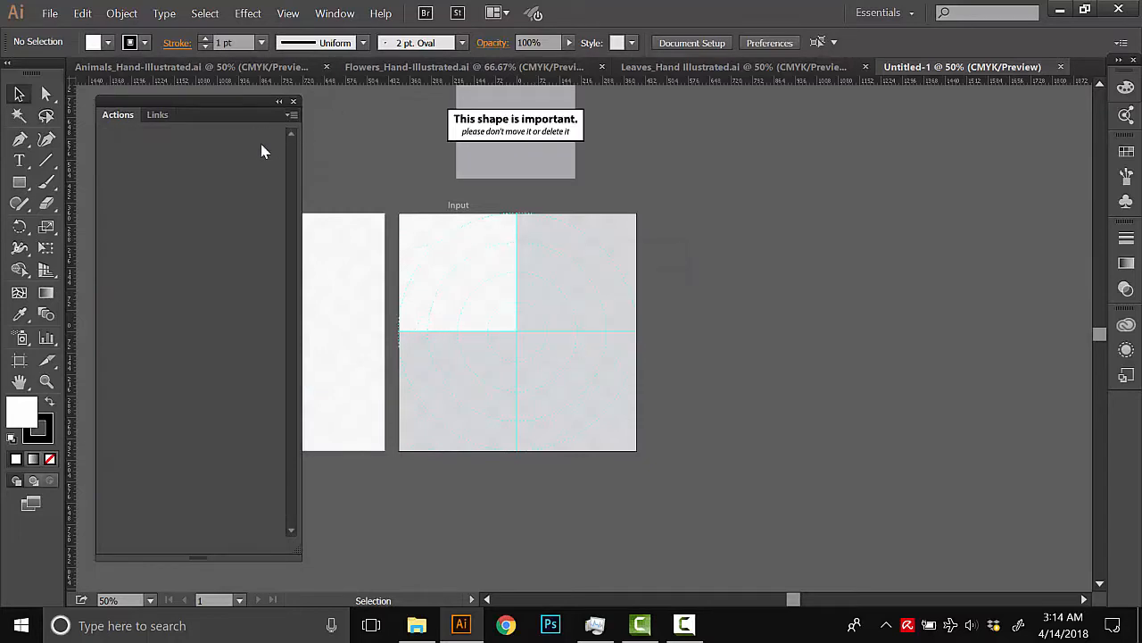
Load "4 Sided Actions.aia" from the Tropical Paradise Mandala Creator's "[2] Reflecting Templates and Actions" folder.
click(290, 117)
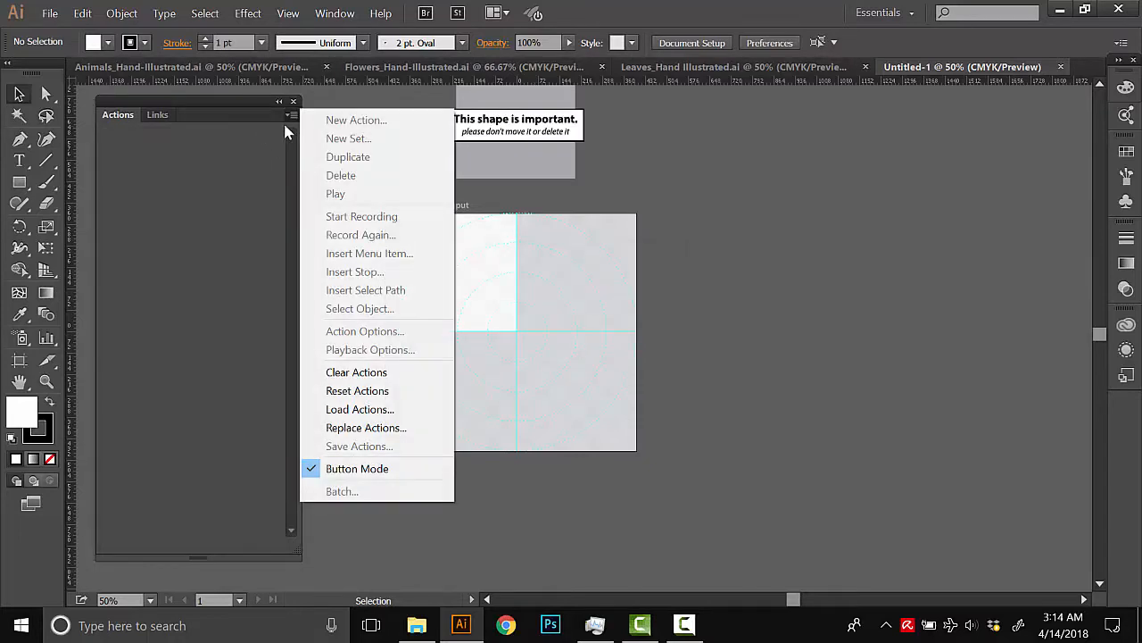
click(355, 410)
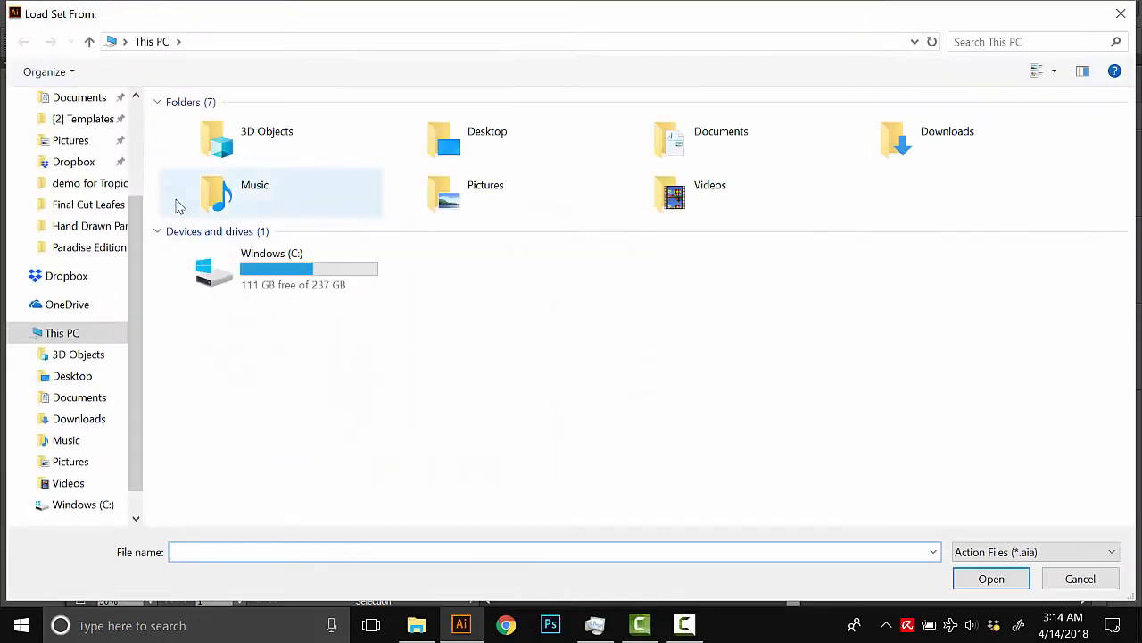
drag(138, 212, 130, 81)
click(89, 134)
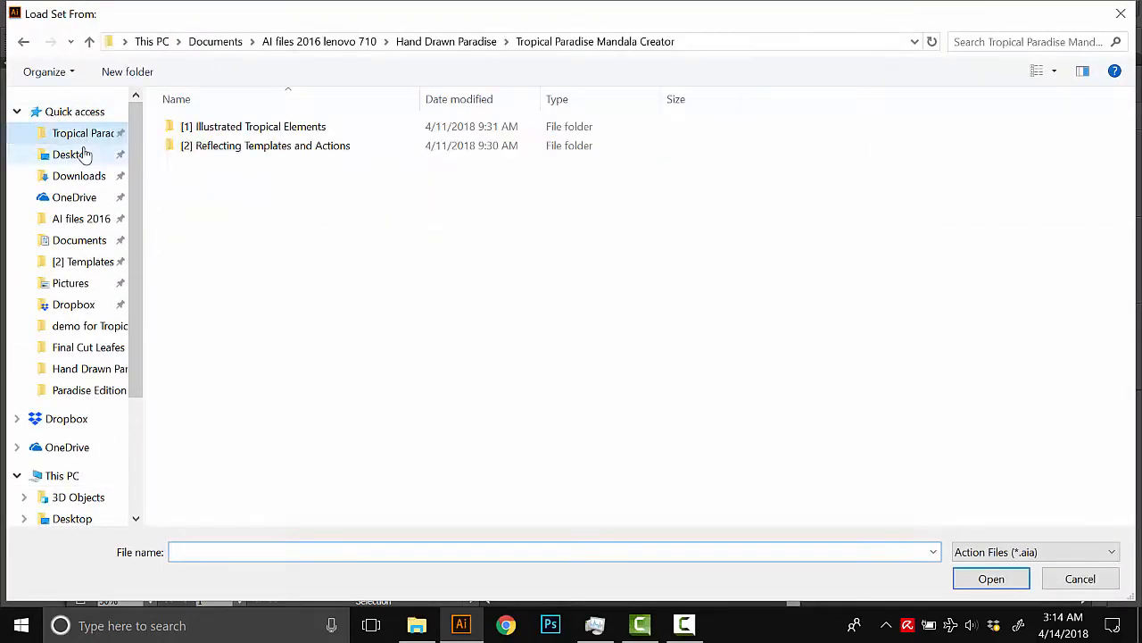
click(212, 149)
double_click(211, 150)
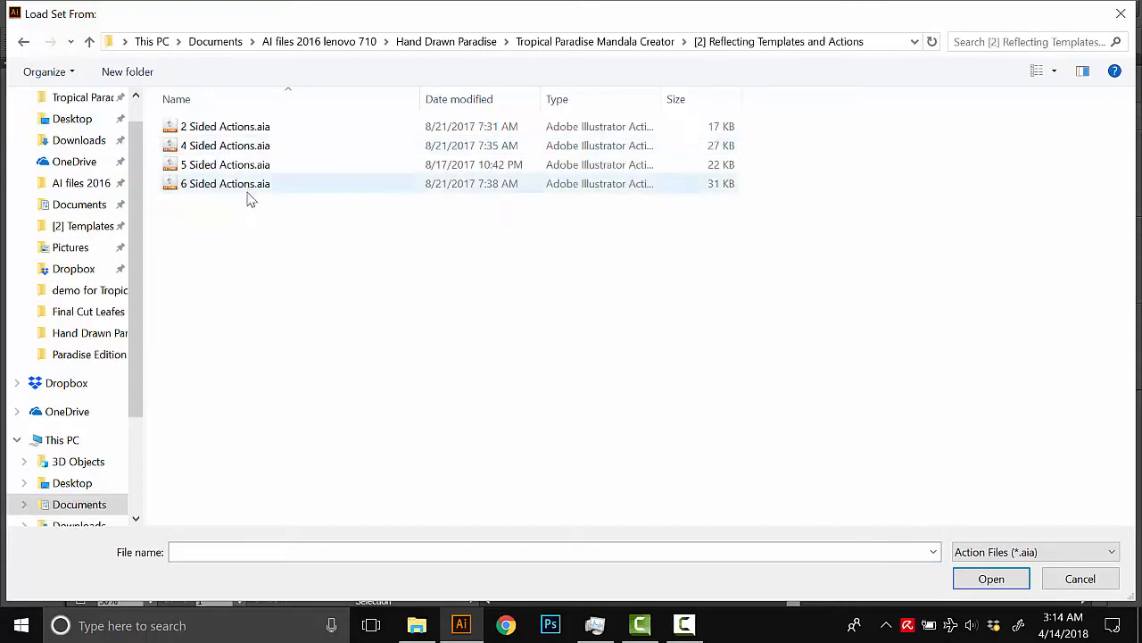
double_click(195, 148)
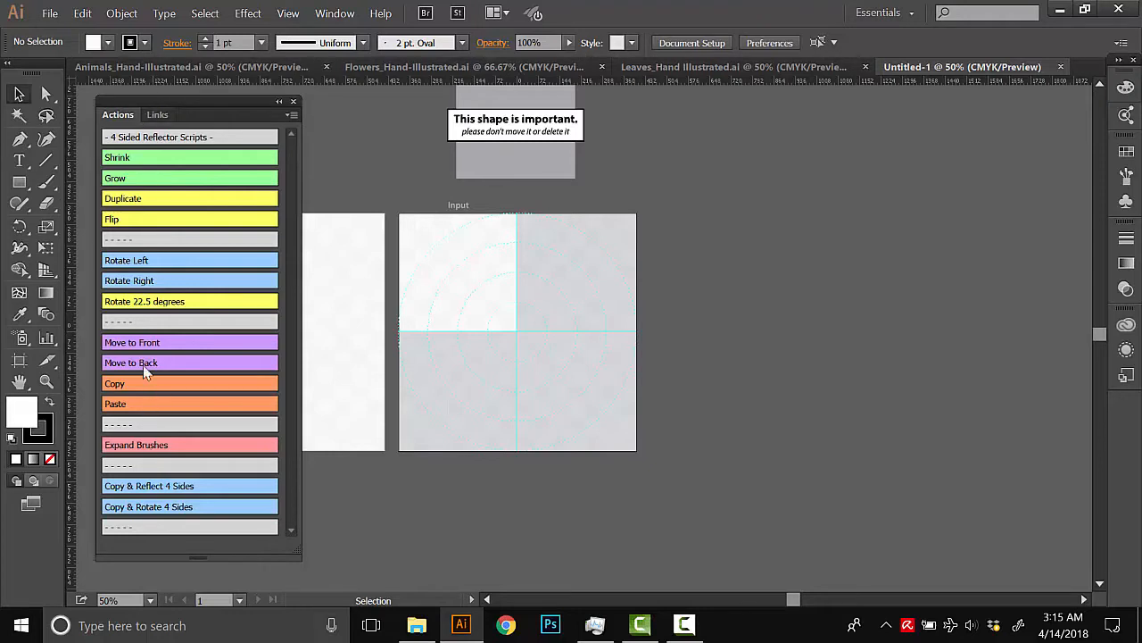
Turn Button Mode off for the actions to see the plain action list, and turn it back on.
click(291, 114)
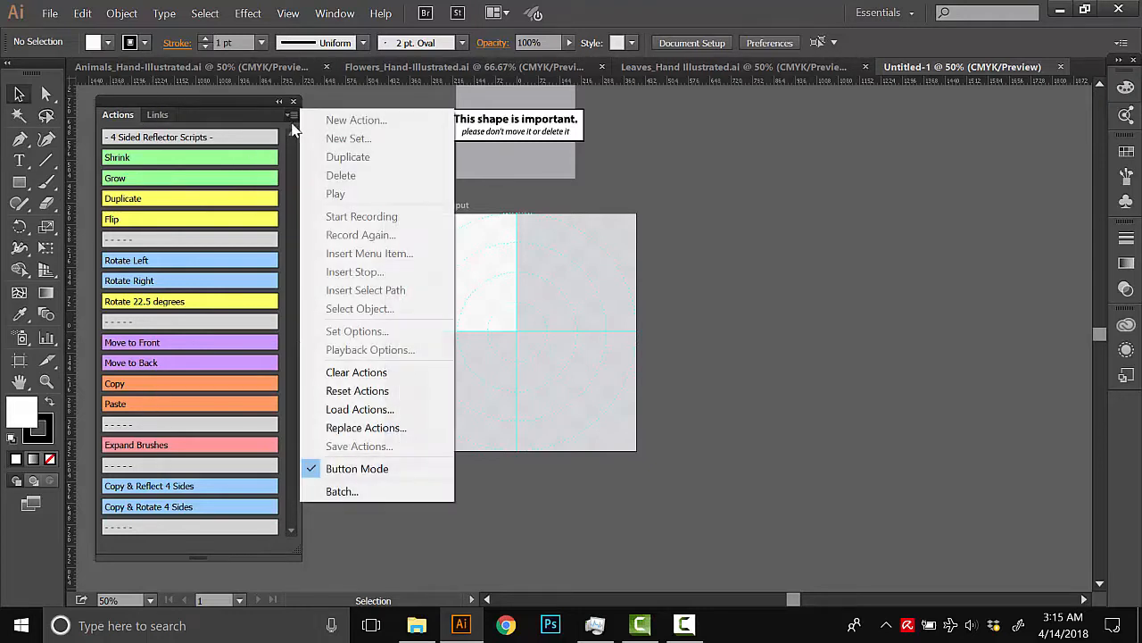
click(357, 467)
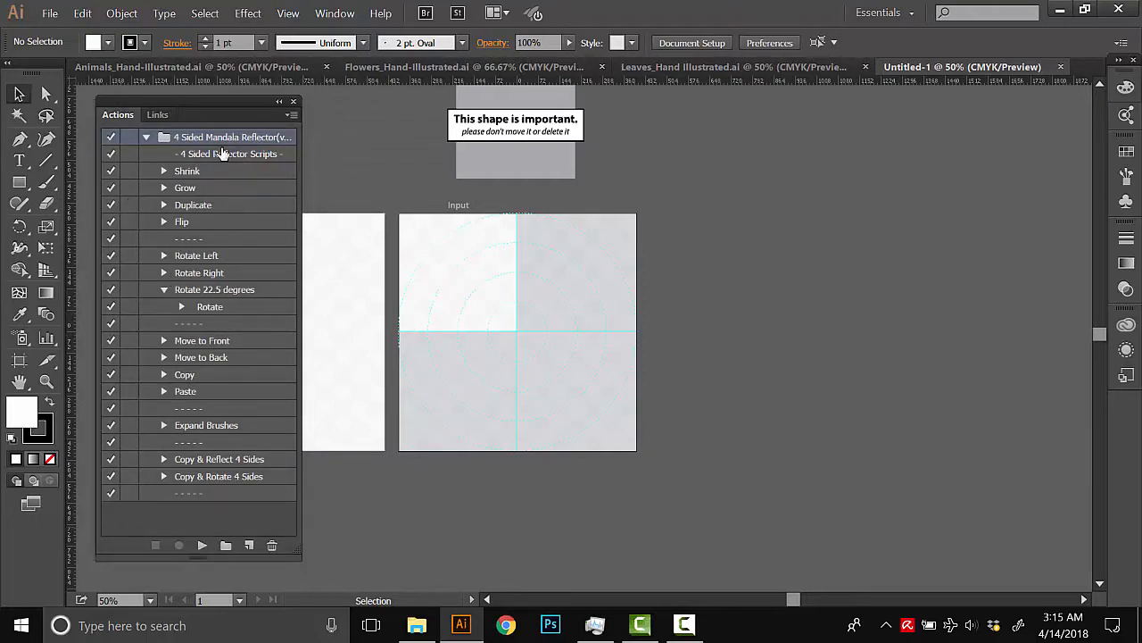
click(290, 117)
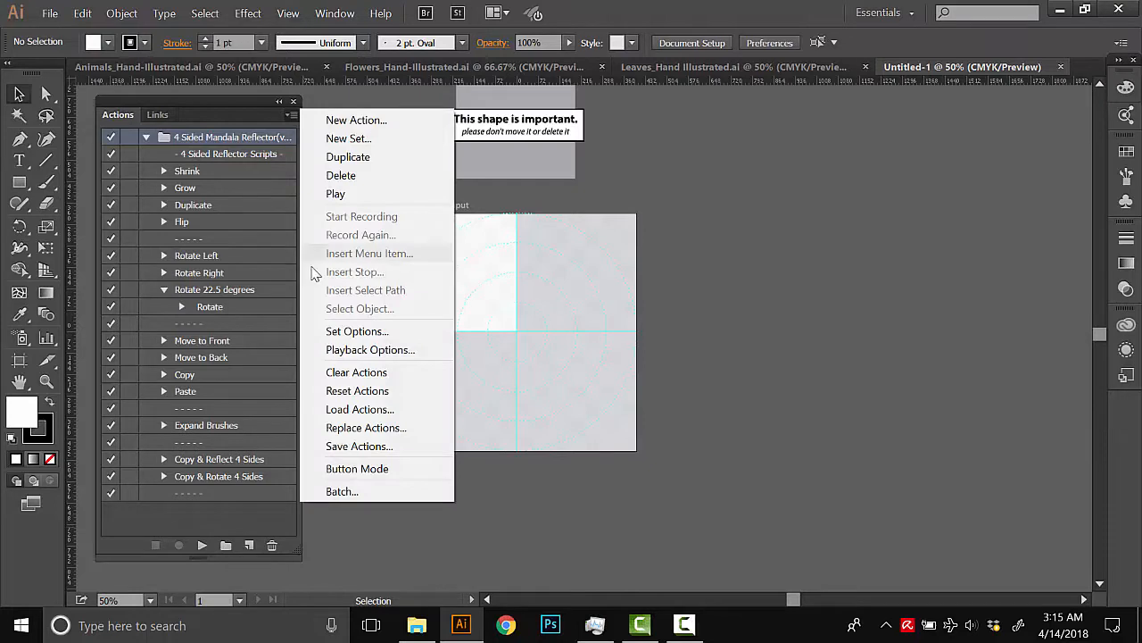
click(348, 468)
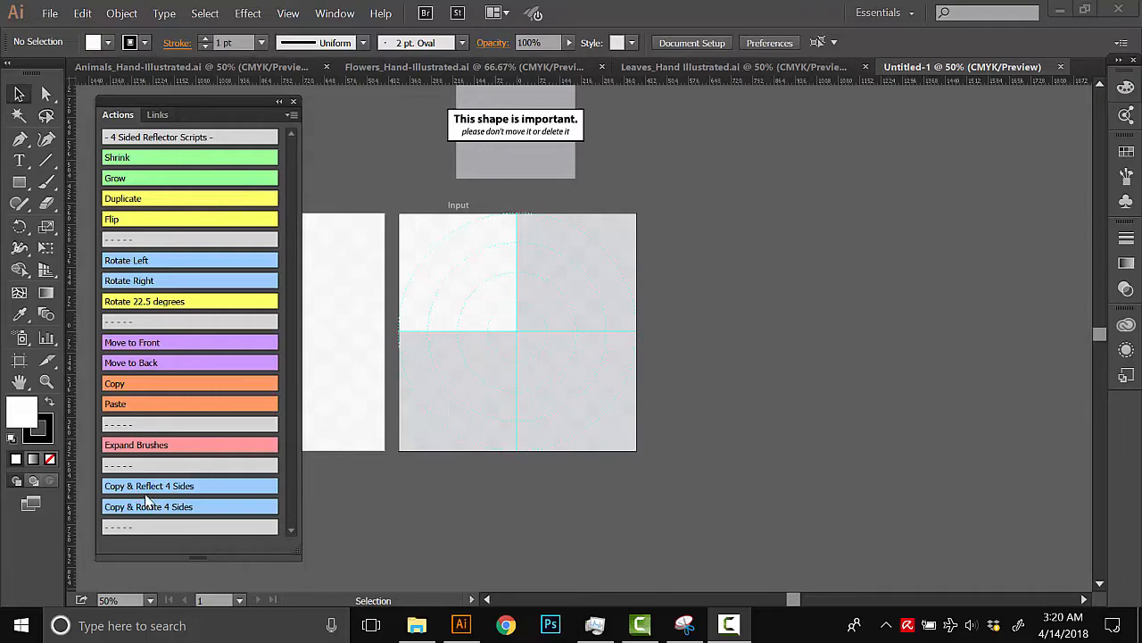
Copy the smaller palm frond beside the large dotted oval leaf in the leaves document with the Copy action.
click(639, 69)
key(space)
drag(426, 280, 509, 251)
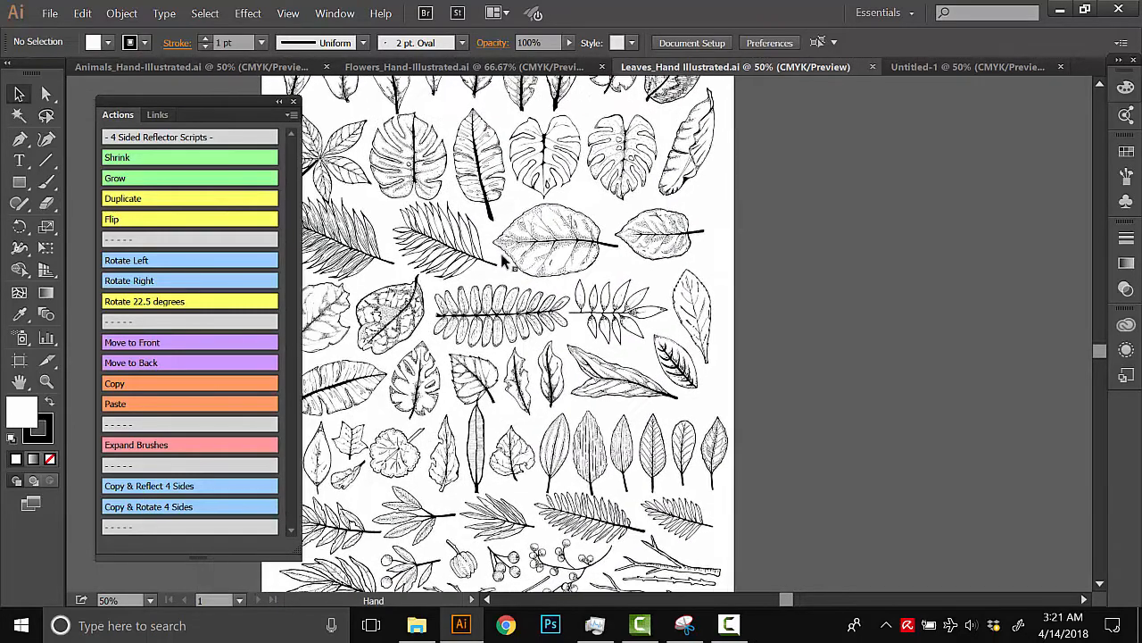
click(444, 256)
click(443, 256)
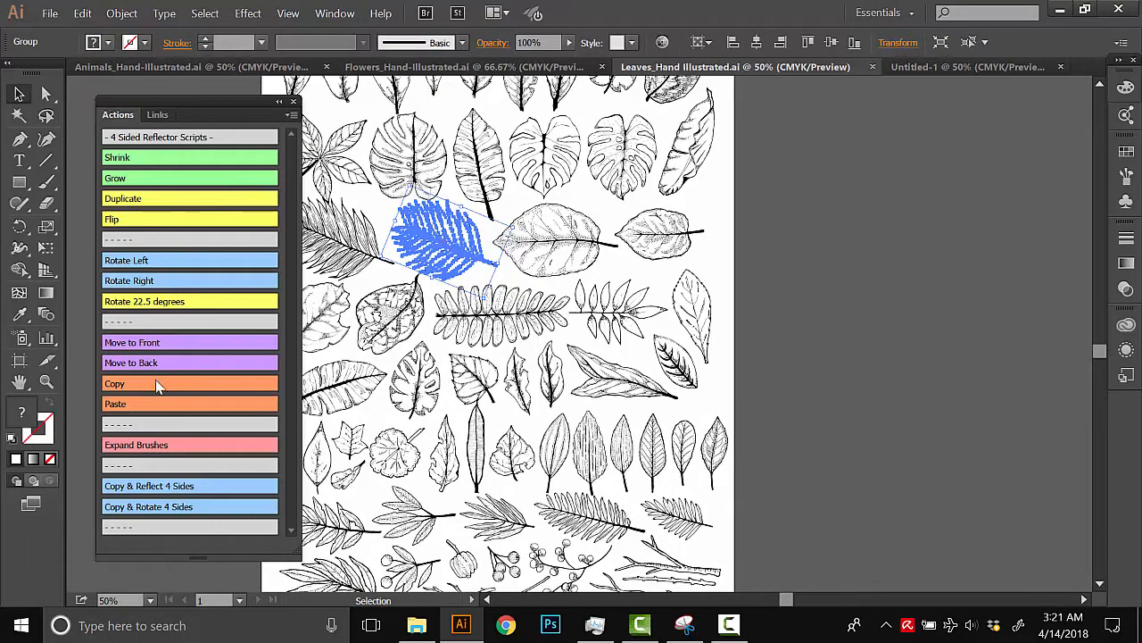
click(123, 384)
Paste the palm frond into the reflector template and place it inside the white quadrant of the Input artboard.
click(928, 67)
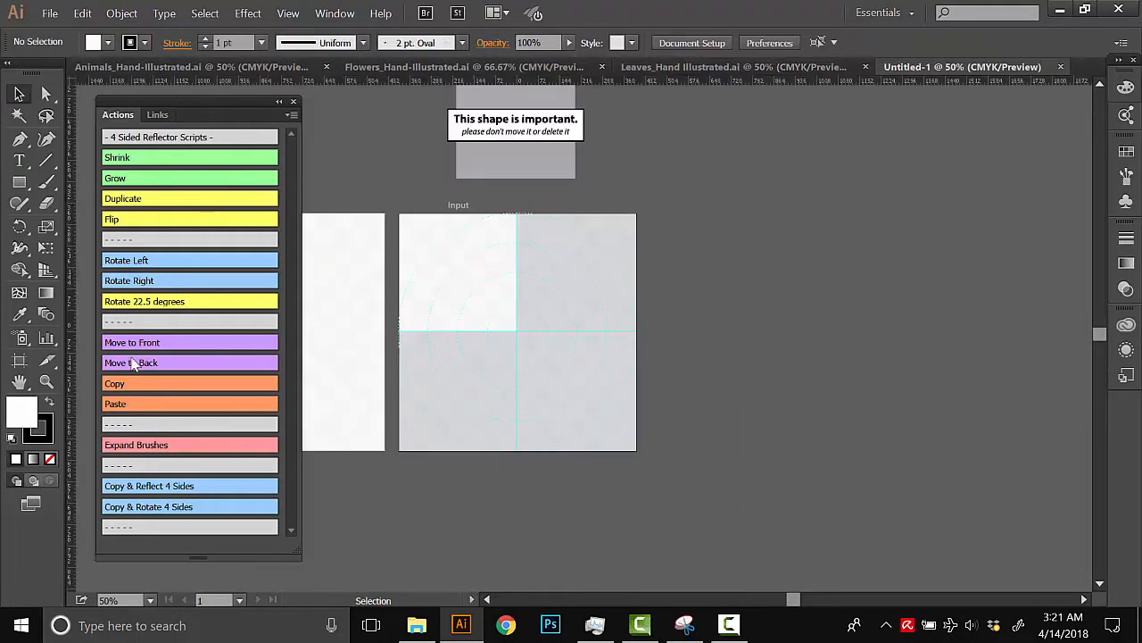
click(120, 405)
drag(575, 339, 468, 264)
click(684, 247)
click(478, 266)
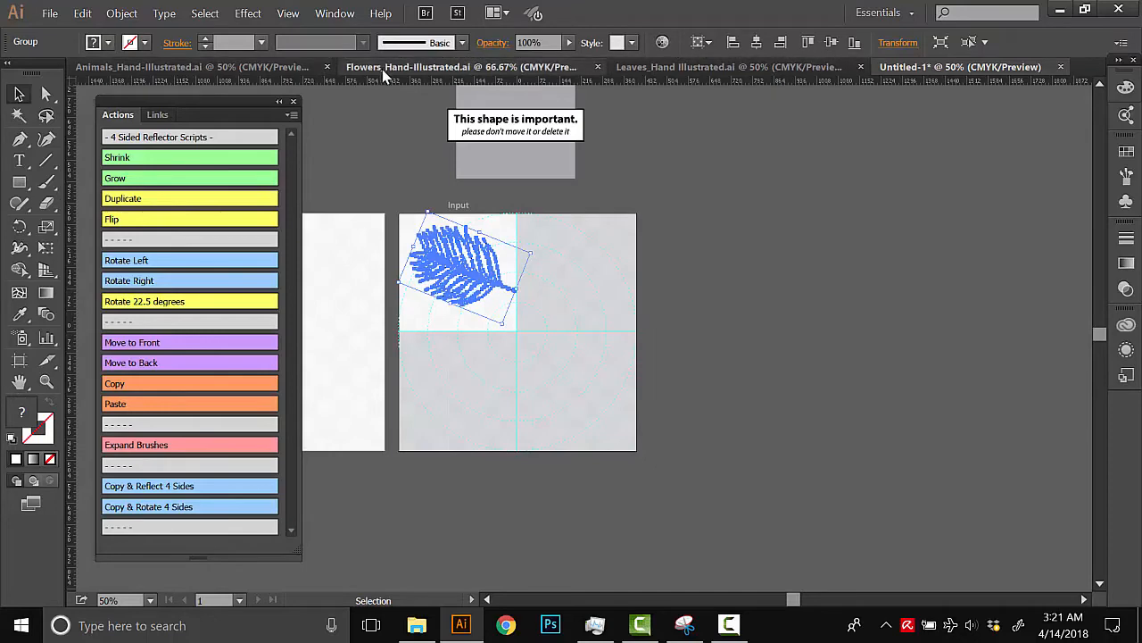
Copy the shaded five-petal flower from the flowers document's third row into the template's white Input quadrant, overlapping the frond's lower edge.
click(406, 67)
key(space)
drag(334, 344, 390, 315)
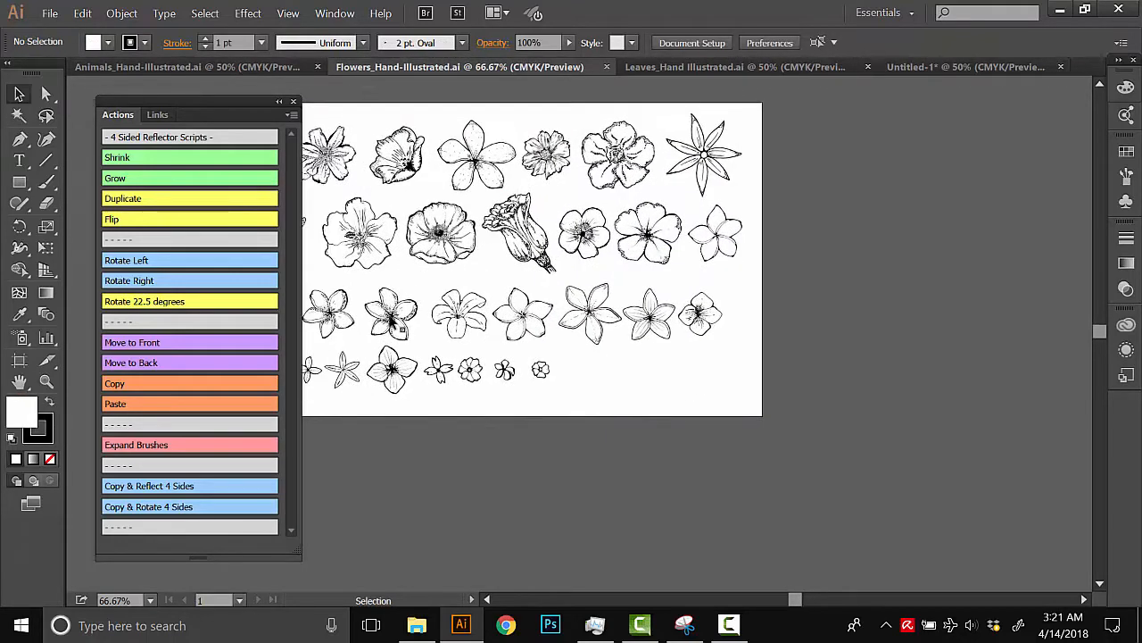
click(392, 320)
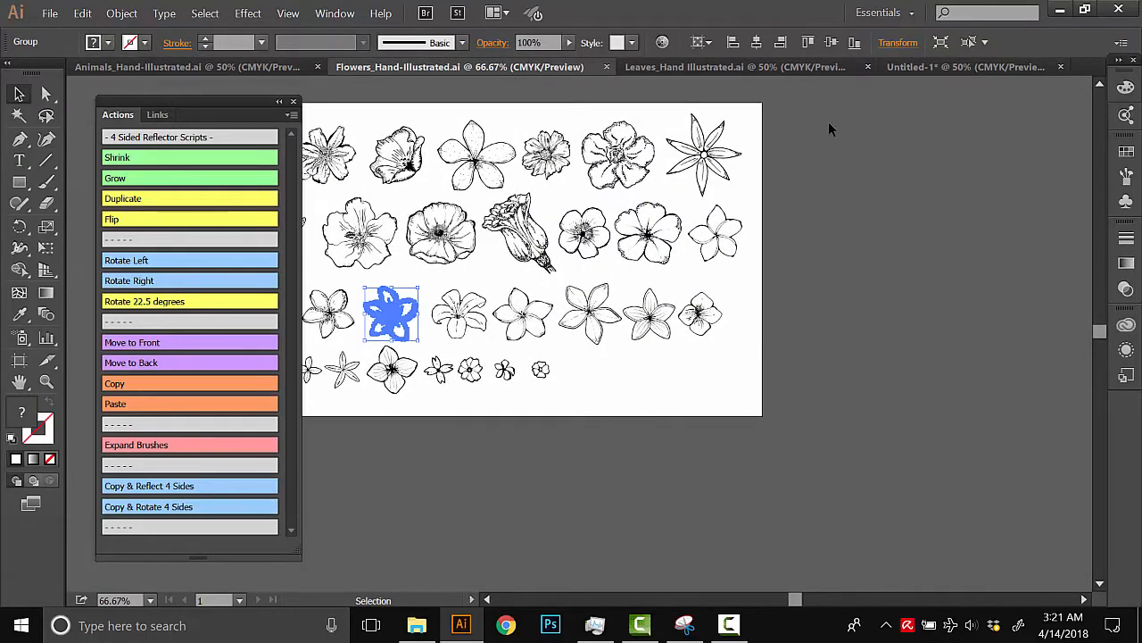
click(909, 64)
click(152, 403)
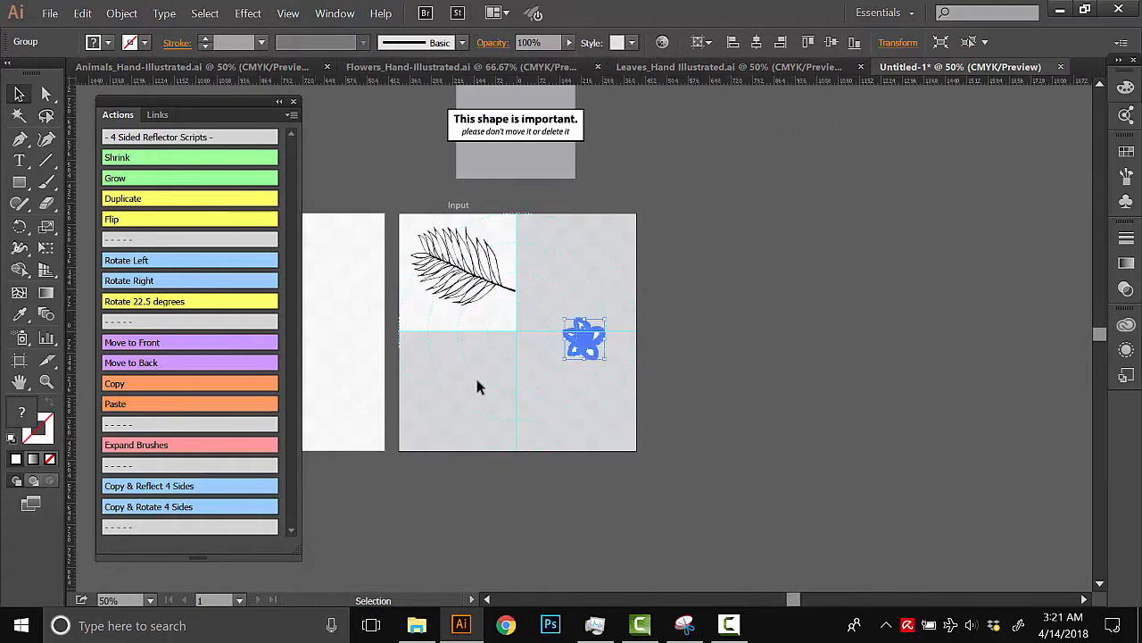
click(477, 381)
drag(600, 335, 459, 297)
click(521, 312)
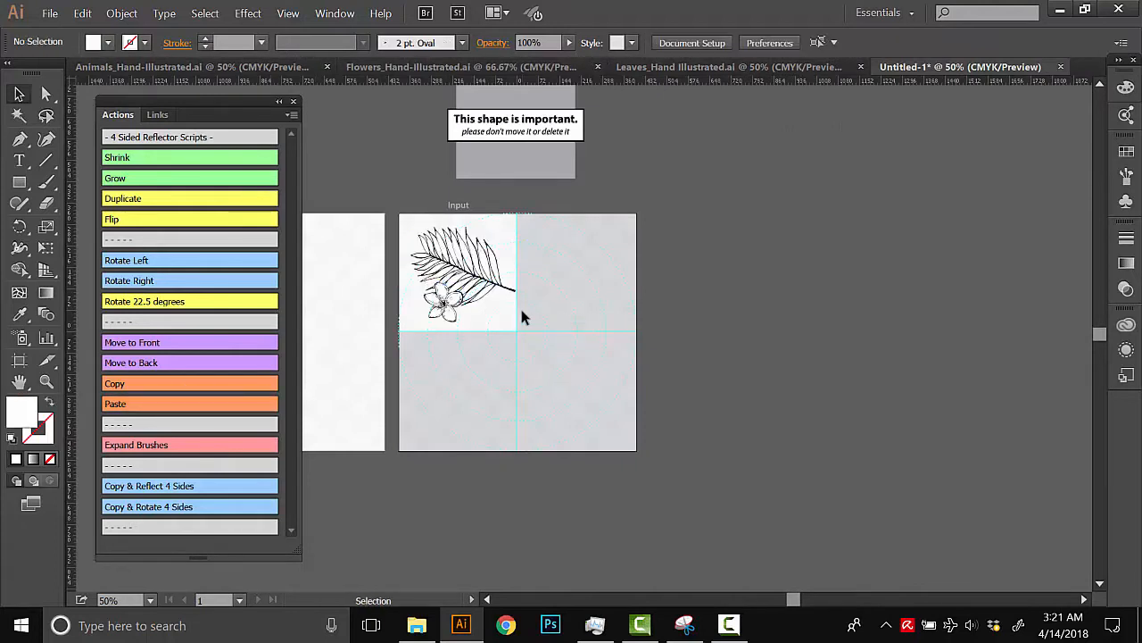
Reduce the palm frond with the Shrink action and move it up, clear of the flower in the Input quadrant.
key(ctrl+0)
click(48, 383)
click(540, 227)
key(v)
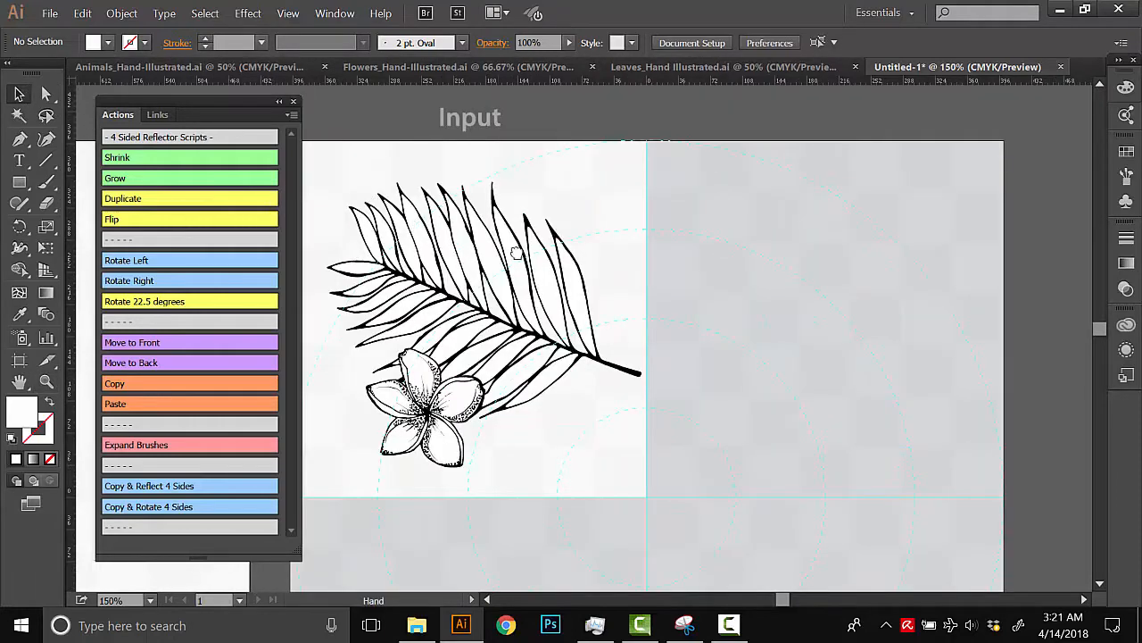
click(373, 201)
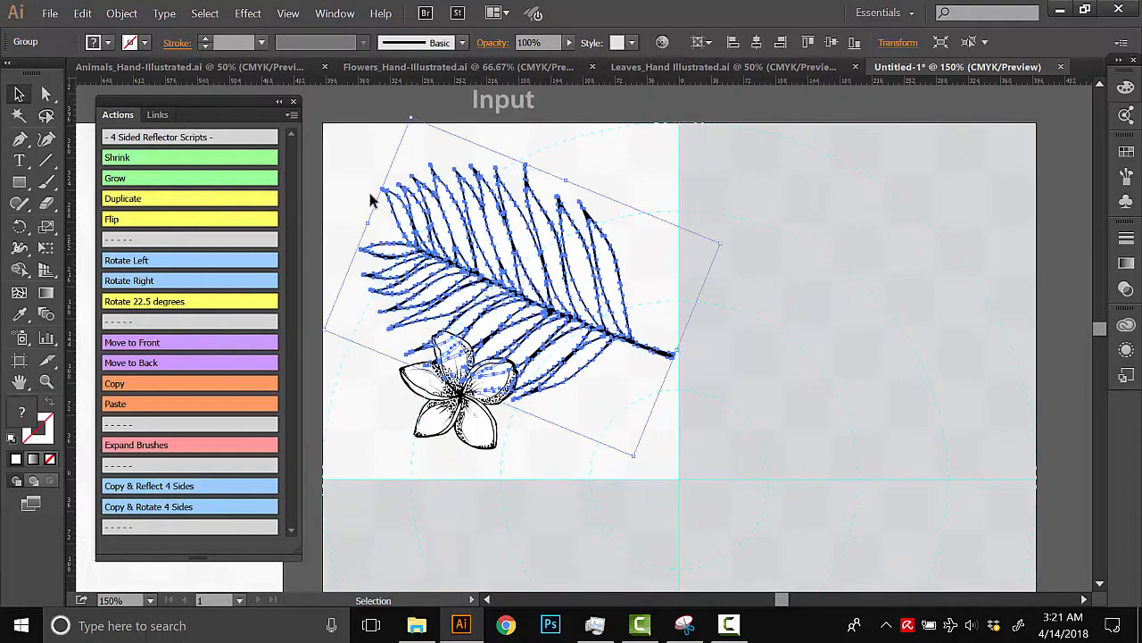
click(125, 181)
click(130, 163)
click(130, 165)
click(130, 166)
drag(534, 252, 541, 218)
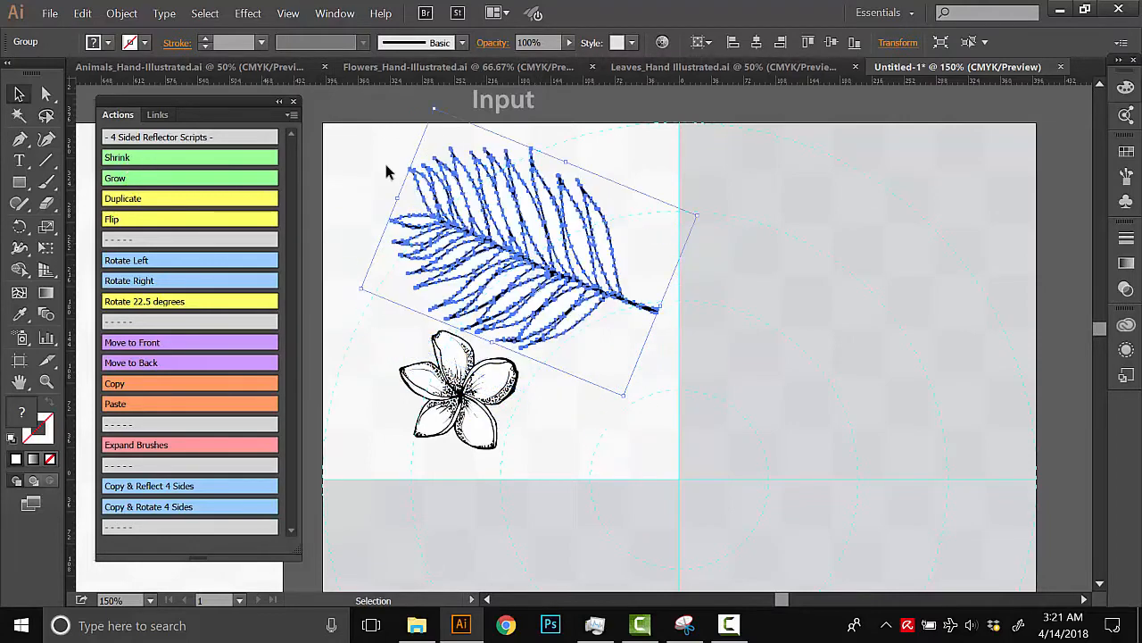
click(154, 167)
Rotate the flower slightly counterclockwise and arrange it with the frond so its upper petals overlap the frond's lower edge.
drag(449, 399, 510, 385)
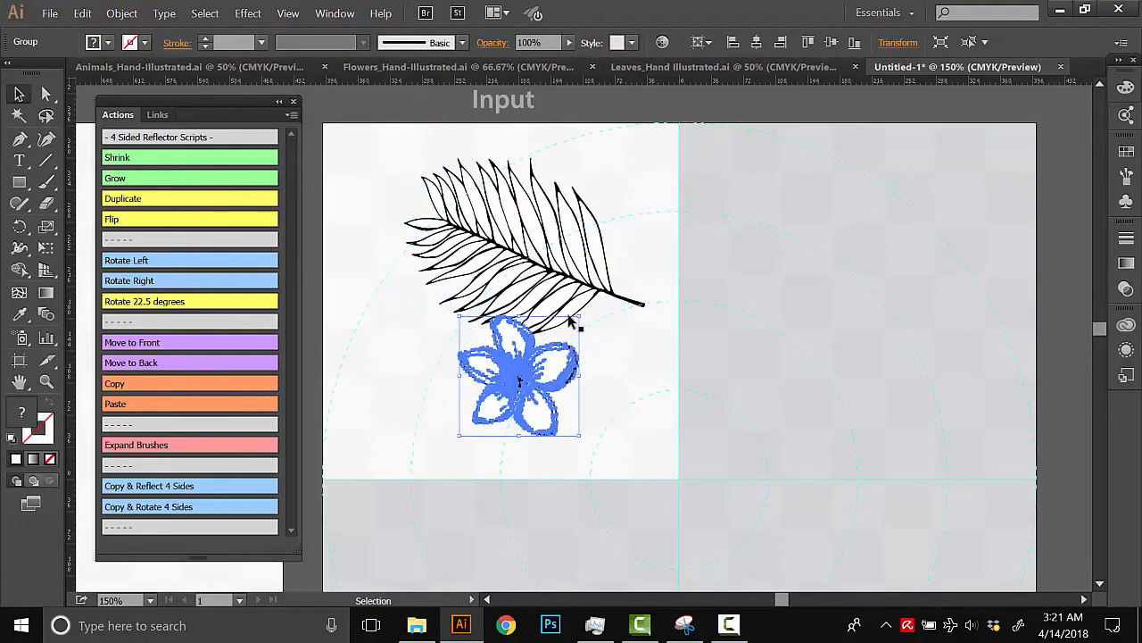
drag(561, 296, 549, 308)
drag(557, 364, 525, 377)
drag(553, 324, 521, 303)
drag(519, 391, 525, 358)
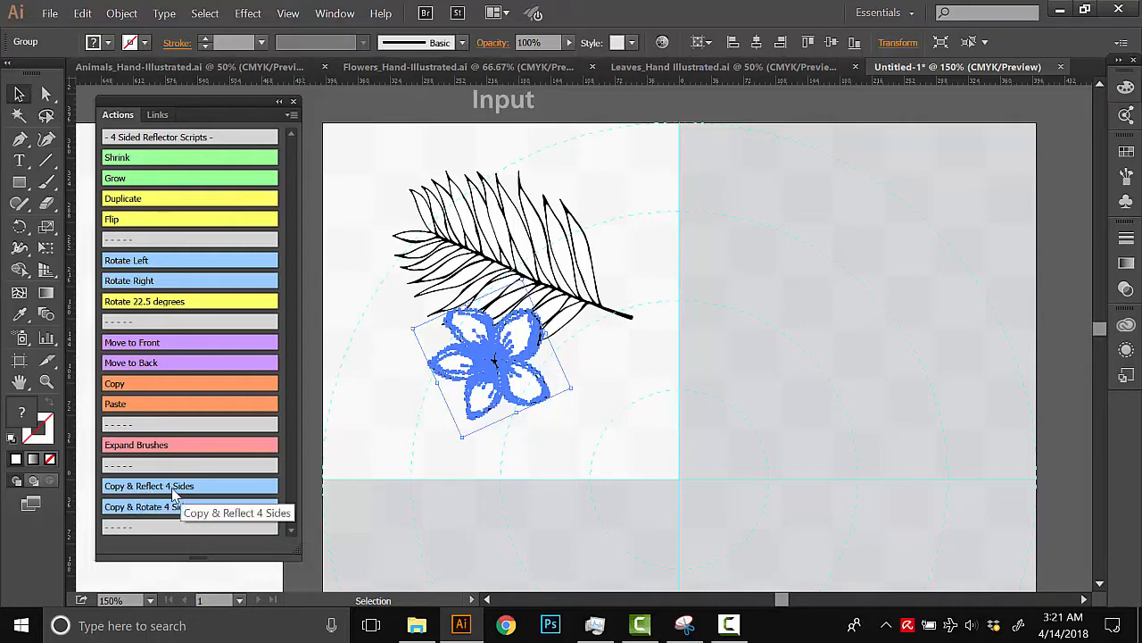
click(625, 215)
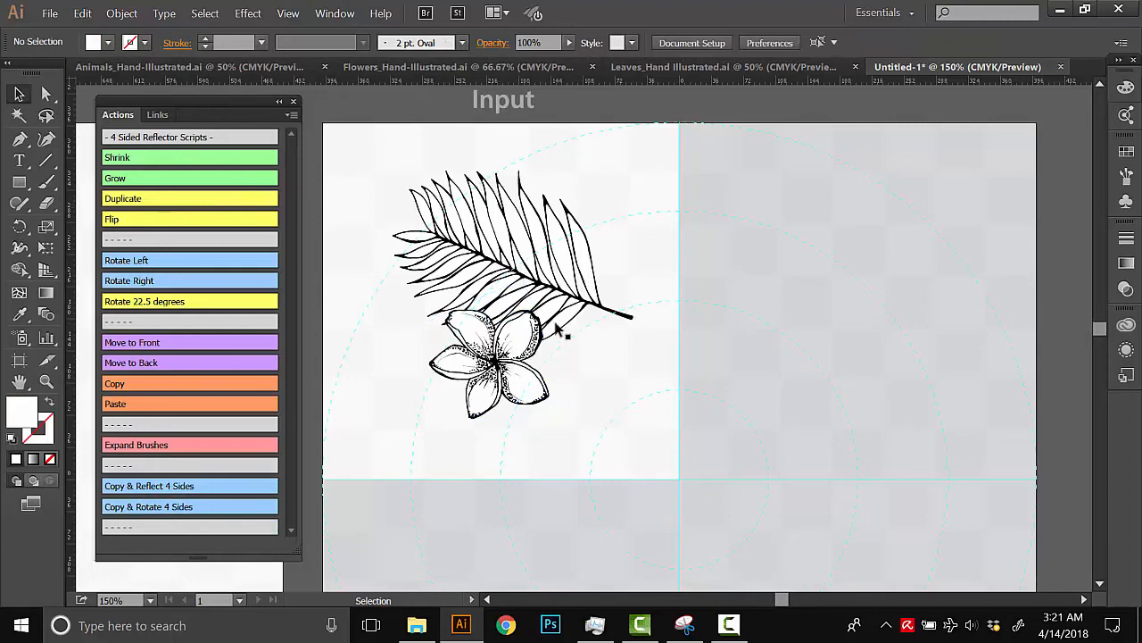
Enlarge the palm frond with the Grow action, and shift it and the flower down until the stem crosses the Input quadrant's inner edge.
click(557, 276)
click(116, 179)
drag(578, 270, 617, 292)
drag(510, 393, 515, 454)
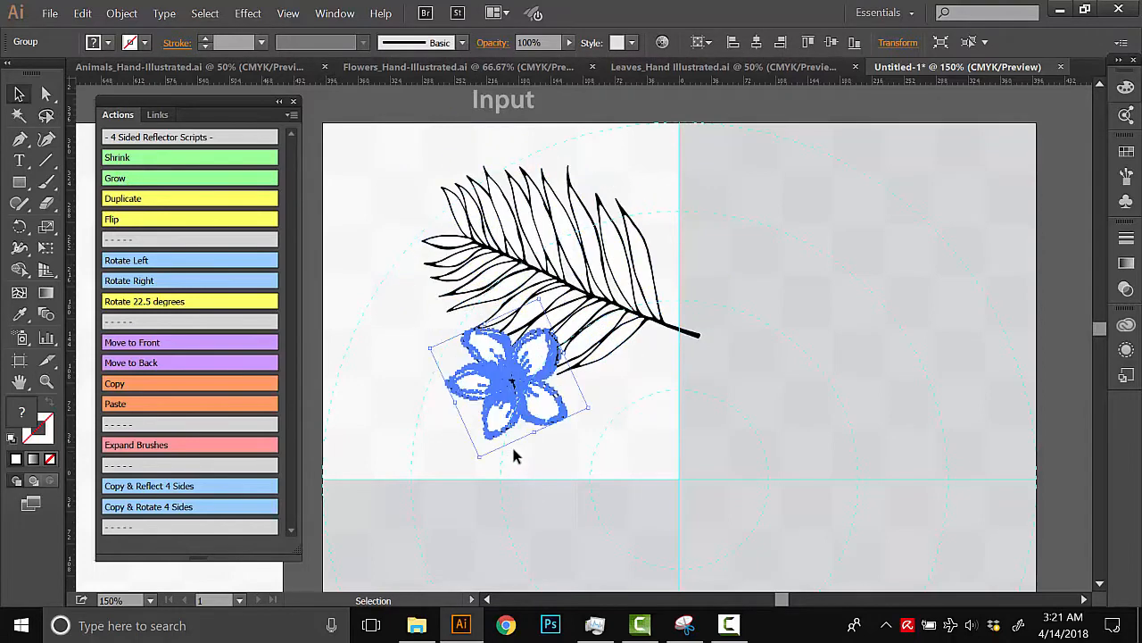
click(515, 453)
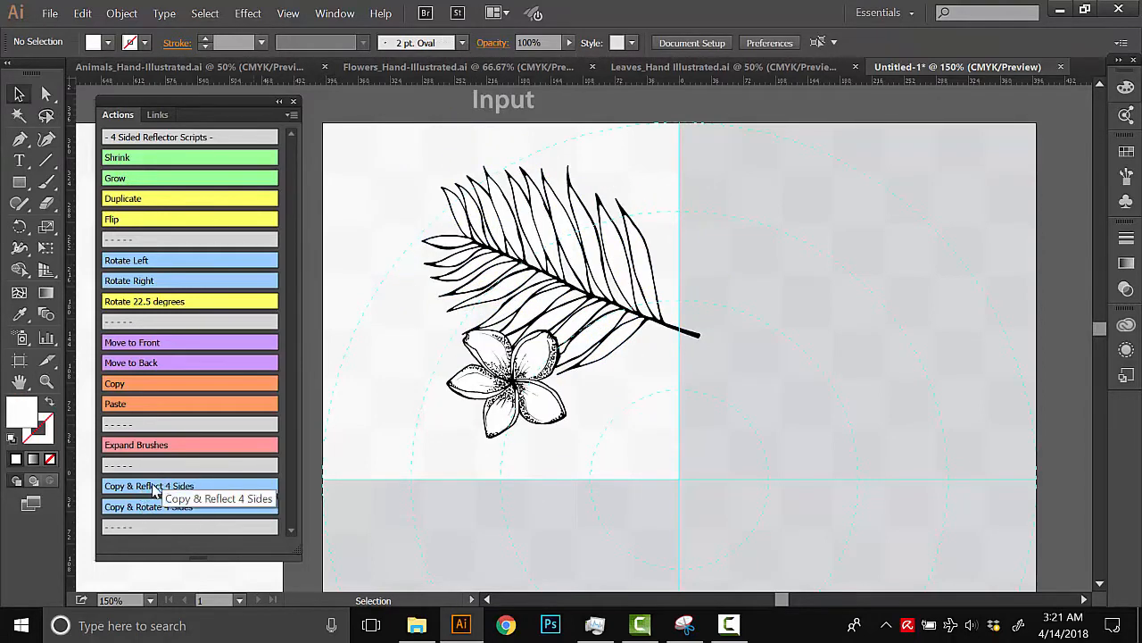
Generate a four-sided reflection of the frond and flower with the Copy & Reflect 4 Sides action and compare output with input.
click(149, 486)
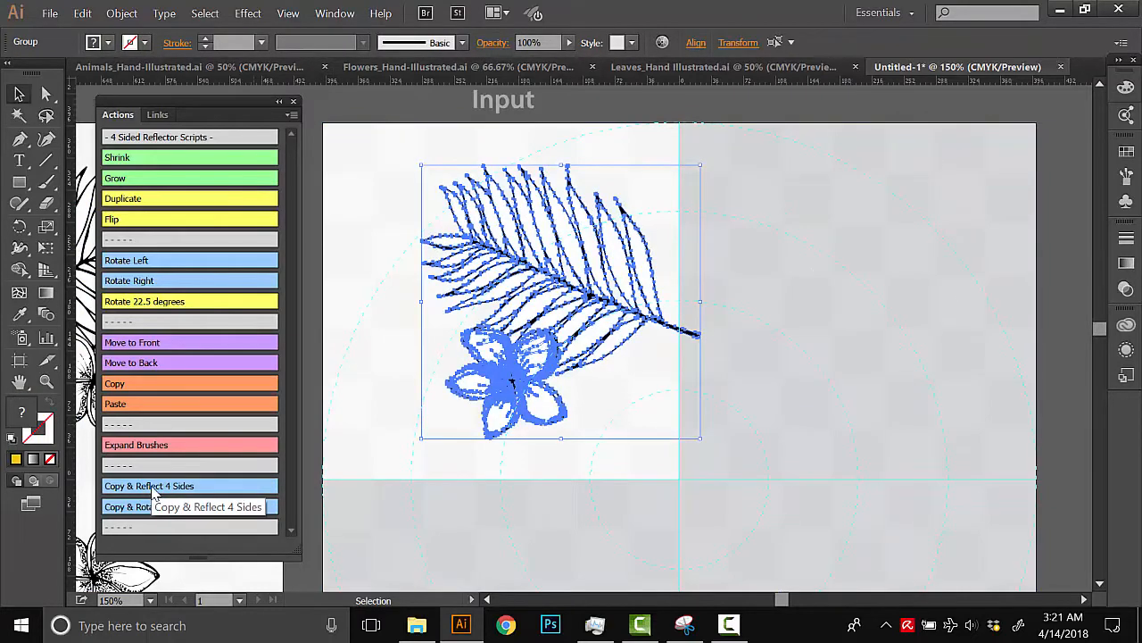
key(space)
drag(405, 428, 993, 363)
key(space)
drag(612, 423, 589, 273)
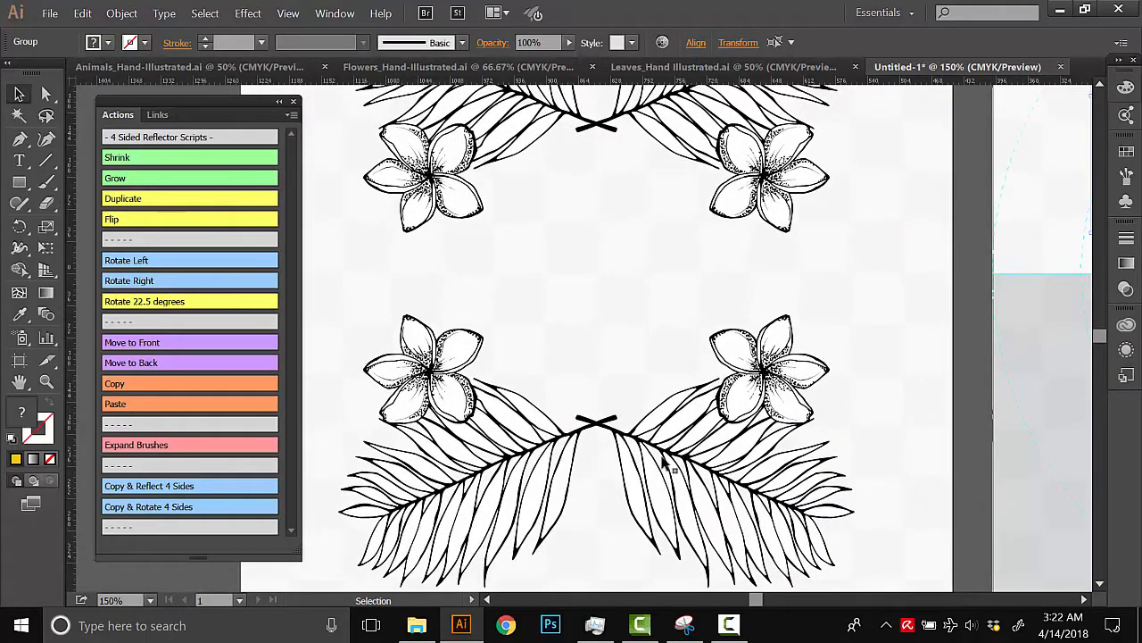
key(space)
drag(893, 294, 357, 438)
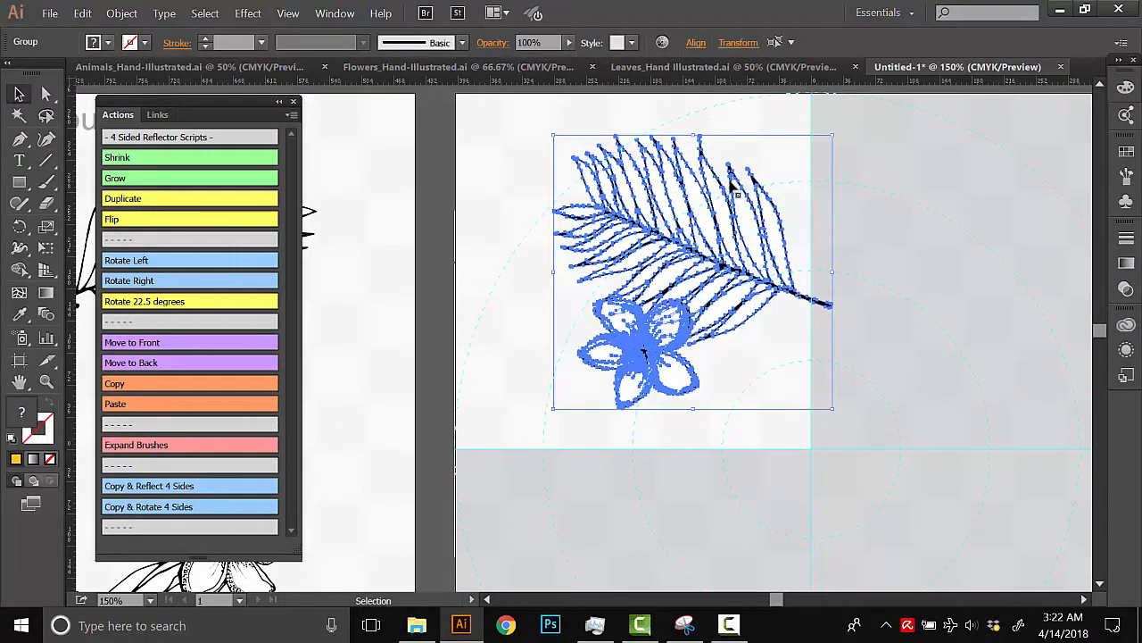
key(space)
drag(415, 347, 833, 318)
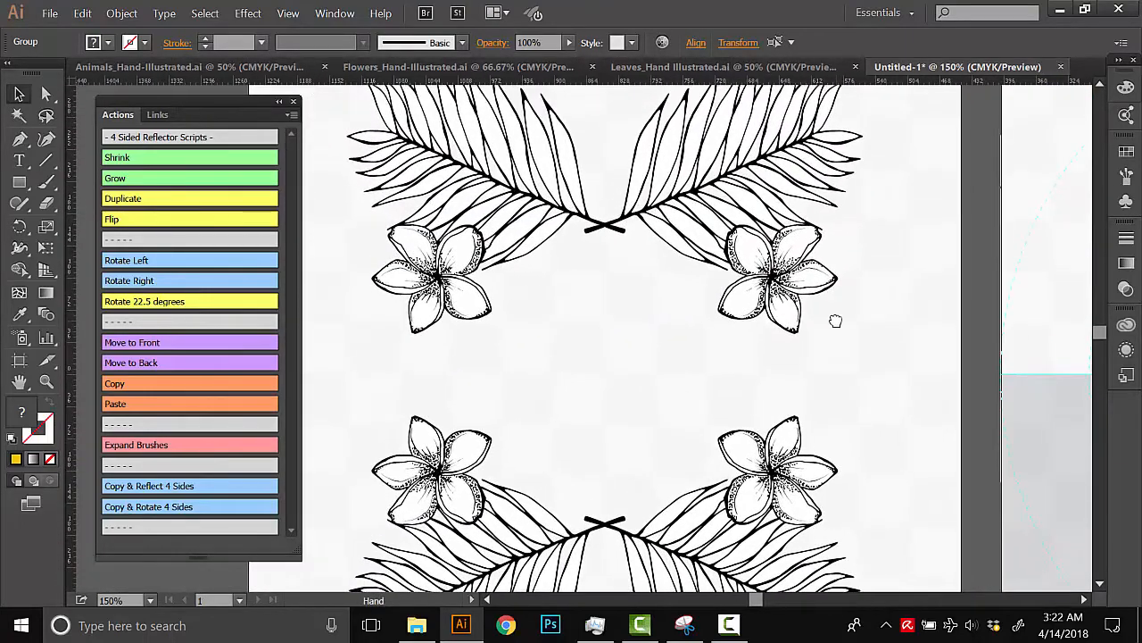
Delete the reflected artwork from the Output artboard, keeping the frond and flower in the Input quadrant.
key(ctrl+a)
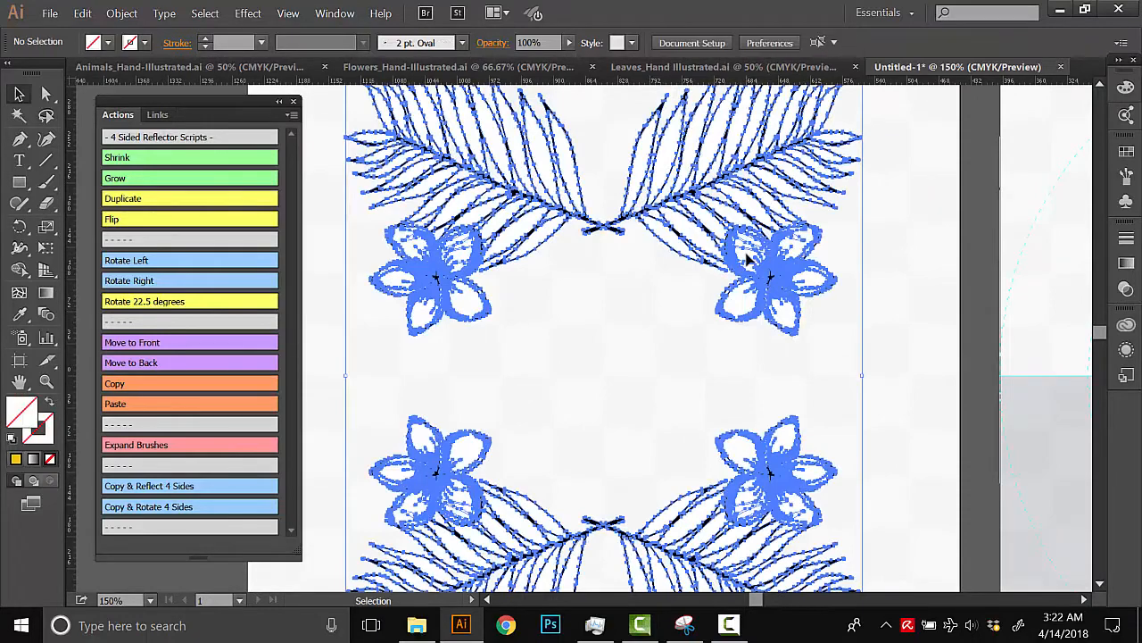
key(Delete)
drag(880, 362, 491, 374)
key(space)
drag(952, 296, 731, 377)
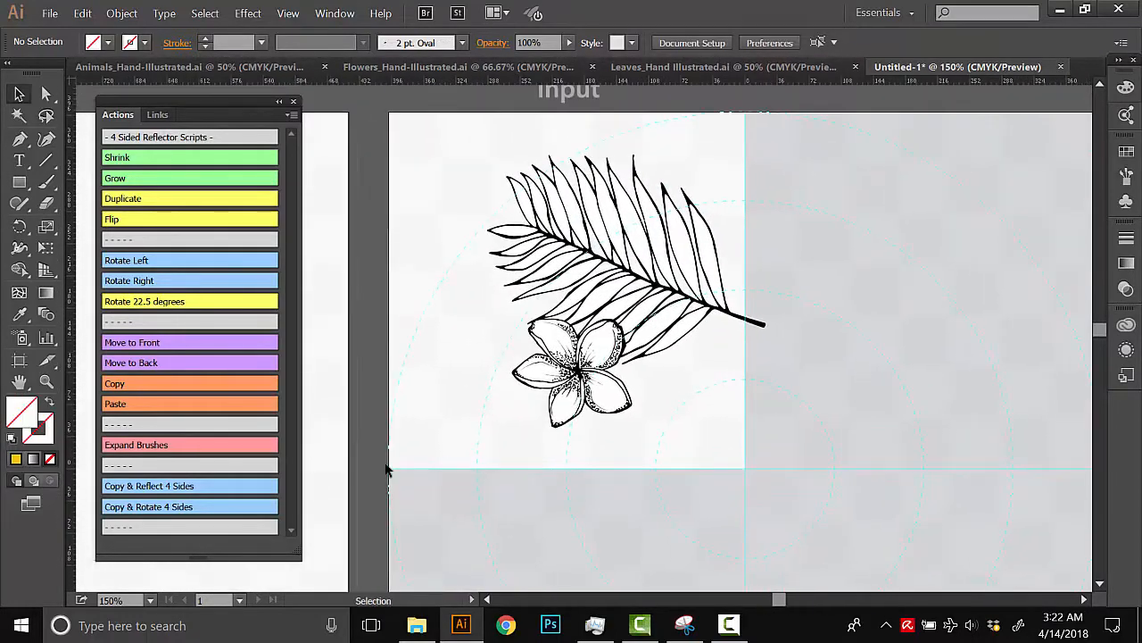
Generate a rotated four-sided version with the Copy & Rotate 4 Sides action and examine it on the Output artboard.
click(140, 506)
key(space)
drag(438, 393, 1015, 334)
key(space)
drag(715, 449, 787, 410)
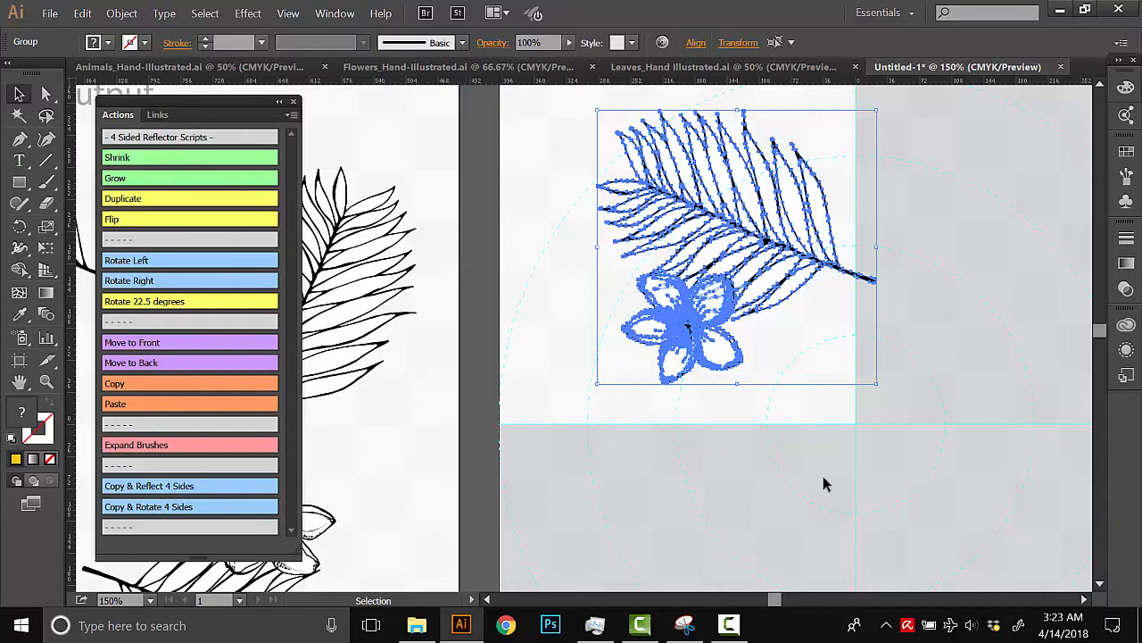
Rotate the palm frond slightly counterclockwise and rearrange it with the five-petal flower in the Input quadrant.
click(706, 469)
drag(428, 399, 297, 471)
click(661, 272)
drag(770, 316, 774, 298)
drag(515, 408, 537, 351)
click(839, 232)
Copy a dotted leafy branch from the leaves document and paste it into the template's Input quadrant.
click(657, 68)
drag(535, 267, 479, 422)
click(380, 421)
key(ctrl+c)
click(961, 68)
key(ctrl+v)
drag(694, 357, 658, 265)
Rotate and reposition the leafy branch so it extends diagonally down from beneath the five-petal flower.
click(634, 464)
click(537, 466)
drag(486, 430, 513, 421)
click(539, 355)
drag(613, 414, 623, 386)
drag(536, 351, 544, 336)
click(600, 393)
Copy the dotted monstera leaf from the leaves document and place it in the outer upper corner of the Input quadrant.
click(629, 69)
click(830, 223)
drag(571, 178, 660, 446)
click(683, 210)
key(ctrl+c)
click(961, 68)
key(ctrl+v)
drag(759, 312, 568, 589)
drag(629, 455, 484, 259)
Rotate the monstera leaf, send it to the back, and position it beside the palm frond and flower.
drag(465, 154, 419, 172)
key(ctrl+shift+bracketleft)
drag(448, 262, 436, 273)
click(637, 456)
drag(637, 456, 661, 399)
Adjust the leafy branch's rotation and position below the flower and send it to the back.
click(538, 359)
drag(623, 275, 618, 269)
drag(525, 371, 520, 386)
key(ctrl+shift+bracketleft)
click(638, 402)
key(ctrl+a)
drag(575, 312, 452, 392)
Copy the small five-petal flower from the flowers document and place it between the monstera leaf and the leafy branch.
click(455, 68)
click(541, 373)
key(ctrl+c)
click(961, 68)
key(ctrl+v)
drag(678, 419, 701, 356)
Delete the earlier rotated artwork from the Output artboard.
key(ctrl+a)
drag(625, 362, 763, 332)
click(407, 280)
key(Delete)
Fine-tune the rotation and position of the leaves and flowers in the Input quadrant into one tight cluster.
click(676, 345)
drag(615, 441, 607, 450)
click(801, 308)
drag(800, 303, 741, 344)
click(678, 353)
drag(696, 275, 692, 271)
click(705, 385)
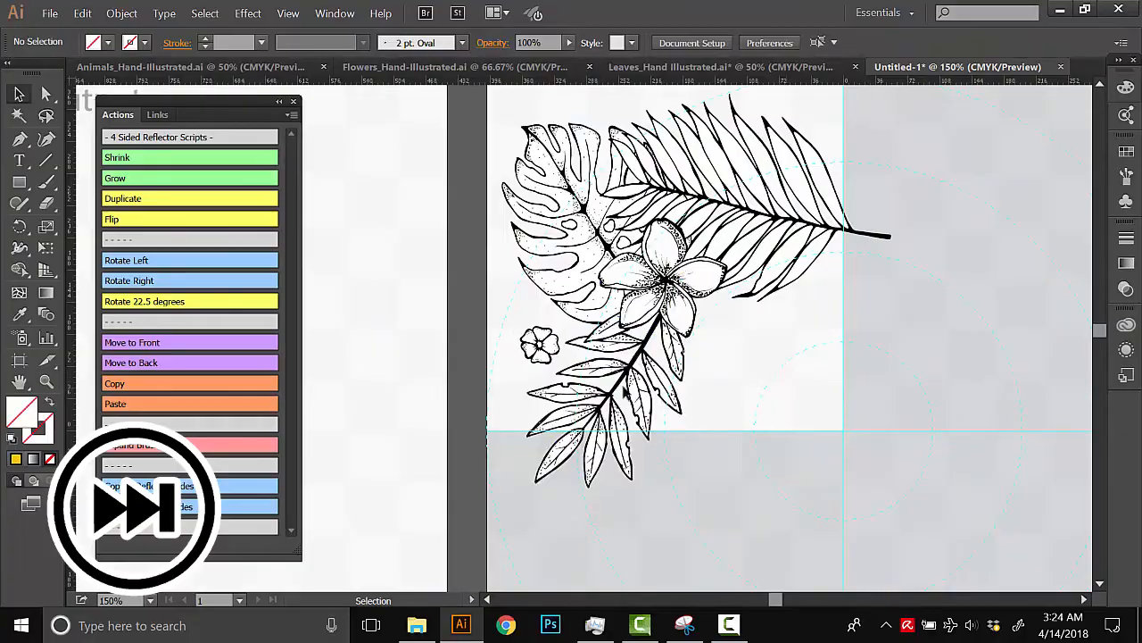
click(640, 401)
drag(776, 217, 776, 211)
Generate a trial mandala with the Copy & Rotate 4 Sides action and inspect how the leaves and flowers overlap.
click(380, 451)
key(ctrl+a)
drag(598, 466, 659, 449)
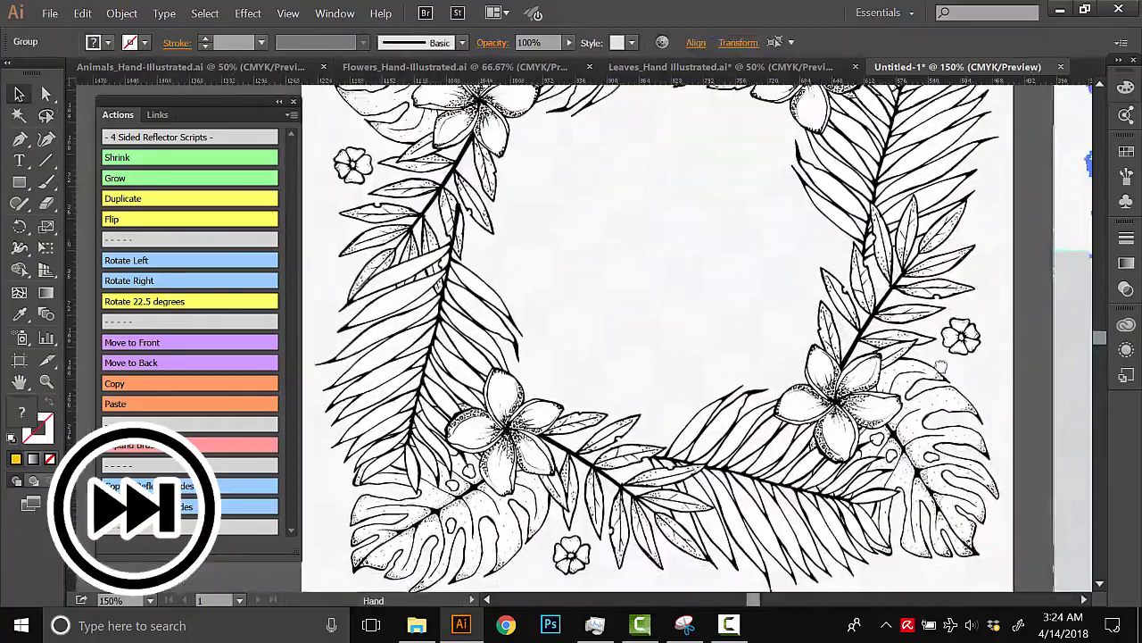
key(super)
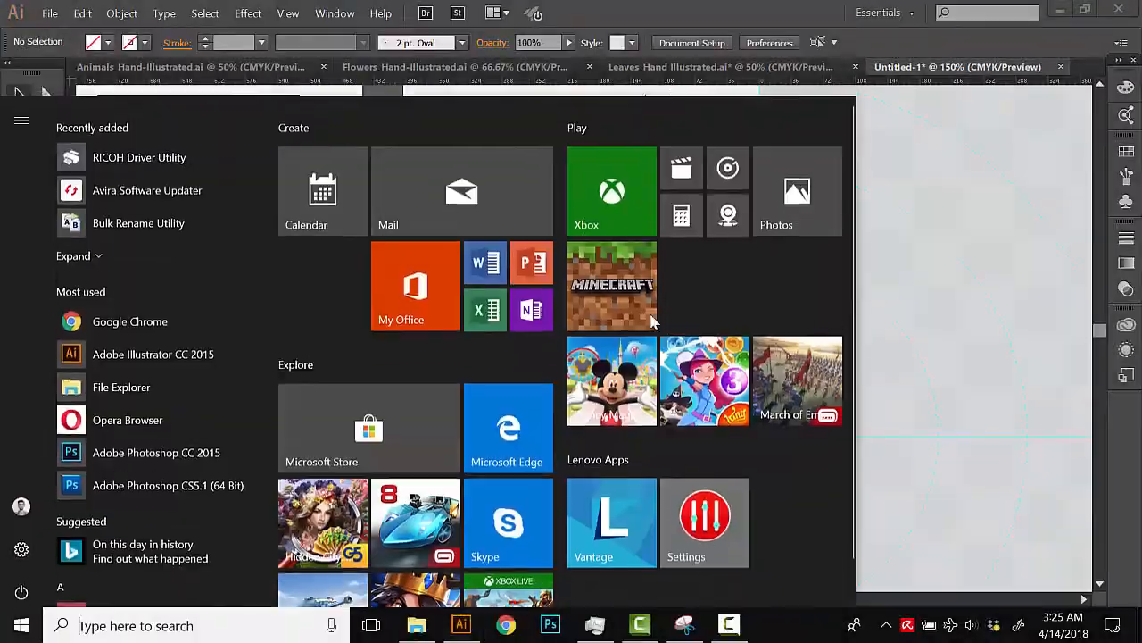
click(962, 277)
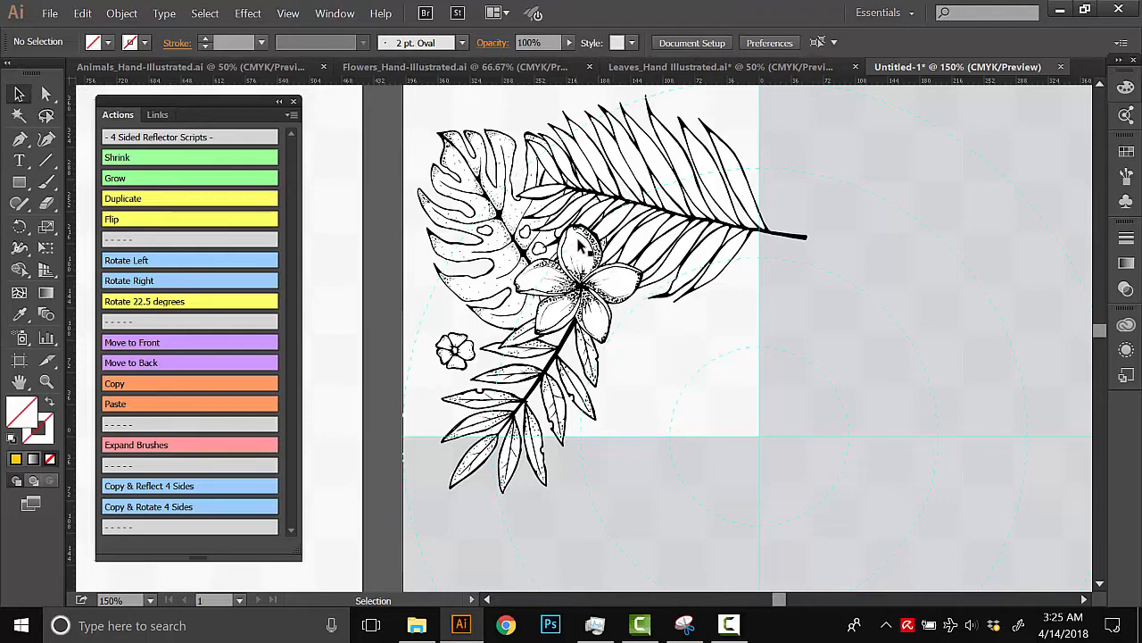
click(121, 15)
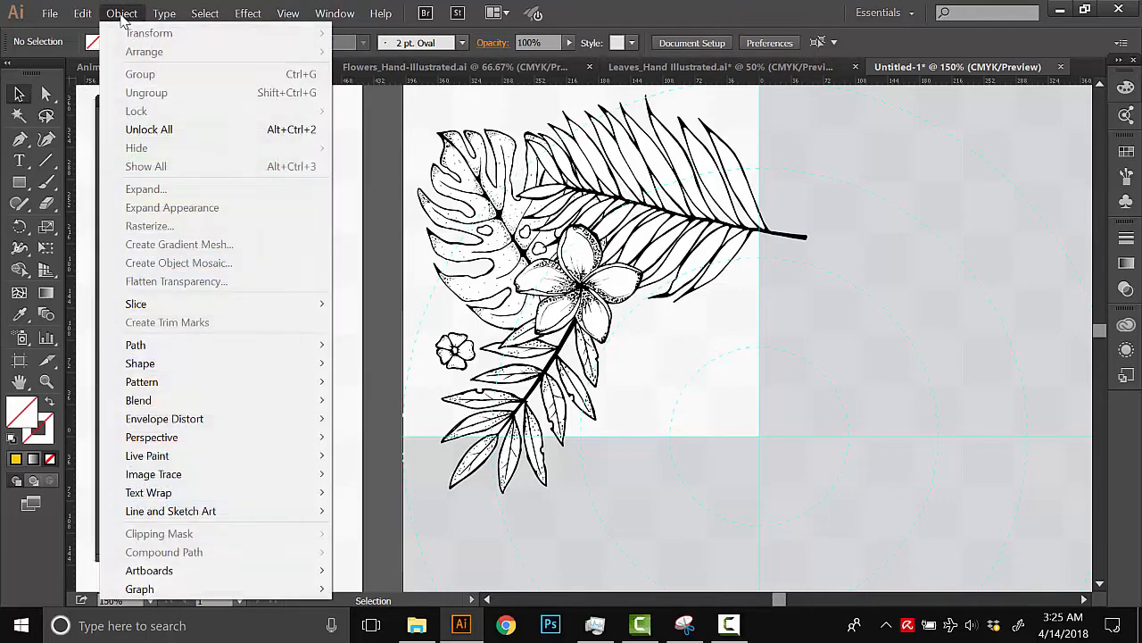
click(774, 386)
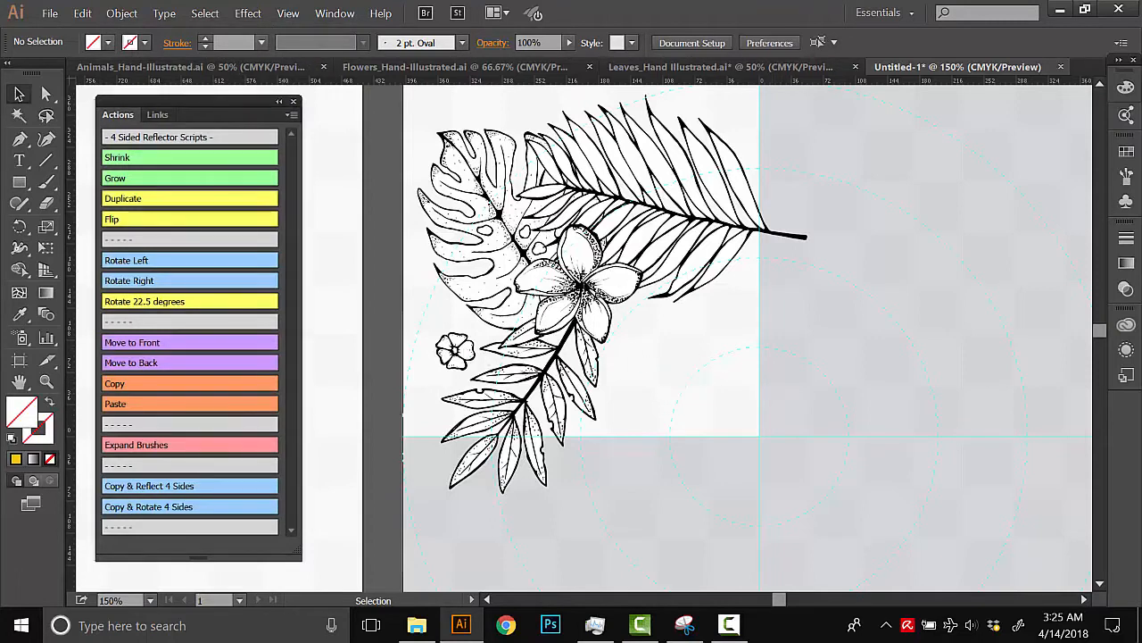
Bring the palm frond in front of the large flower with the Move to Front action.
click(681, 212)
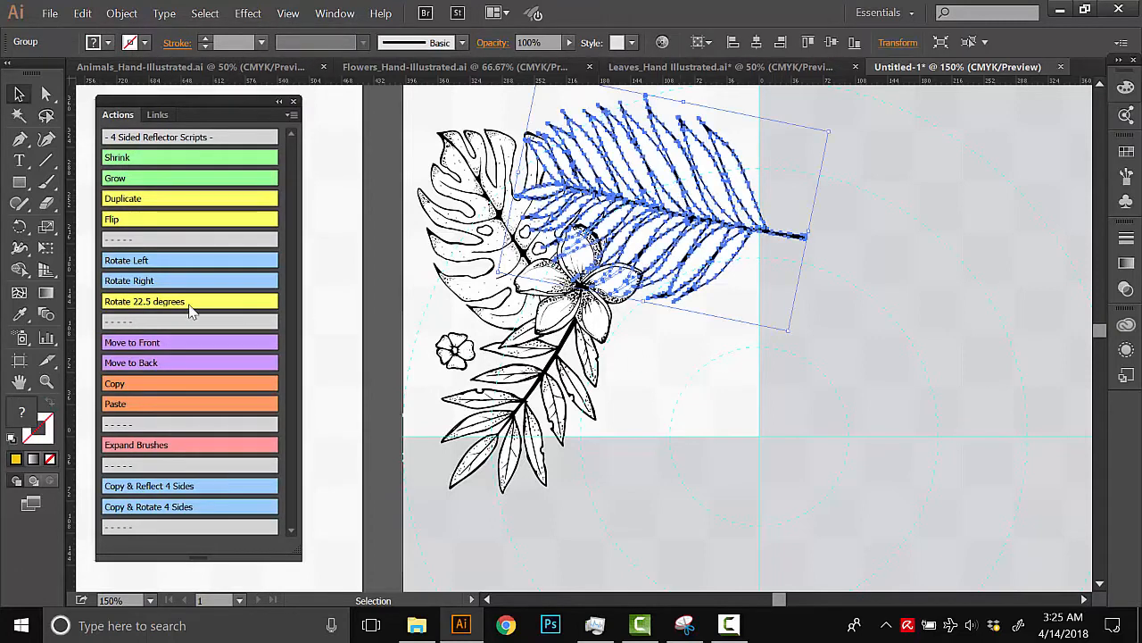
click(132, 346)
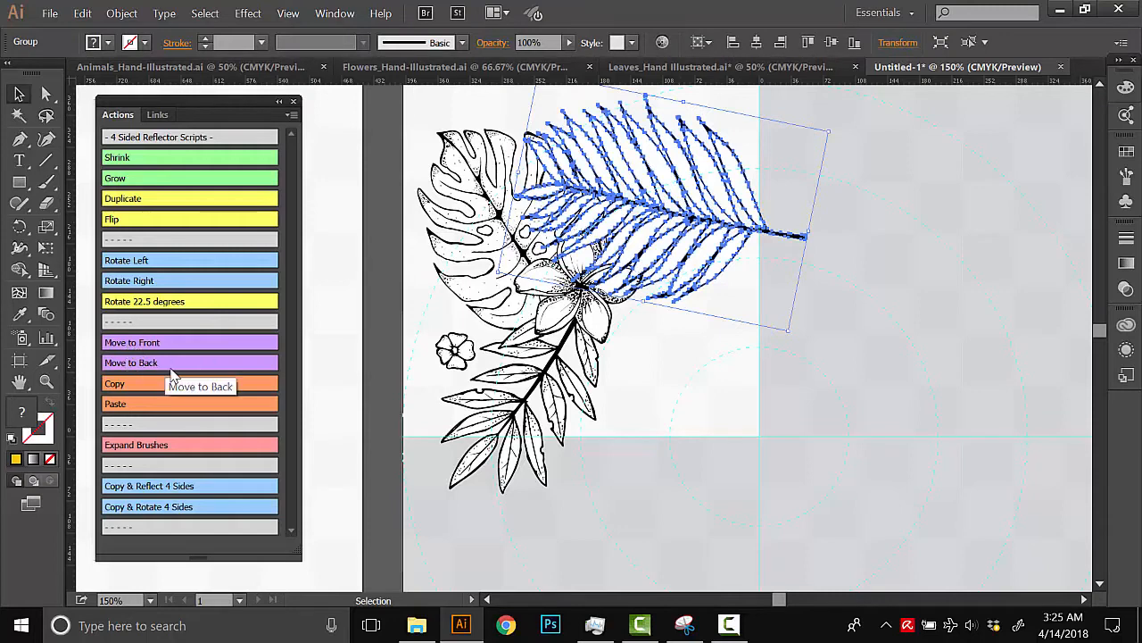
click(664, 340)
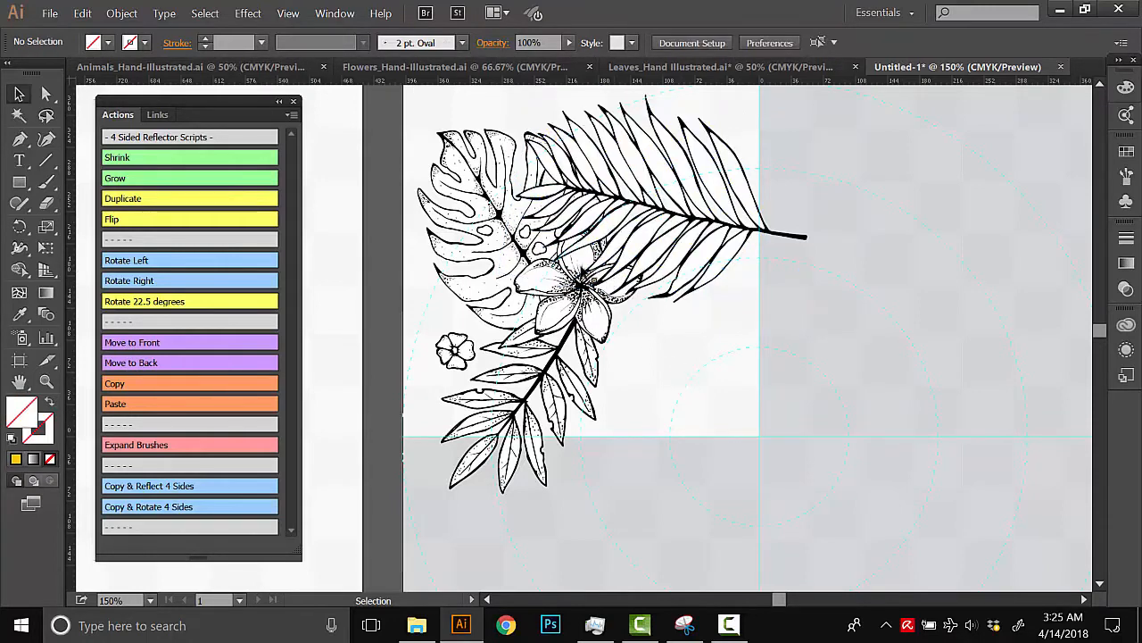
Send the palm frond behind the monstera leaf and the large flower with the Move to Back action.
click(721, 230)
click(147, 366)
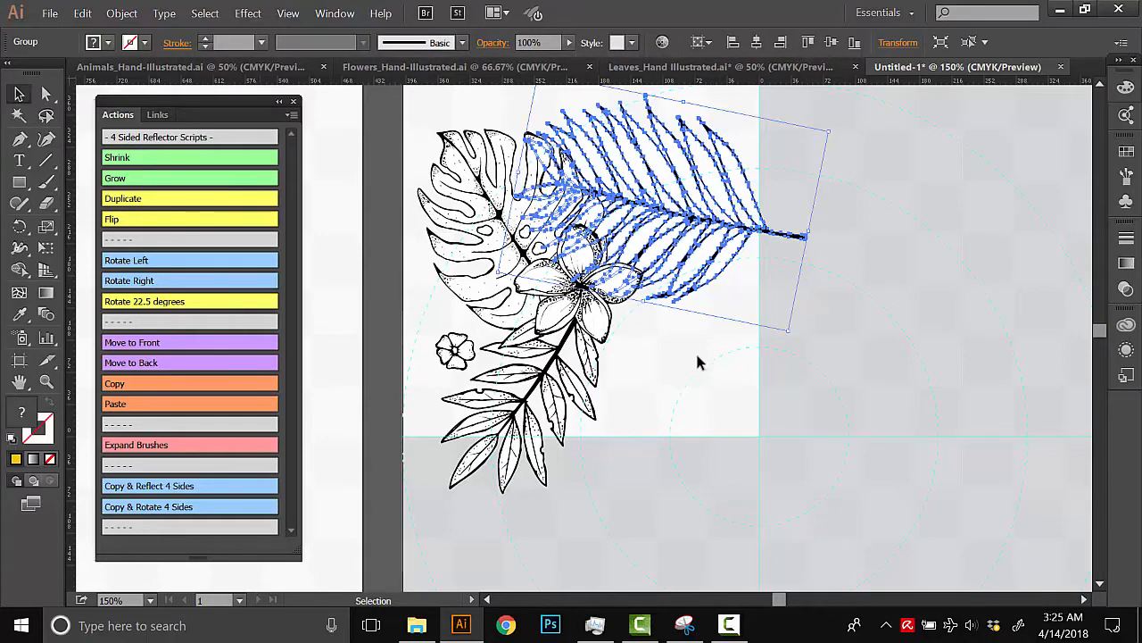
click(713, 386)
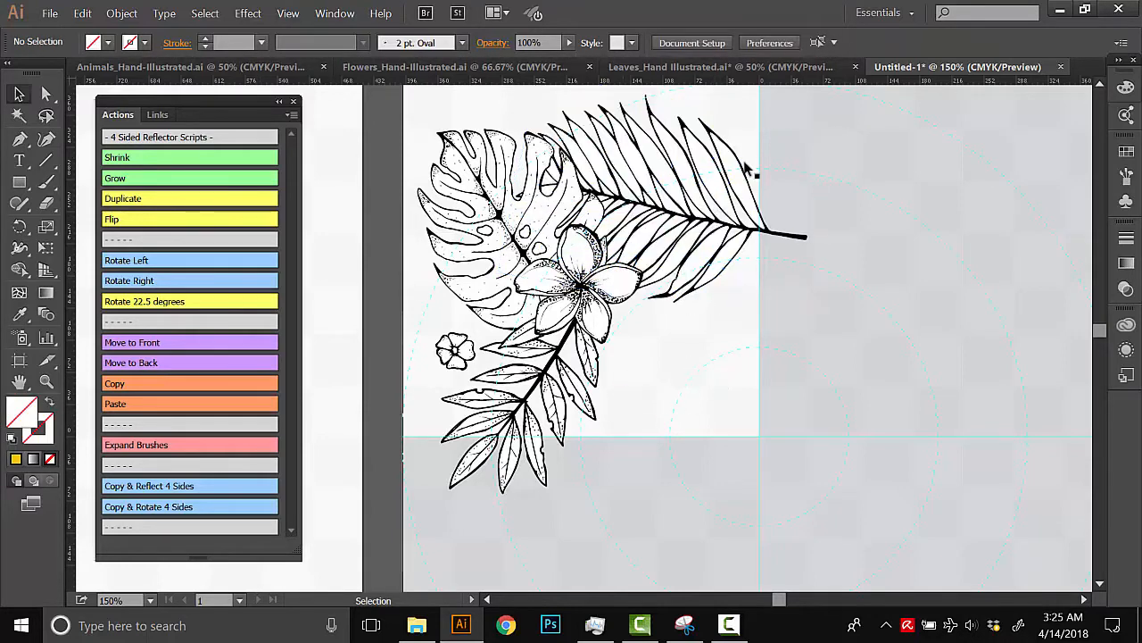
Generate the mandala from the Input cluster with the Copy & Rotate 4 Sides action and review it on the Output artboard.
click(154, 513)
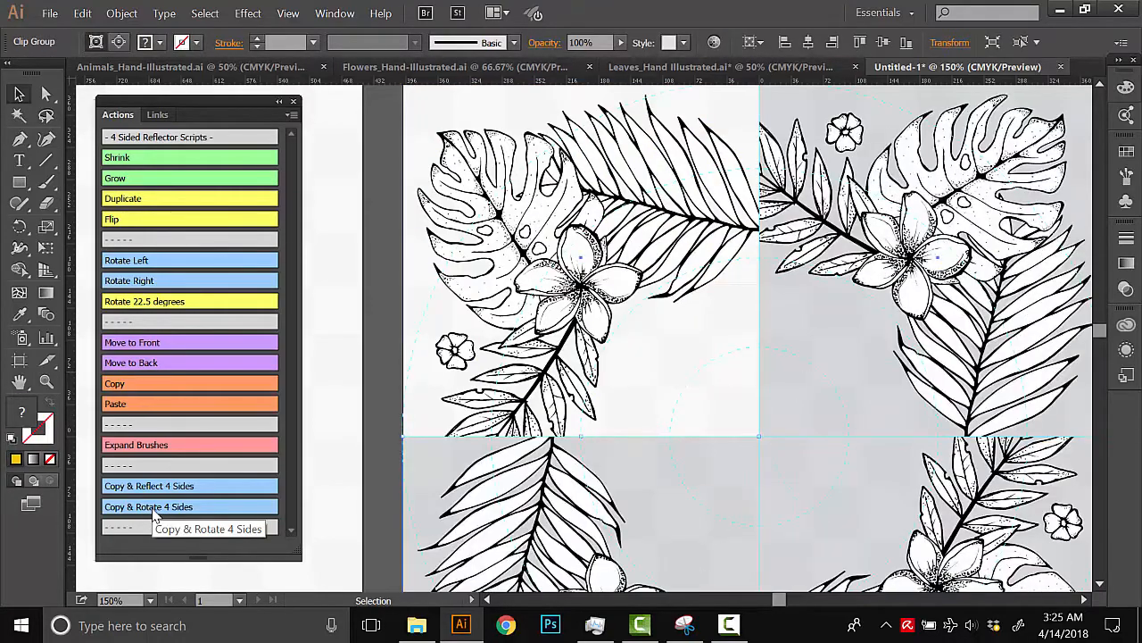
key(space)
drag(446, 355, 925, 367)
drag(799, 372, 926, 256)
drag(872, 382, 906, 390)
drag(771, 304, 691, 286)
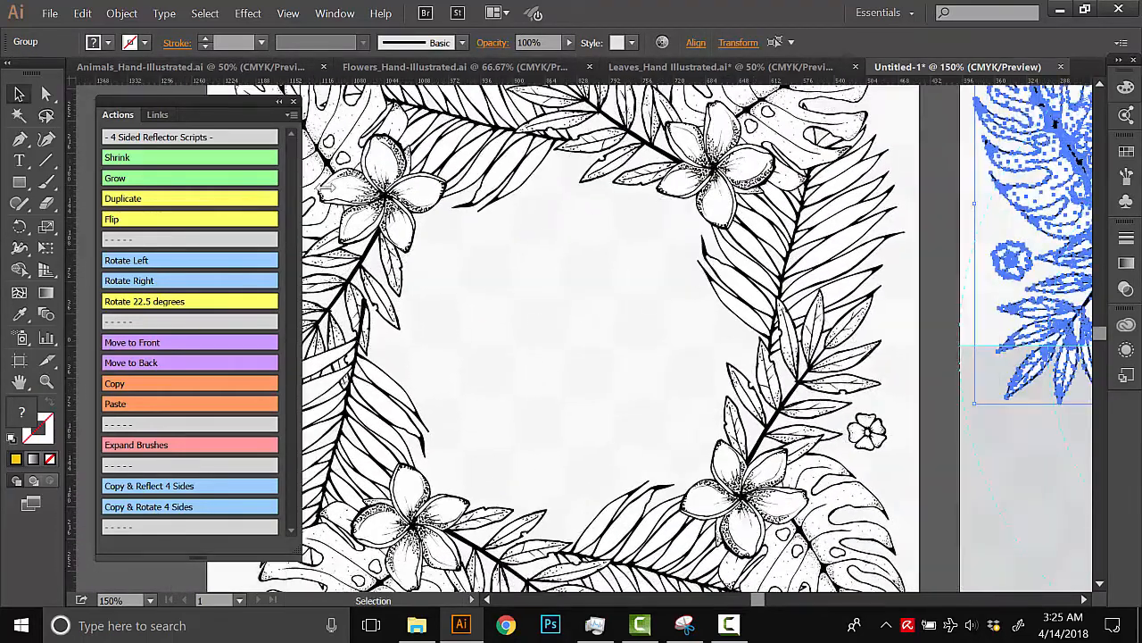
Copy the rotated mandala from the Output artboard and create a new 1000 x 1000 px document.
click(696, 160)
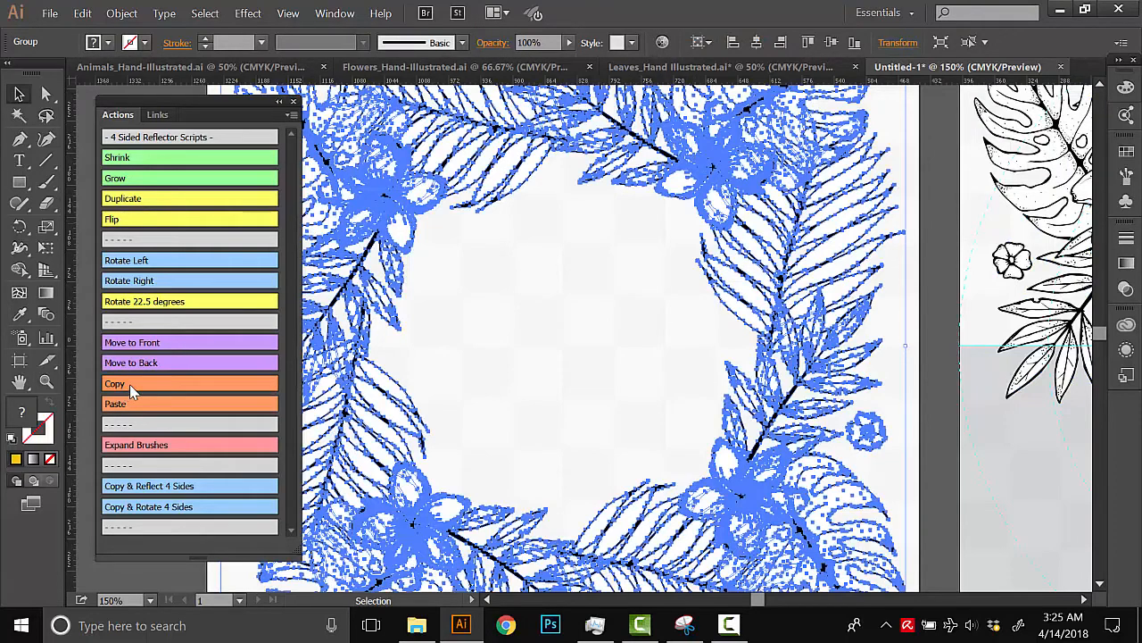
click(49, 13)
click(90, 31)
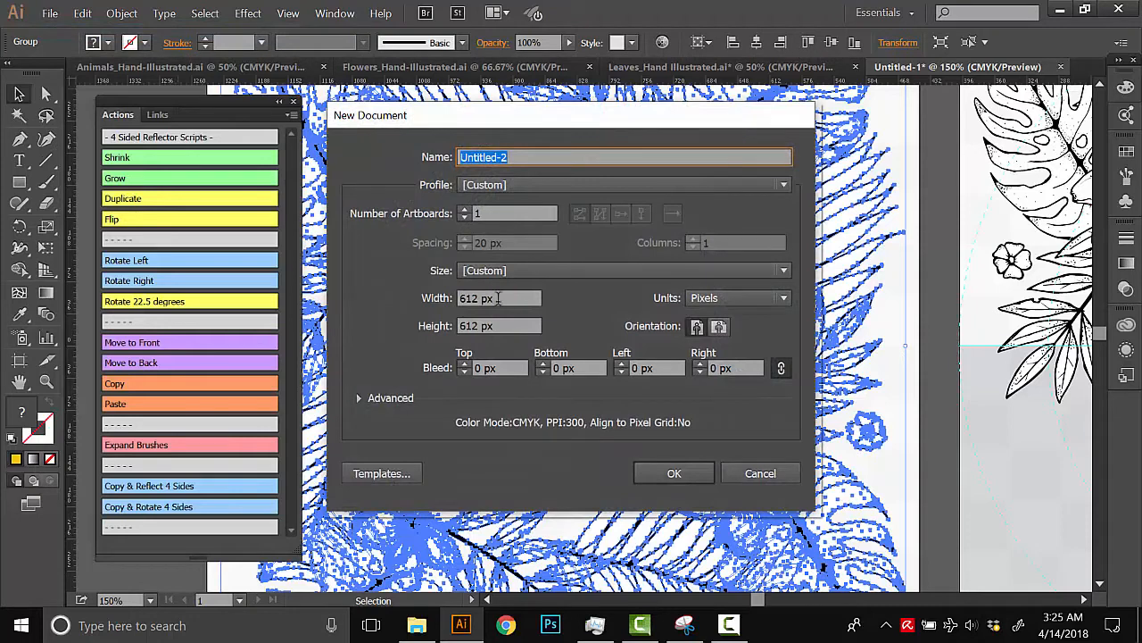
click(500, 297)
text(1000)
key(Tab)
text(1000)
click(665, 473)
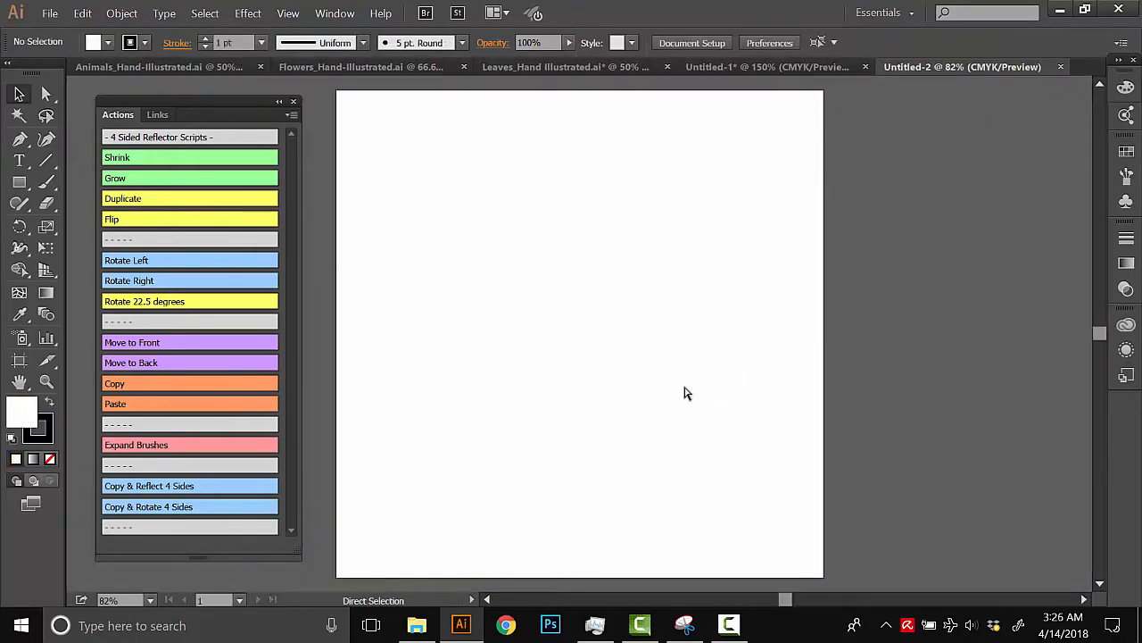
Paste the mandala into the new document and scale it up from the center to nearly fill the artboard.
key(ctrl+v)
drag(765, 147, 814, 104)
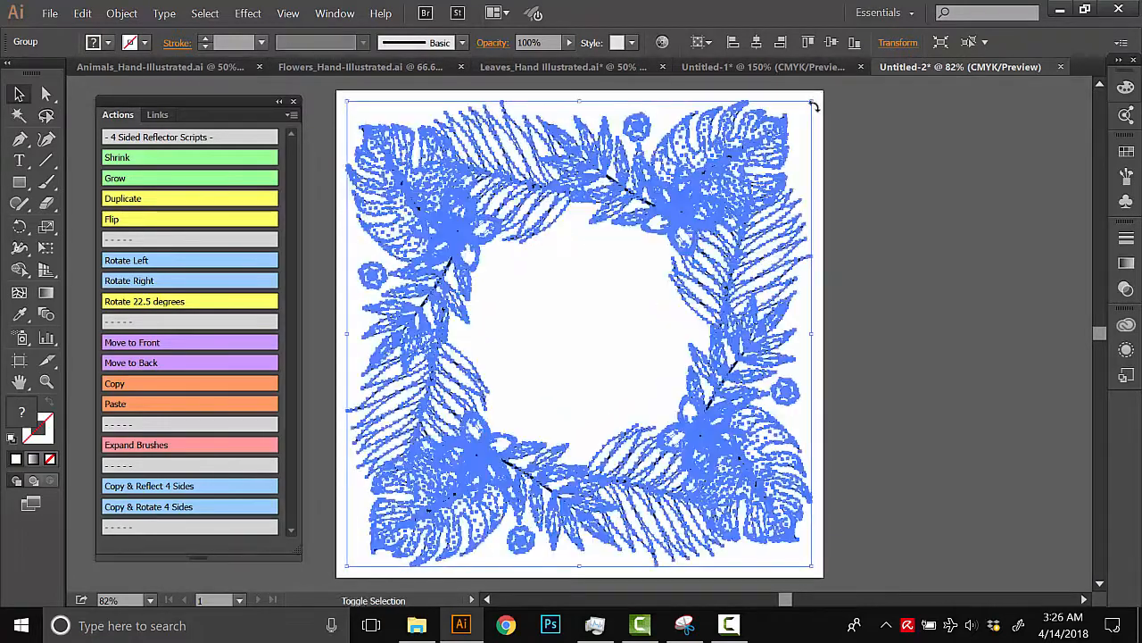
click(911, 330)
key(space)
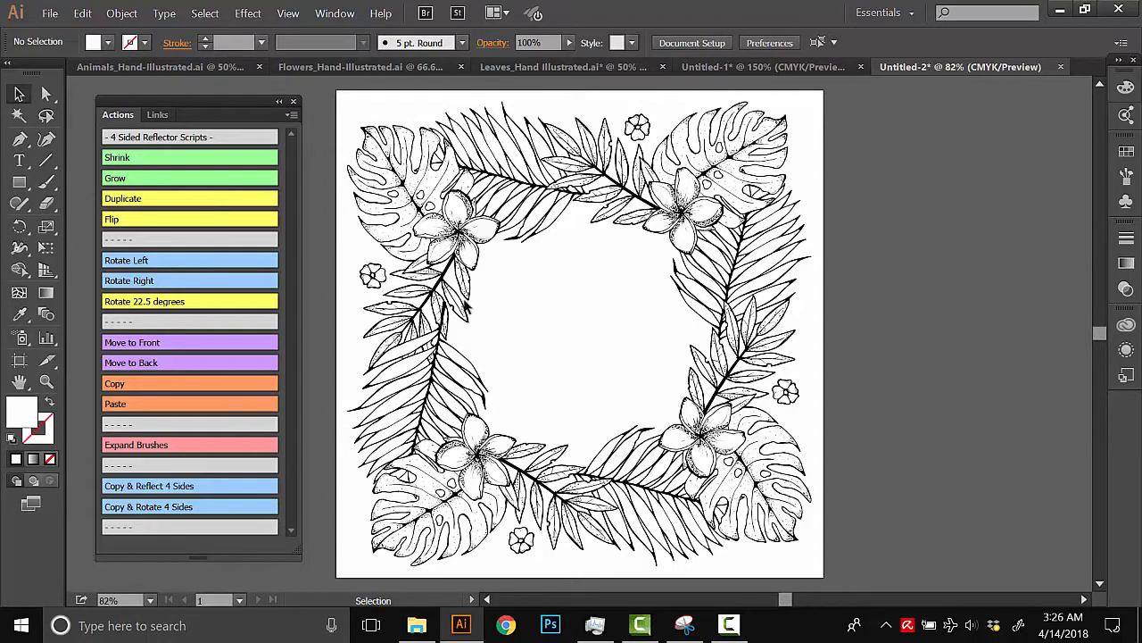
Ungroup the mandala and send its left-side palm frond behind the neighbouring leafy branch.
click(426, 346)
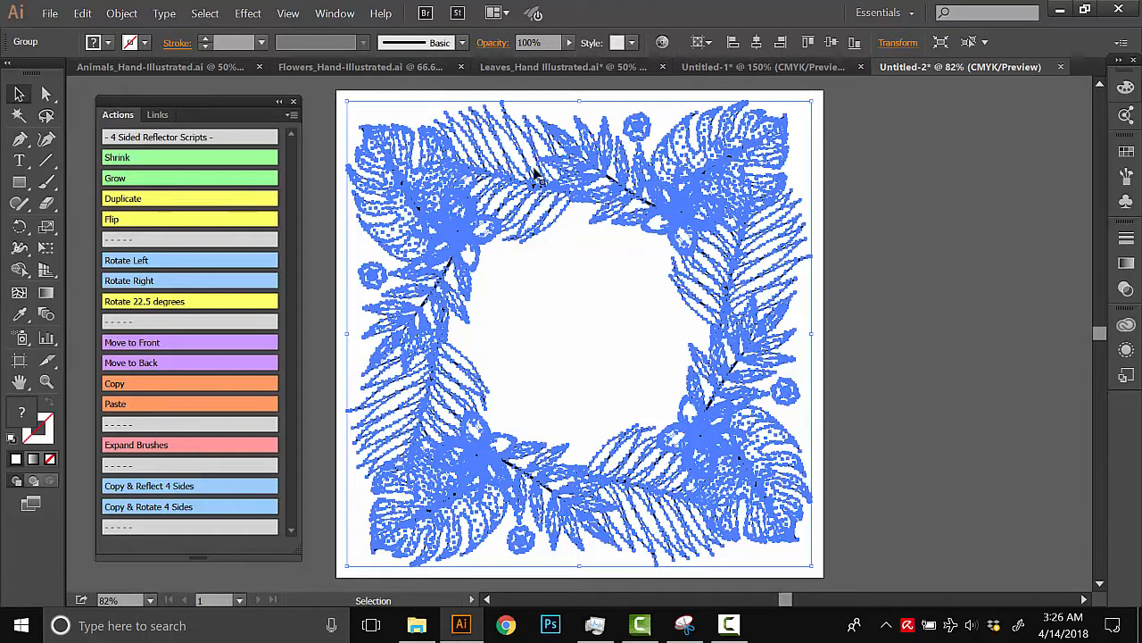
click(121, 13)
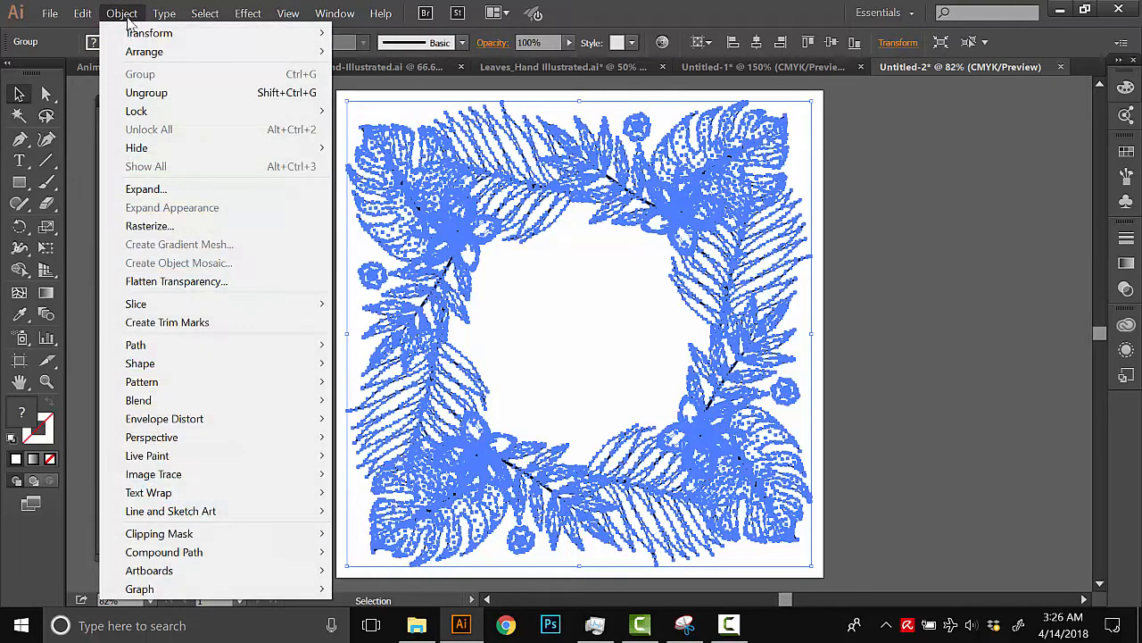
click(147, 93)
click(486, 280)
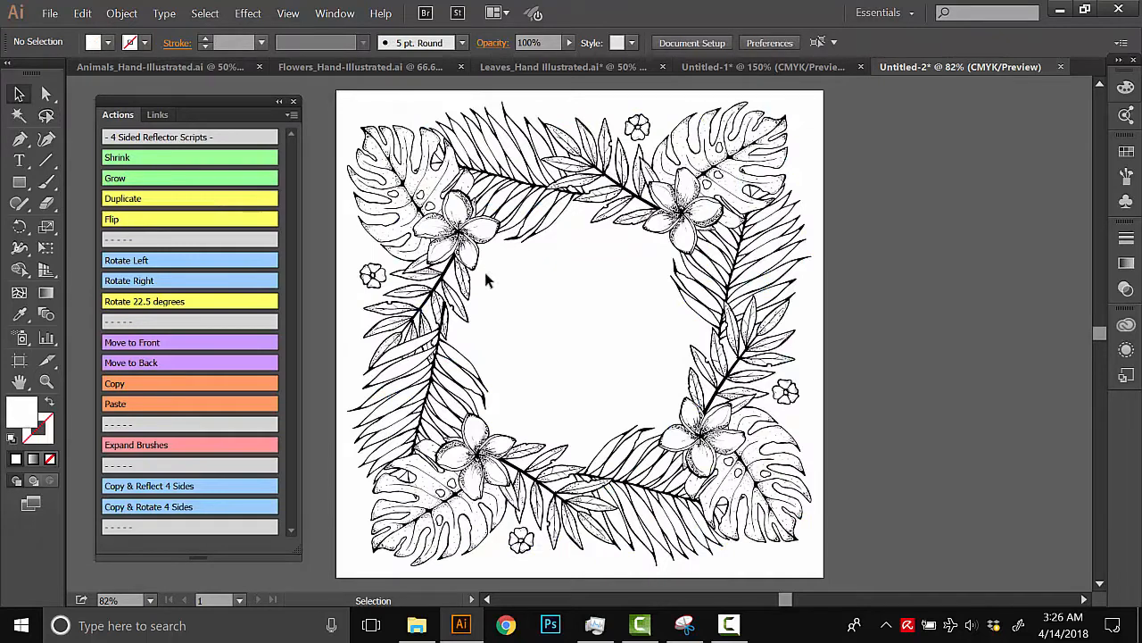
click(451, 357)
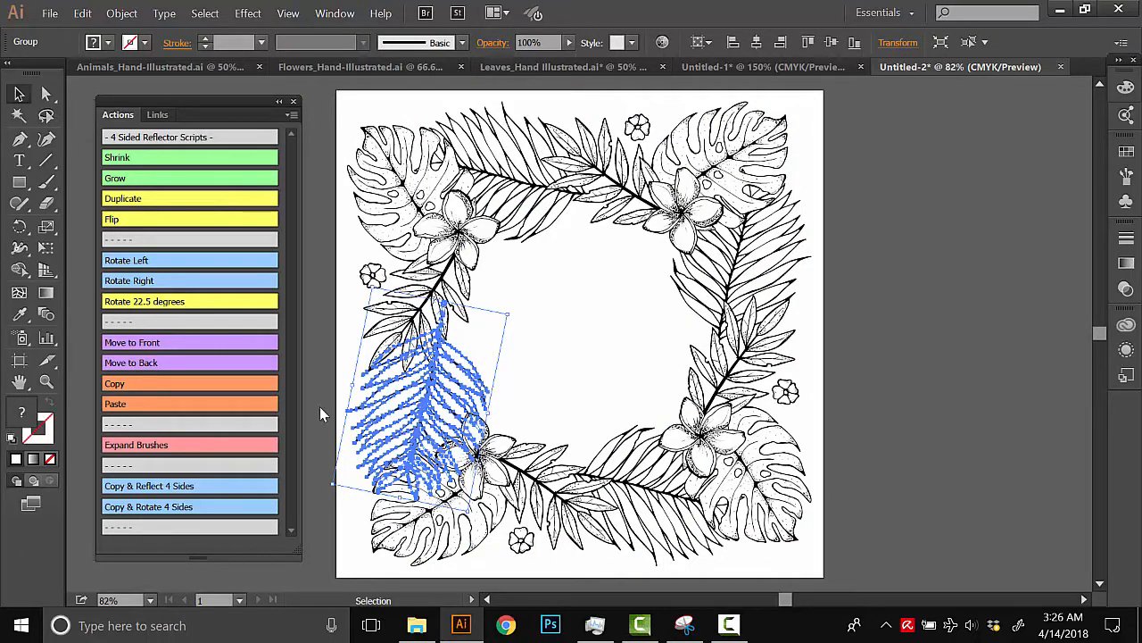
click(582, 351)
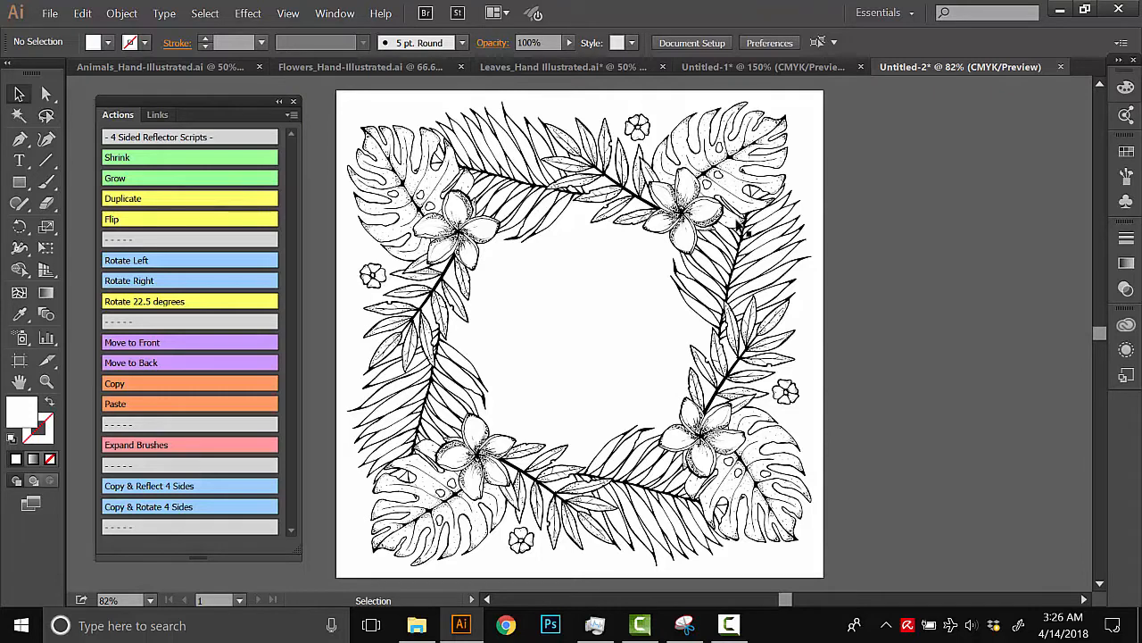
Nudge the mandala's left, top and right small flowers slightly inward, and adjust the large flower in its lower-right corner.
click(378, 273)
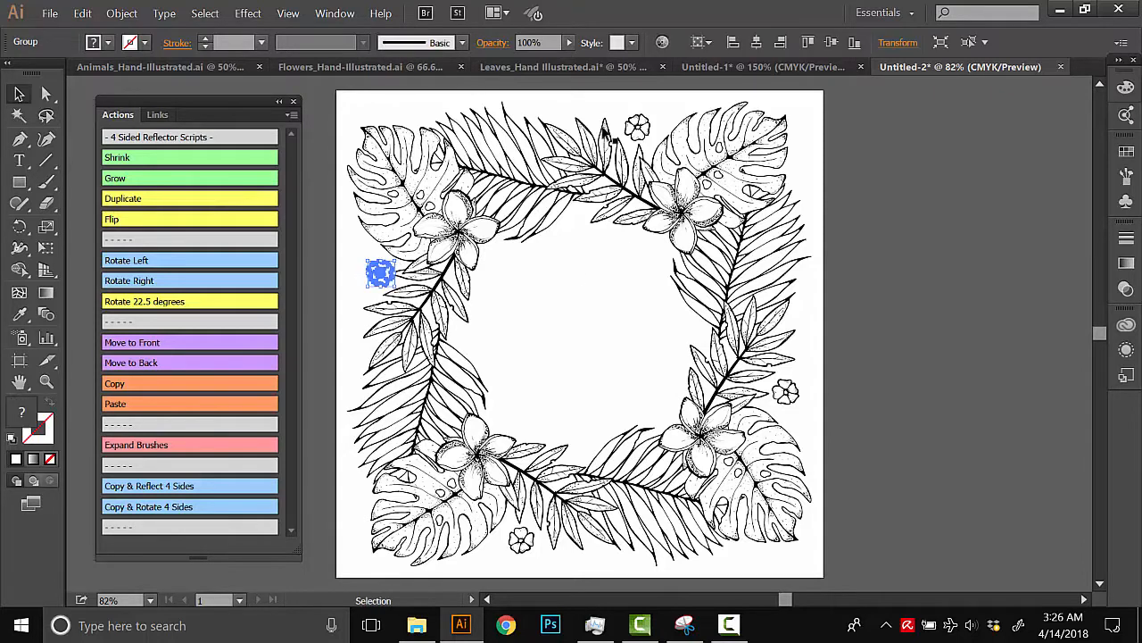
click(637, 129)
click(786, 392)
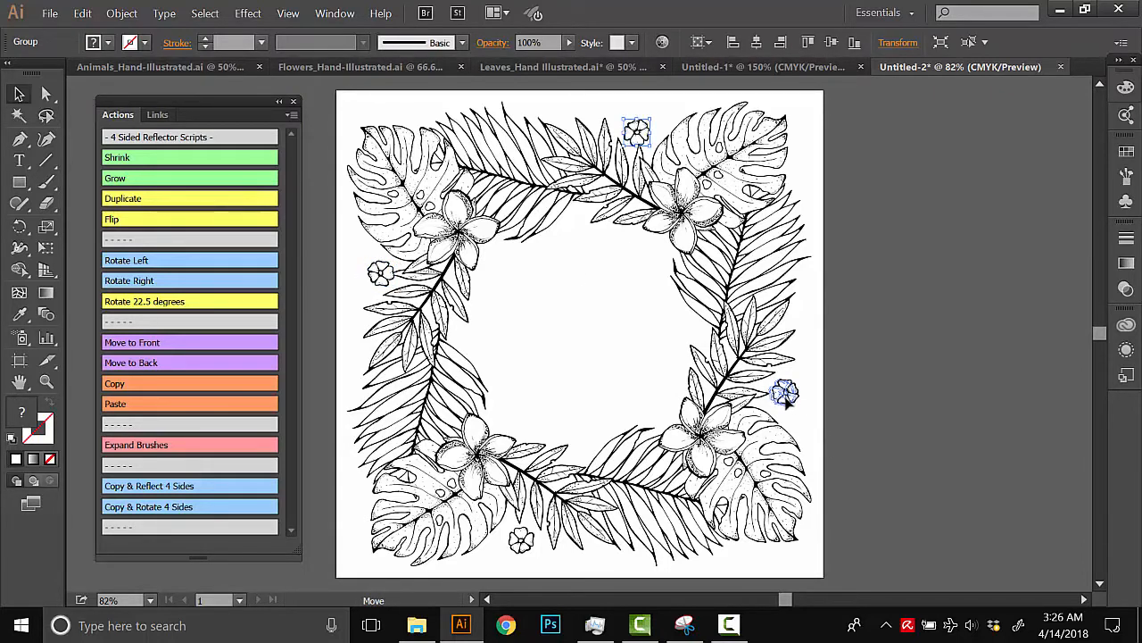
click(711, 409)
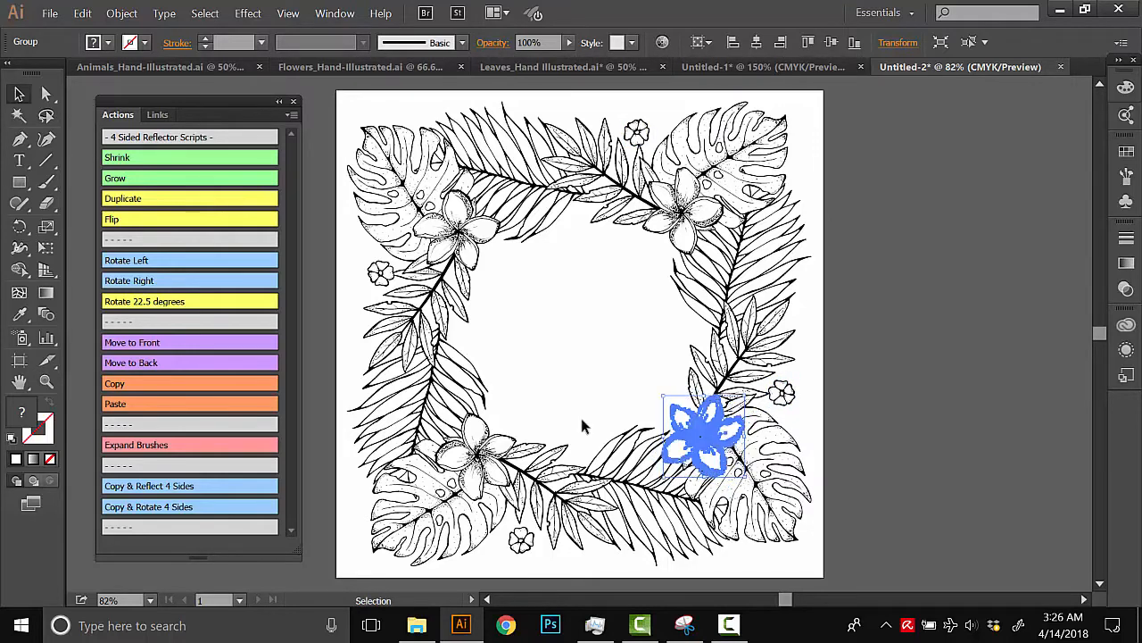
Slightly rotate the large flowers in the mandala's lower-left and upper-left corners.
click(486, 430)
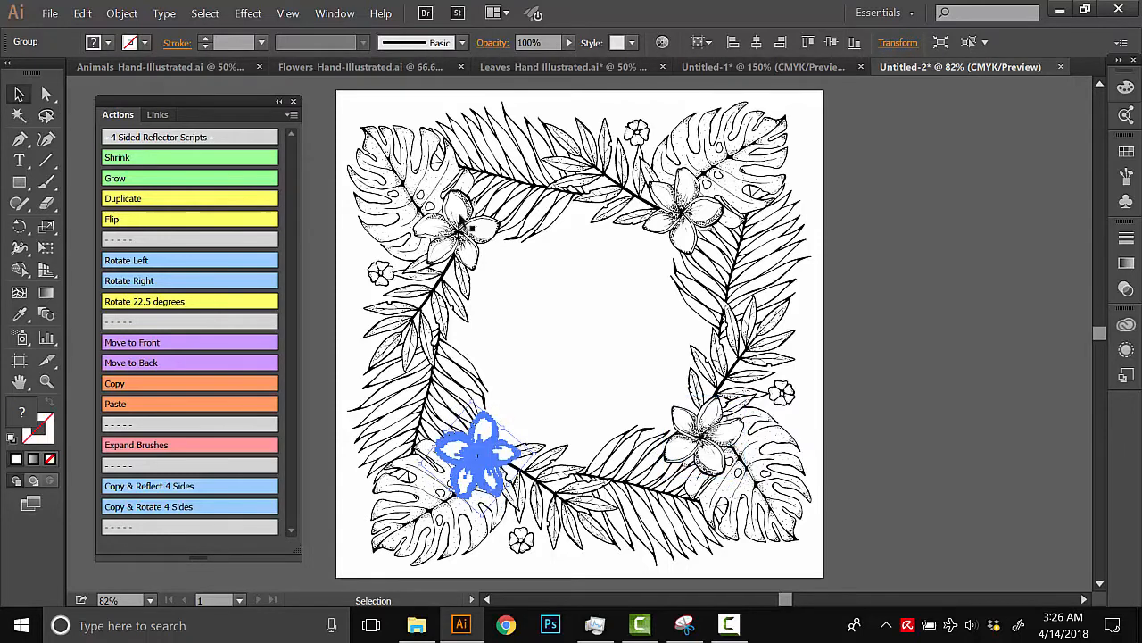
click(461, 210)
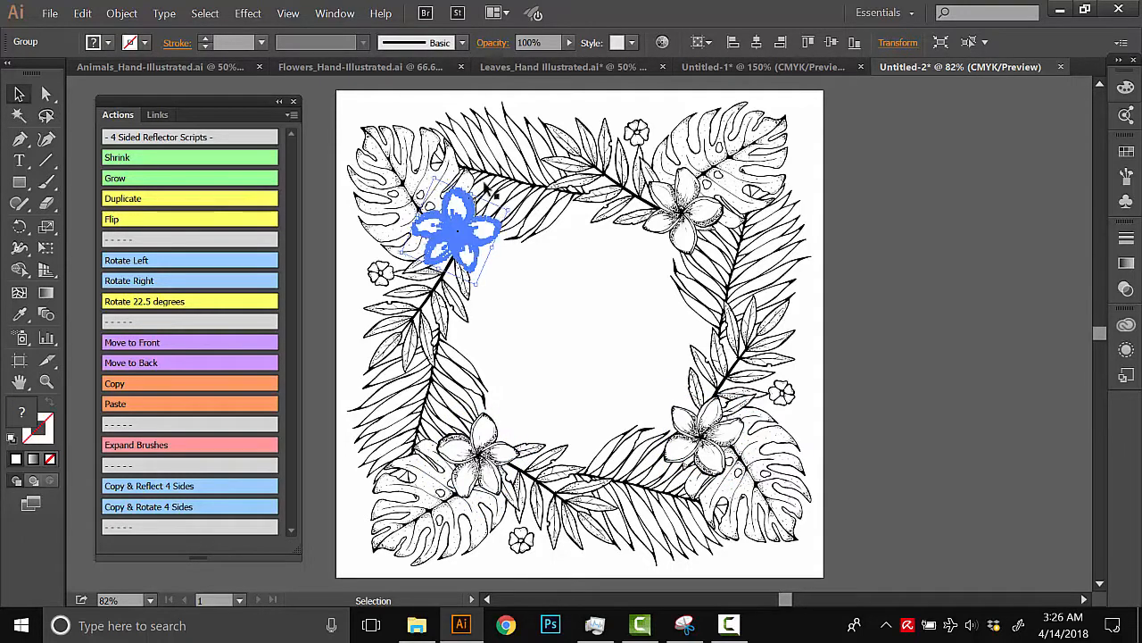
click(938, 266)
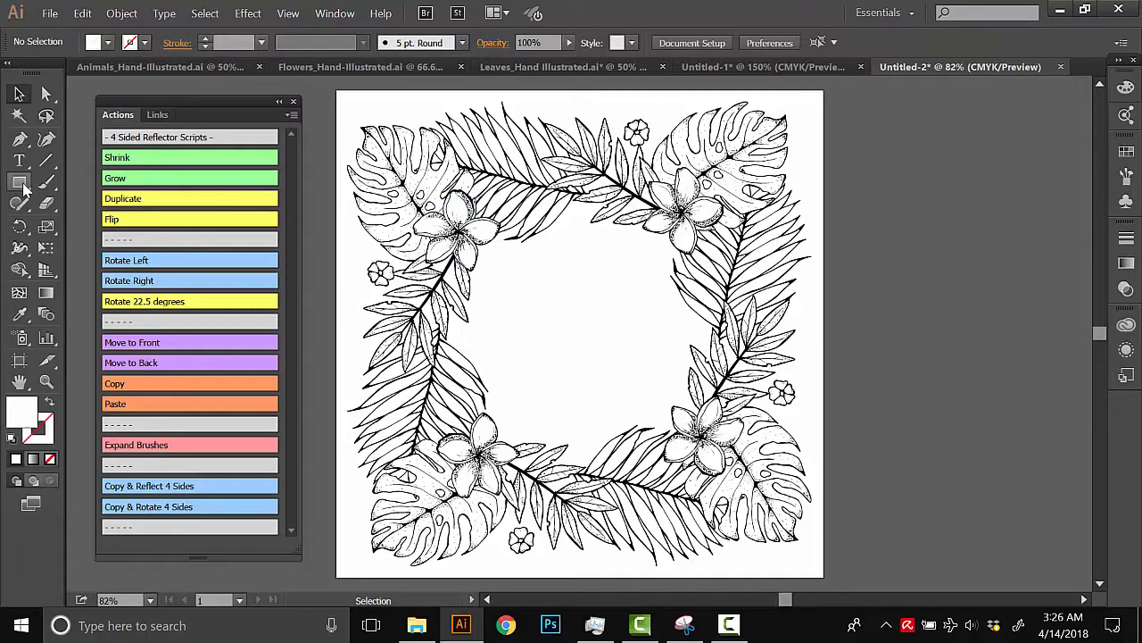
Add the two-line text EXPLORE / YOUT WORLD beside the artboard and scale it up to 92.95 pt.
key(space)
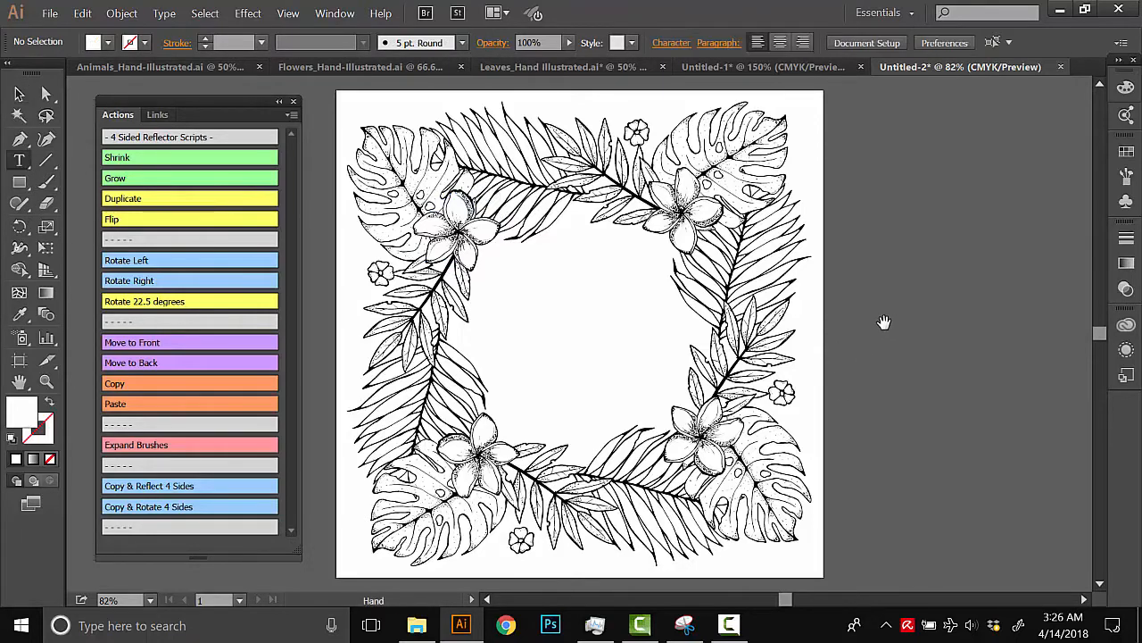
drag(884, 322, 825, 344)
drag(842, 384, 875, 362)
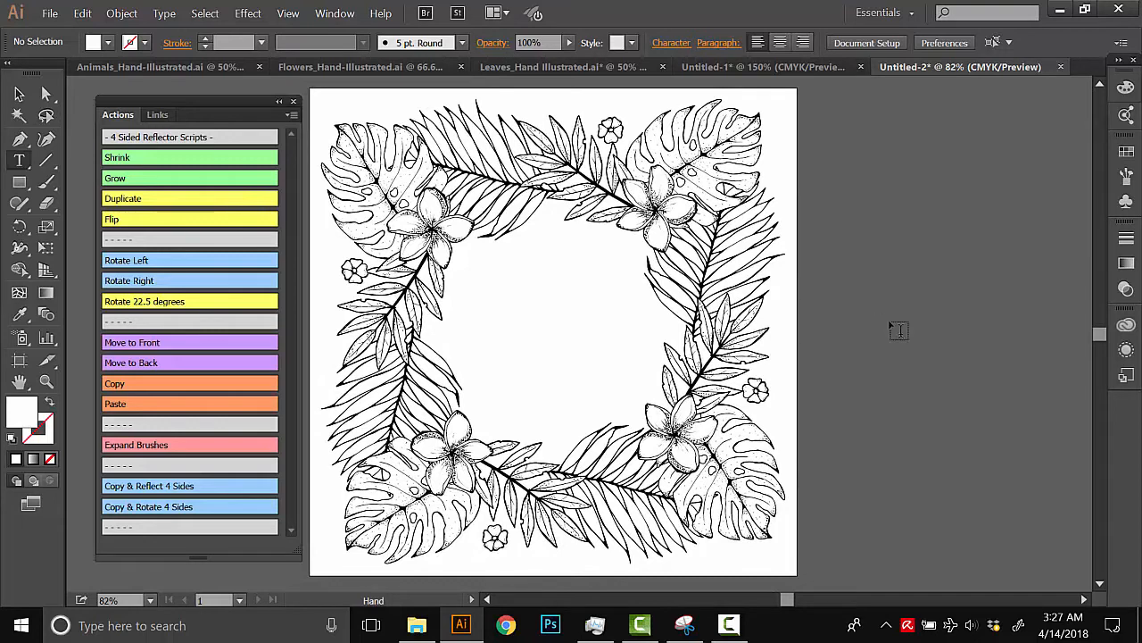
drag(903, 310, 791, 324)
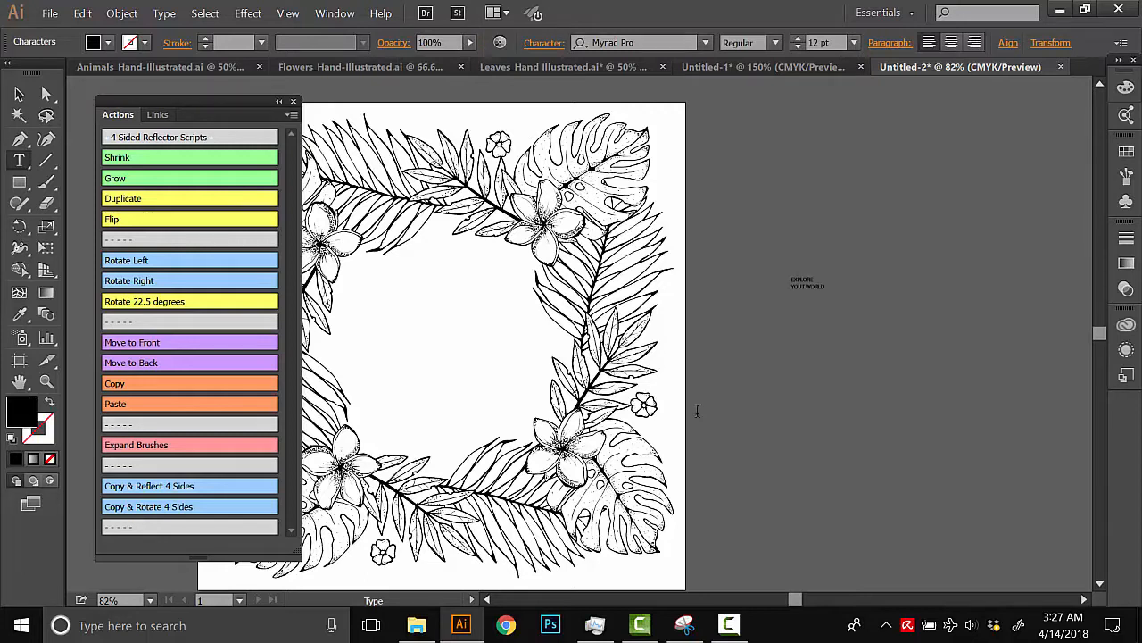
click(18, 94)
drag(808, 290, 801, 328)
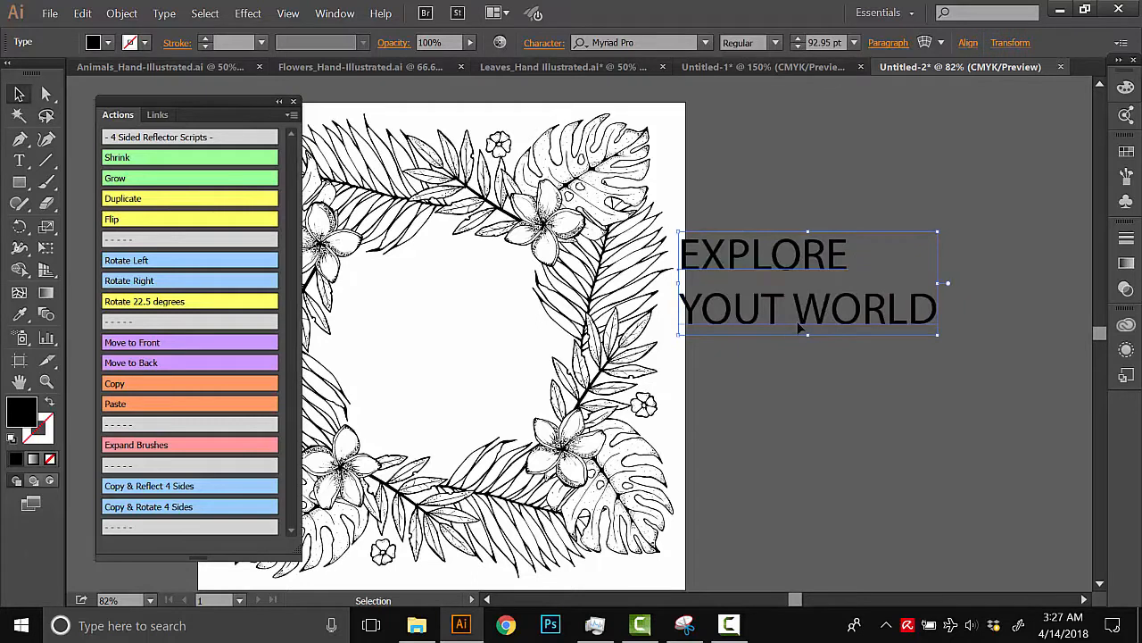
Correct YOUT to YOUR in the text and break WORLD onto its own third line.
double_click(786, 312)
key(BackSpace)
text(r)
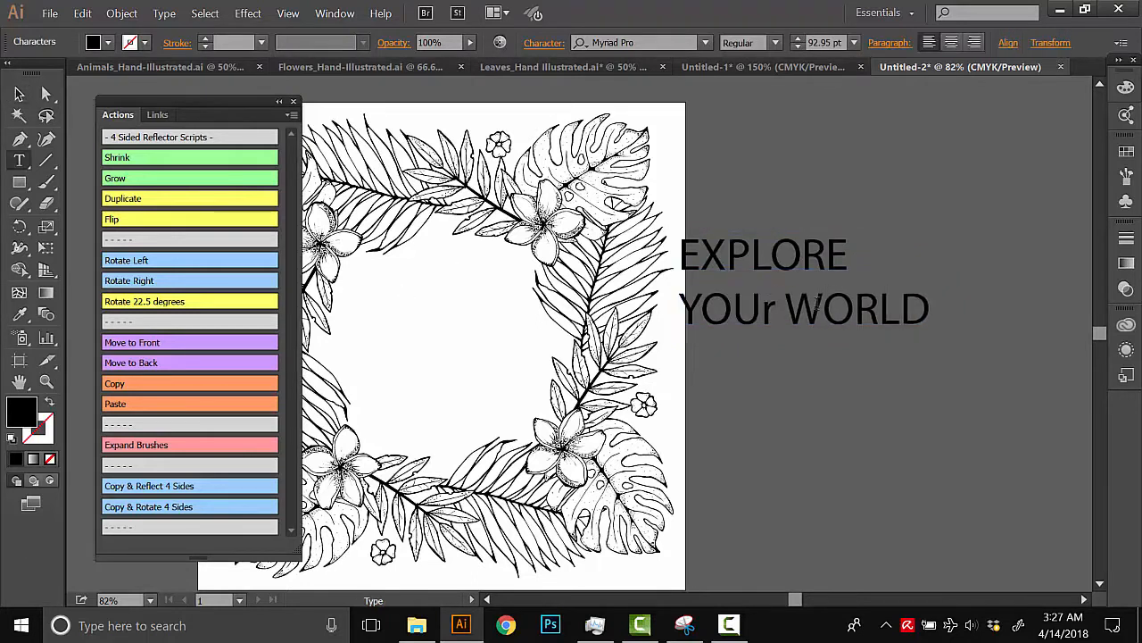
key(BackSpace)
text(R)
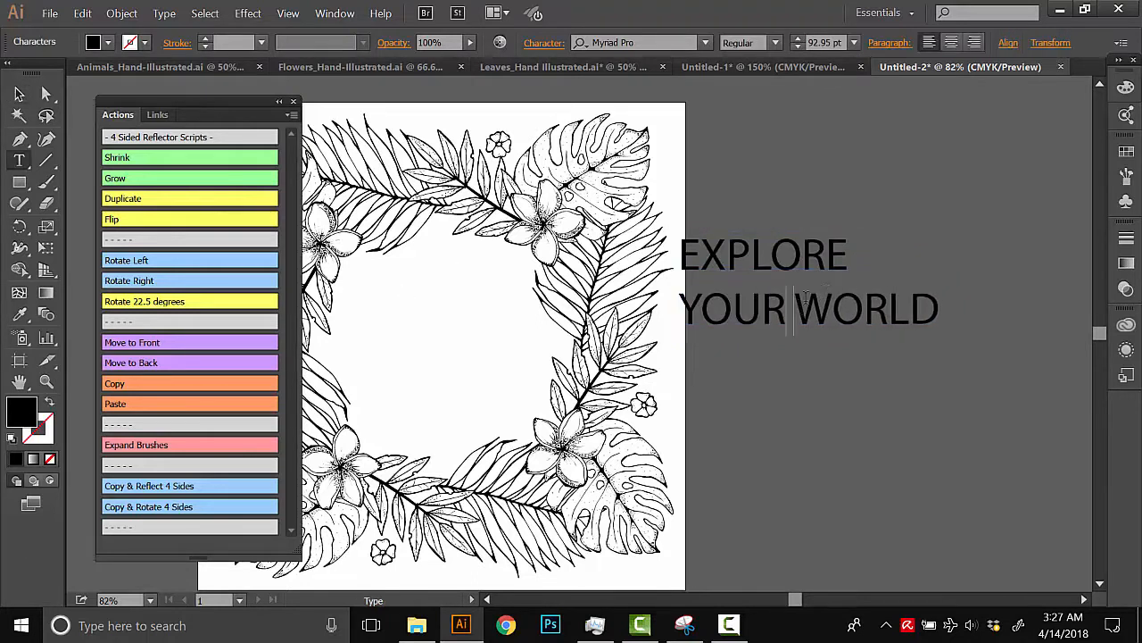
key(Return)
Move the text into the mandala's empty center and center-align its lines.
click(18, 94)
drag(814, 280, 533, 308)
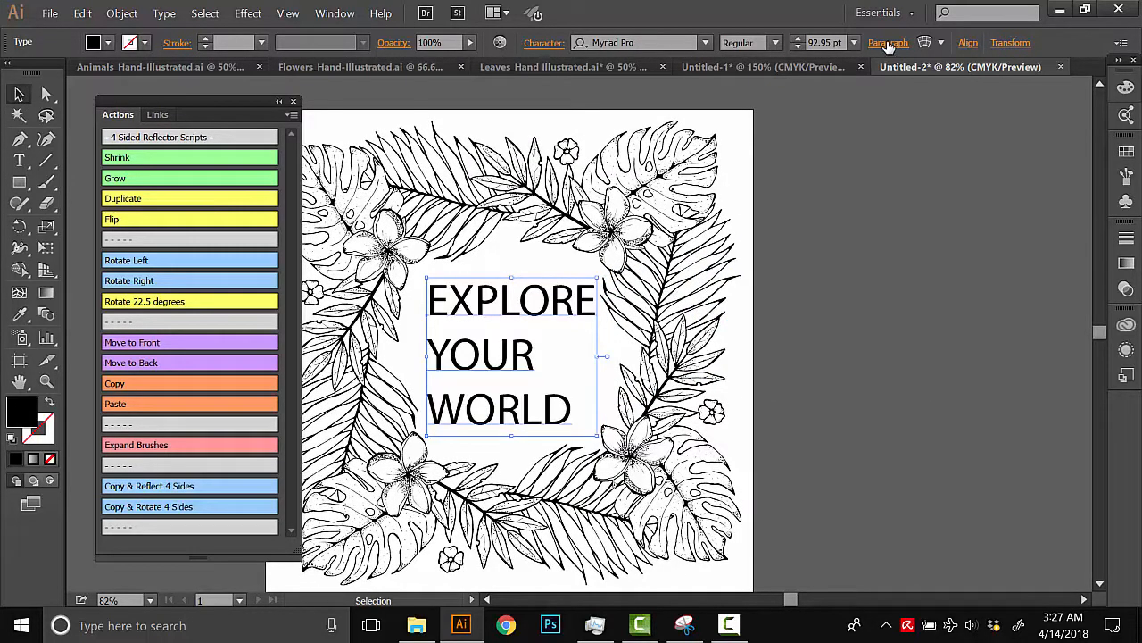
click(889, 44)
click(748, 78)
drag(433, 353, 520, 365)
Change the text's font to Rivina TC in the Pen Outline style.
click(704, 42)
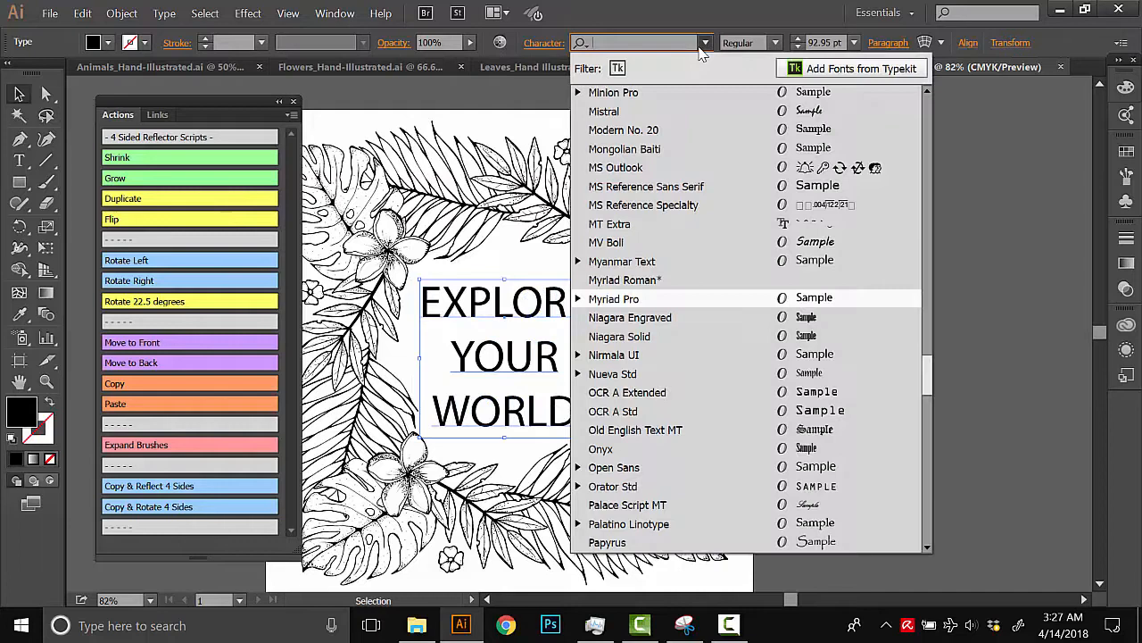
text(riv)
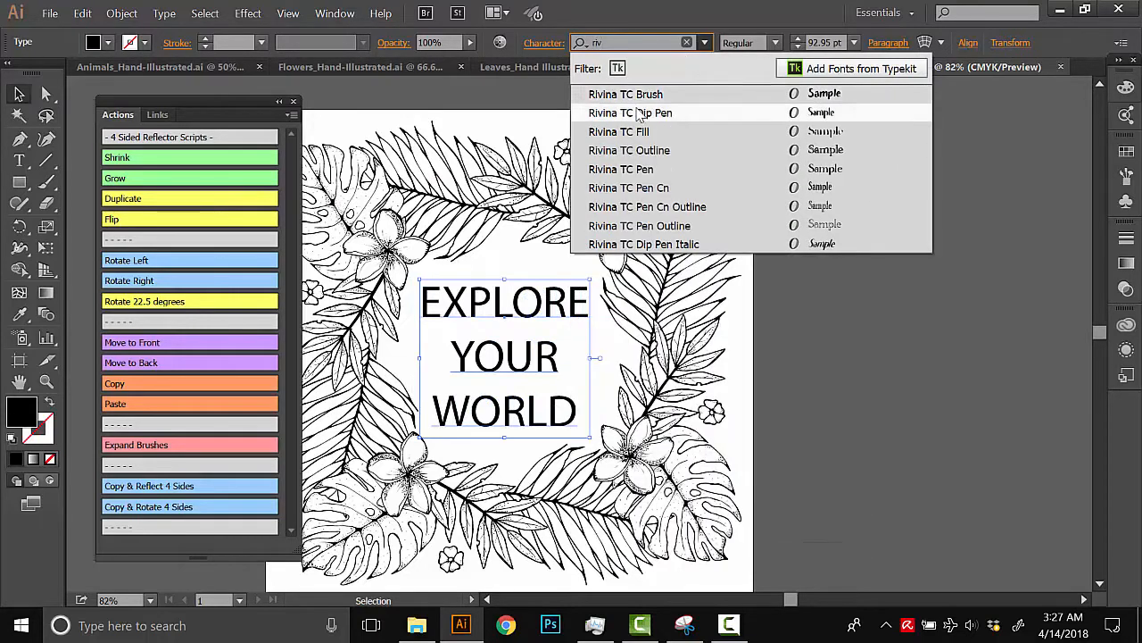
click(637, 114)
click(736, 42)
key(Down)
key(Down)
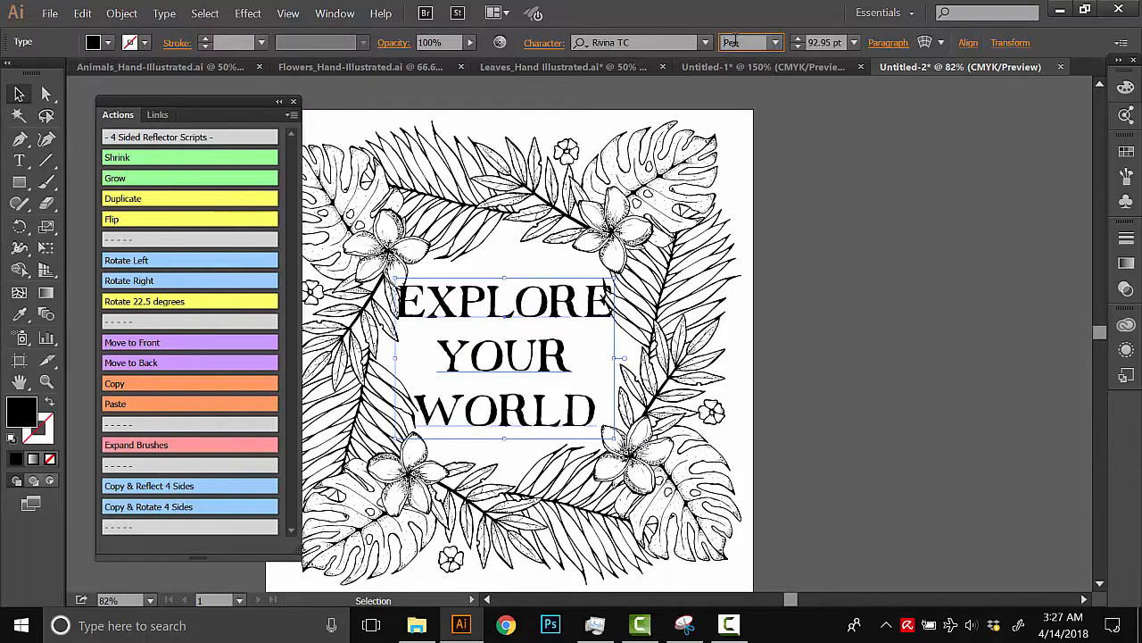
key(Down)
key(Down)
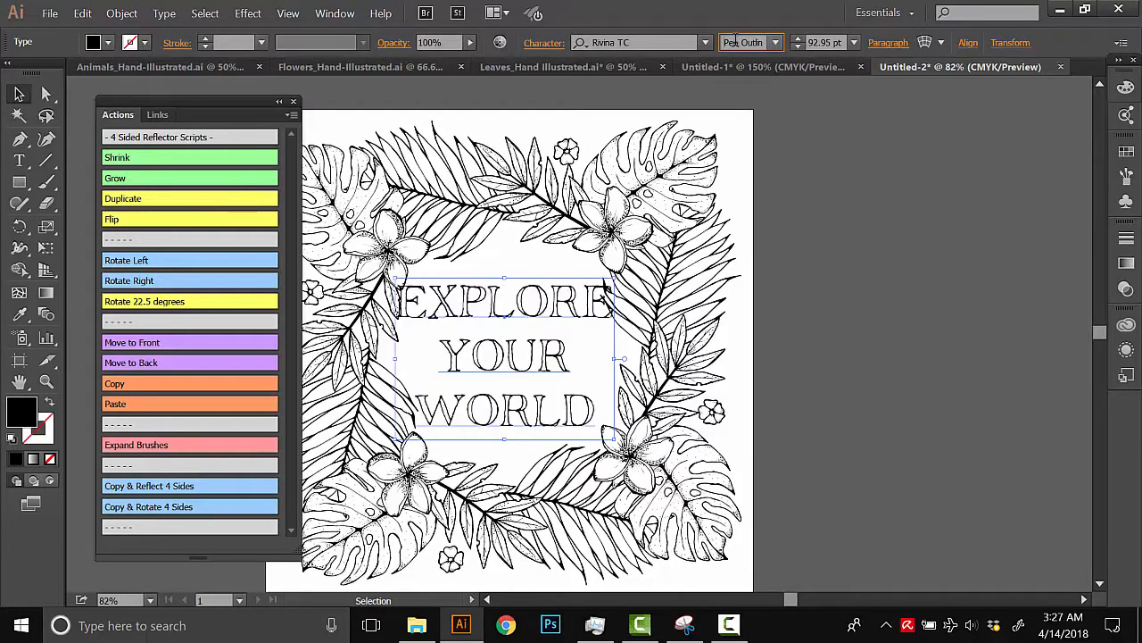
Scale the text down to about 80 pt so it fits inside the floral frame.
drag(616, 278, 602, 287)
click(815, 339)
drag(804, 352, 836, 336)
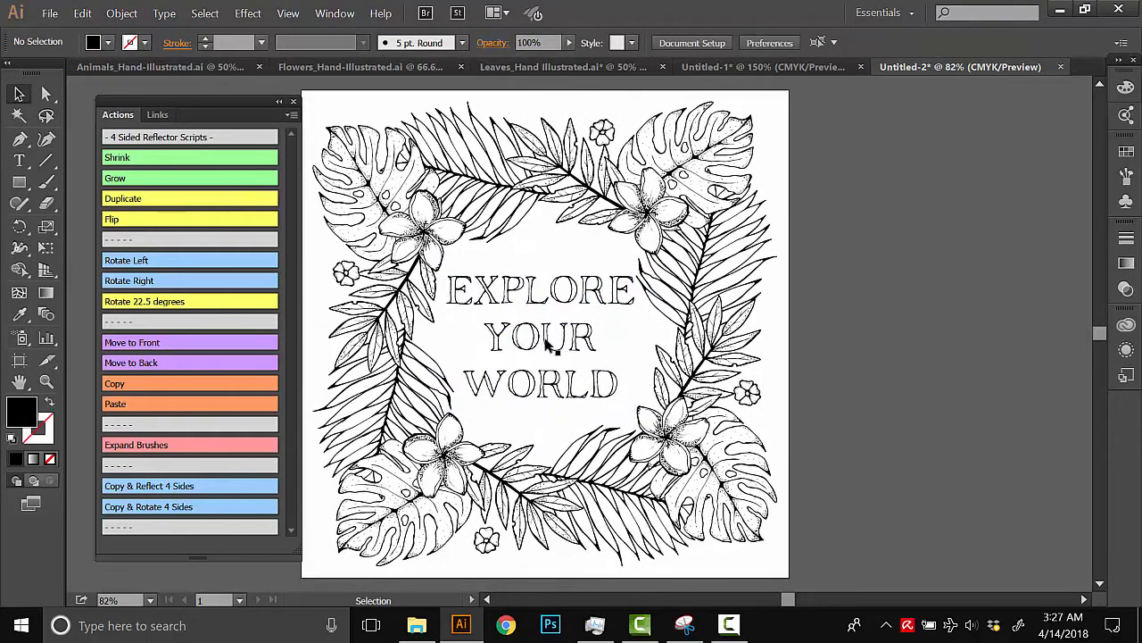
Give the EXPLORE YOUR WORLD text a black 0.7 pt stroke.
click(543, 341)
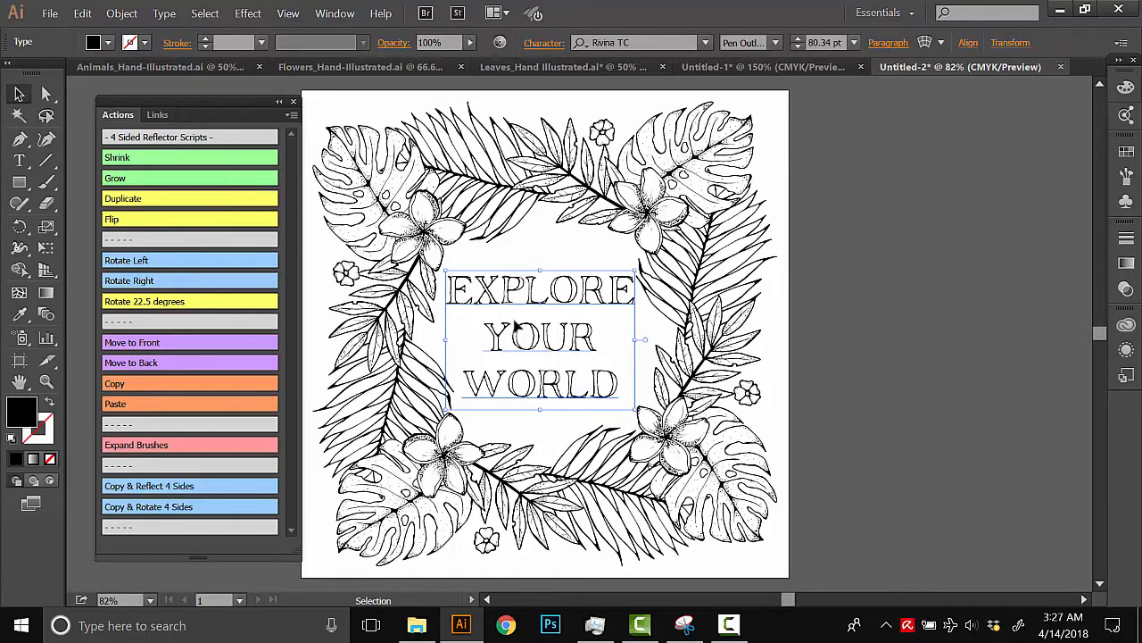
click(144, 43)
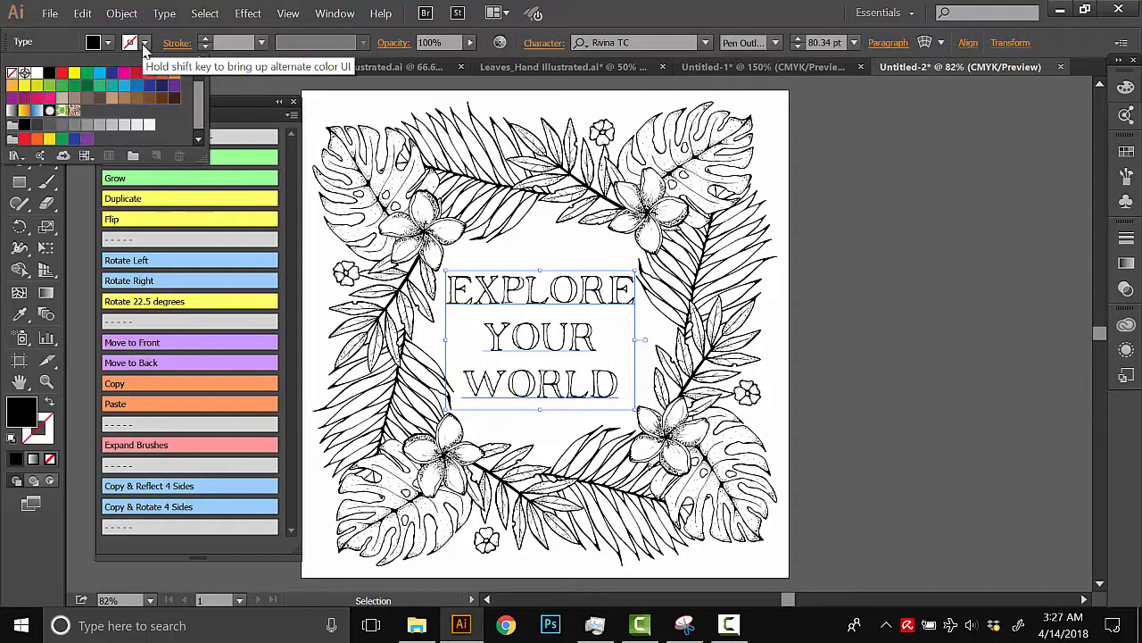
click(50, 75)
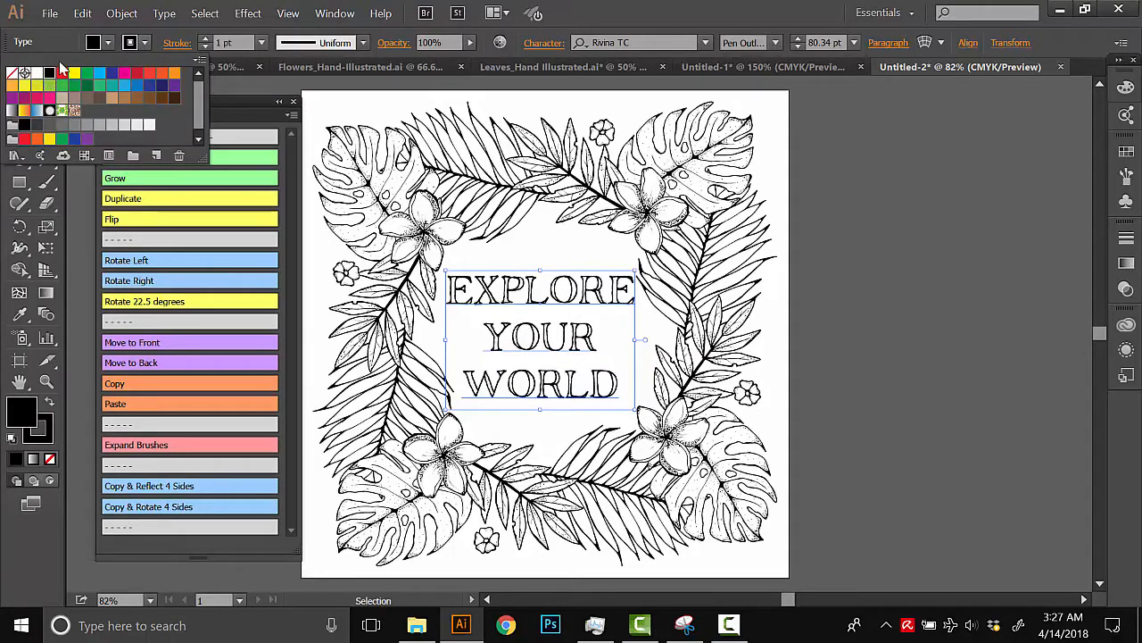
click(230, 43)
text(0.7)
key(Return)
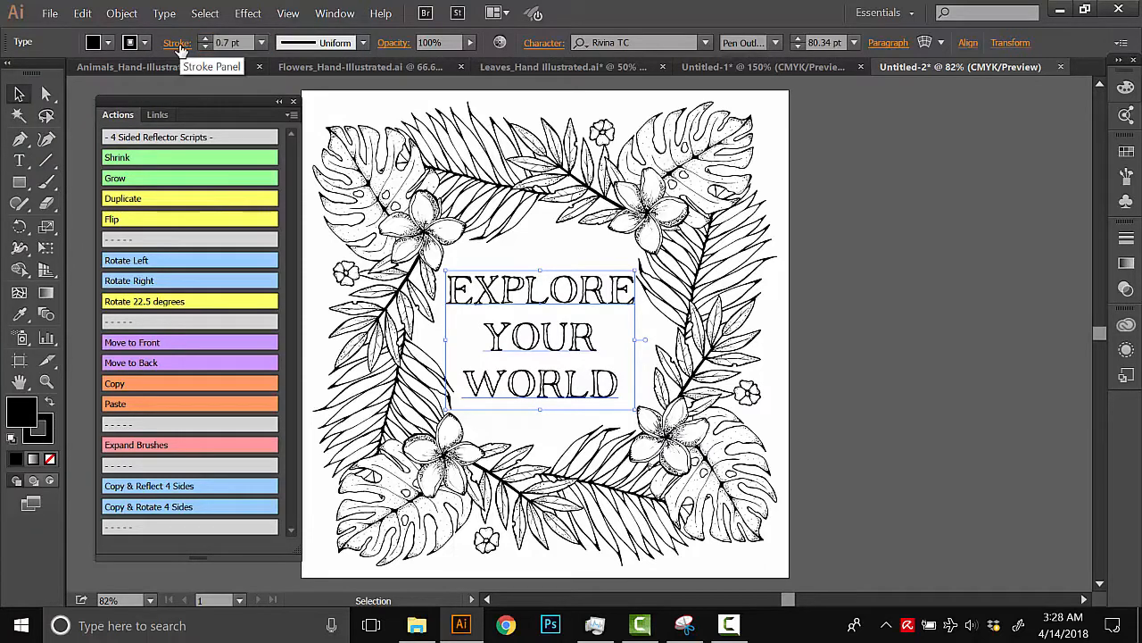
Nudge the text block slightly down within the floral frame.
click(854, 297)
key(space)
drag(828, 347, 834, 352)
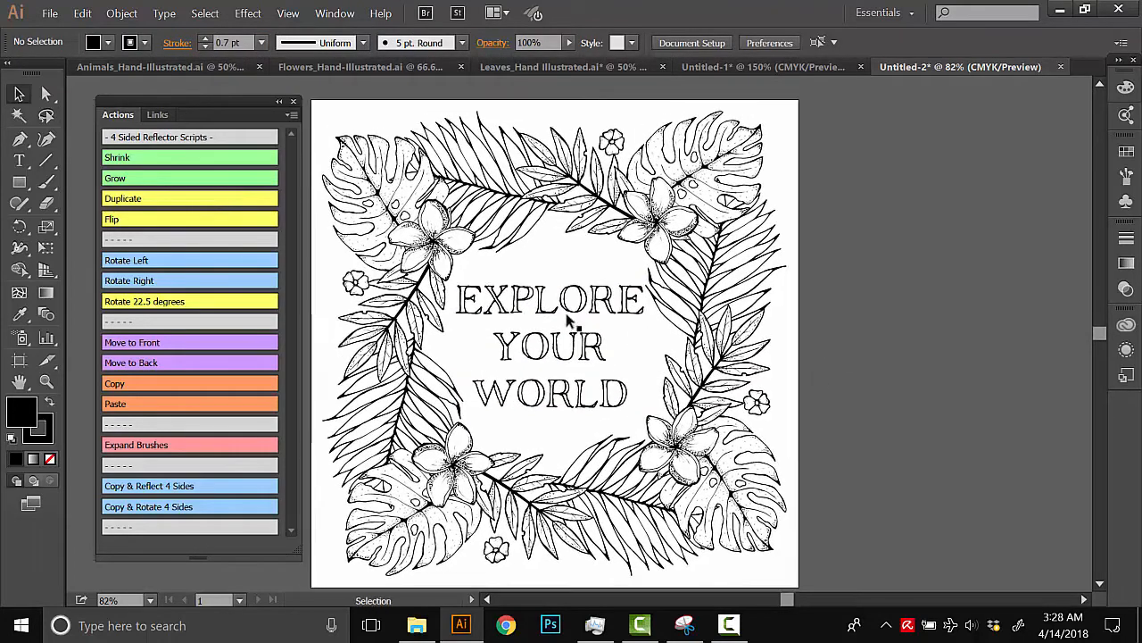
click(575, 344)
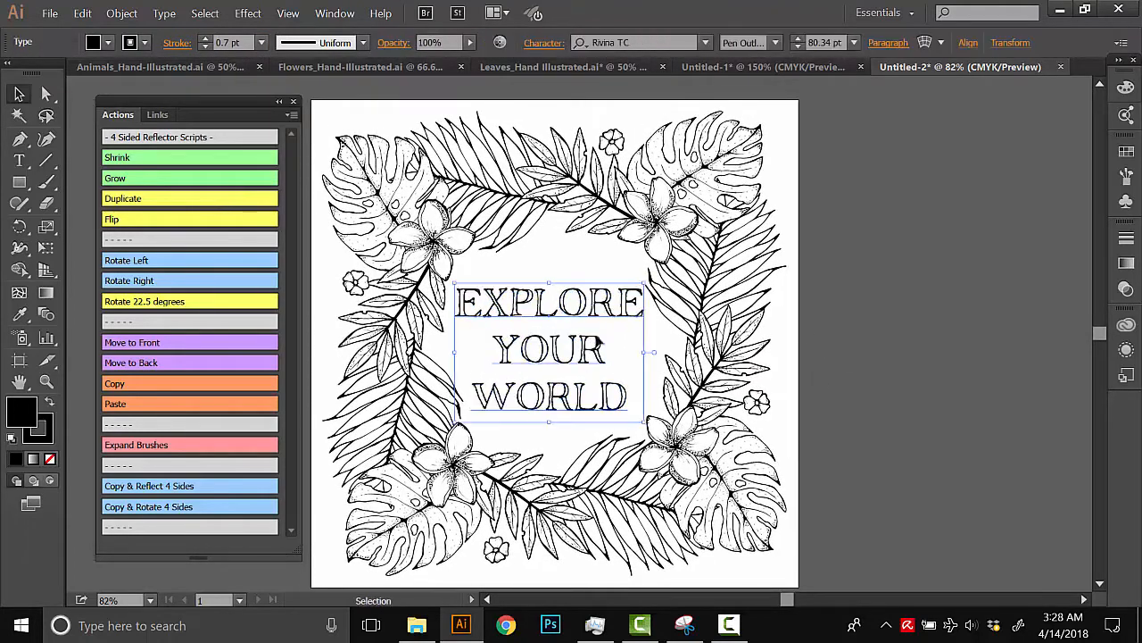
click(879, 322)
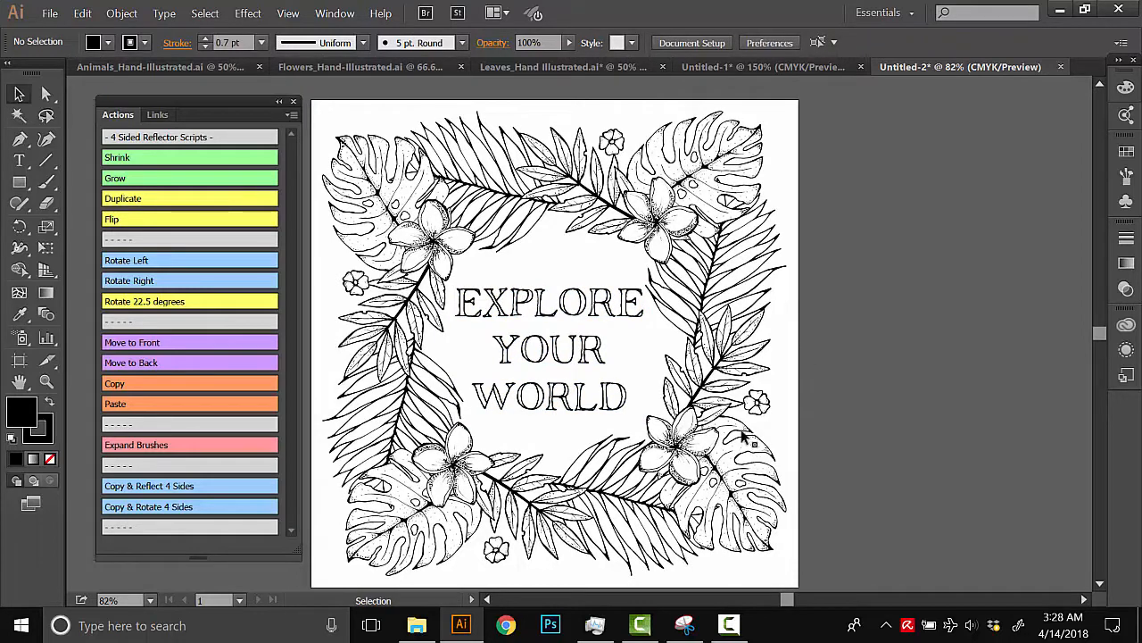
Set up a Save for Web export as transparent PNG-24 at 2500 x 2500 px and inspect the enlarged preview.
click(52, 13)
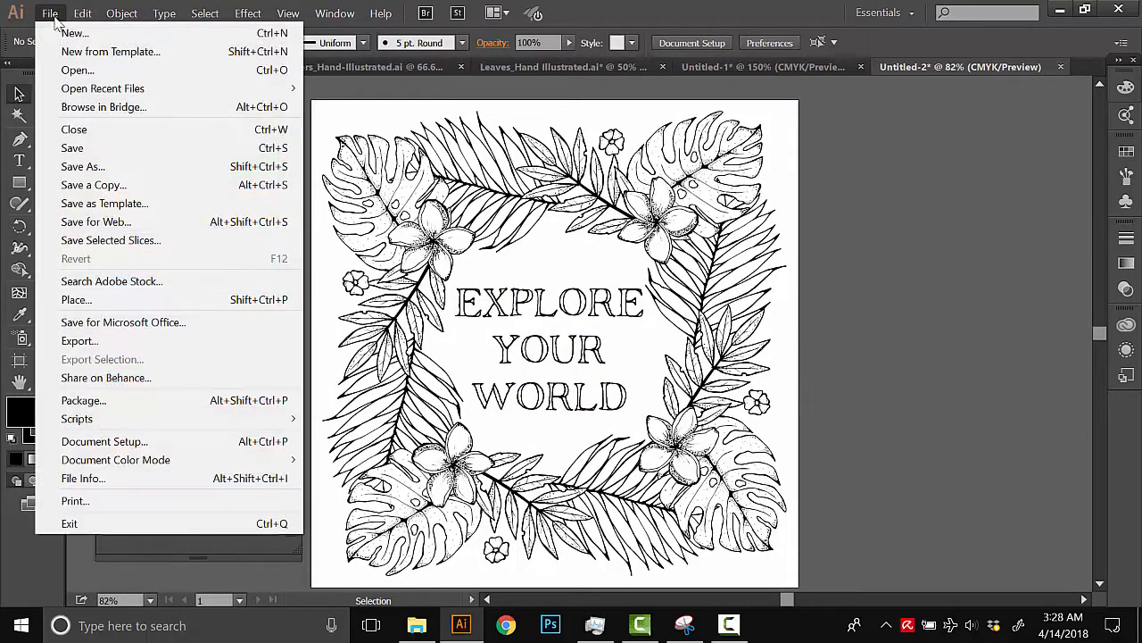
click(72, 223)
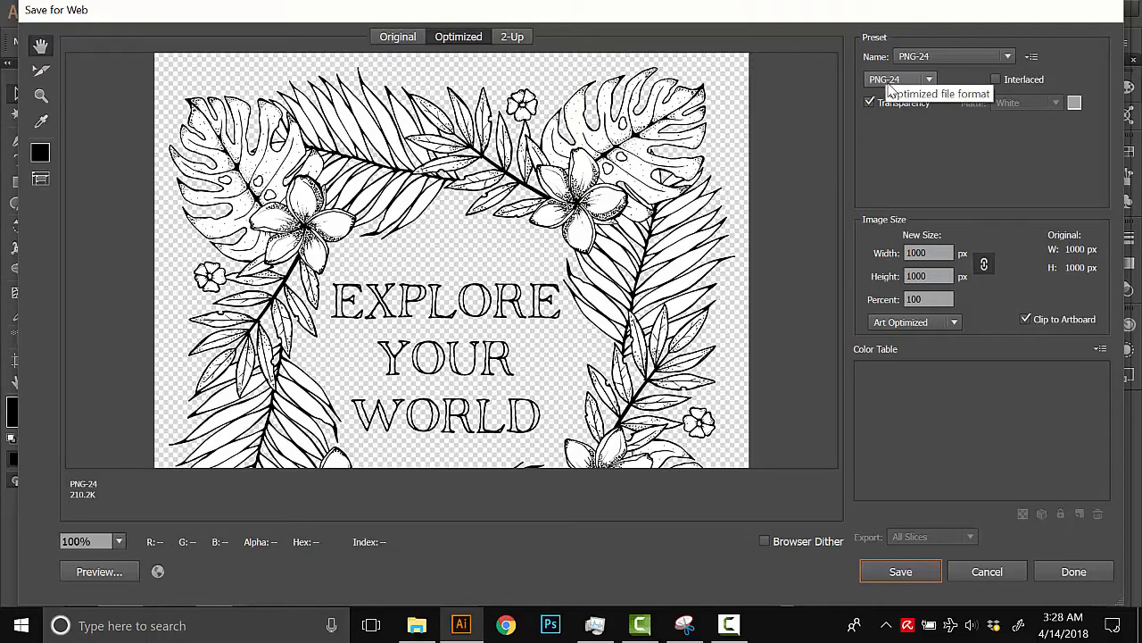
double_click(919, 253)
text(25)
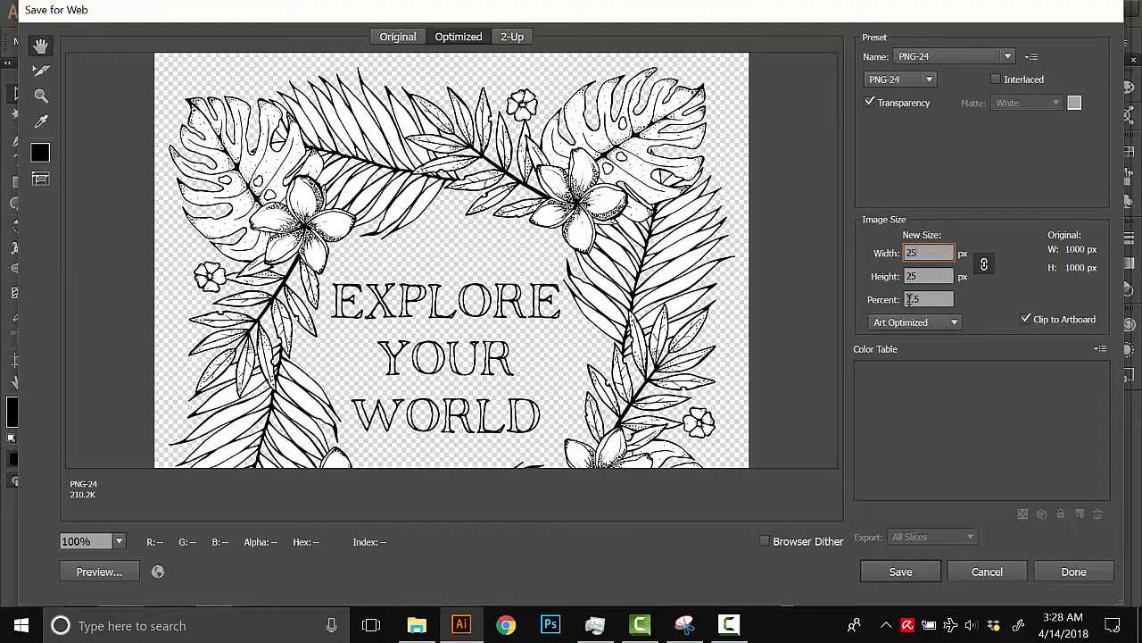
text(00)
key(Tab)
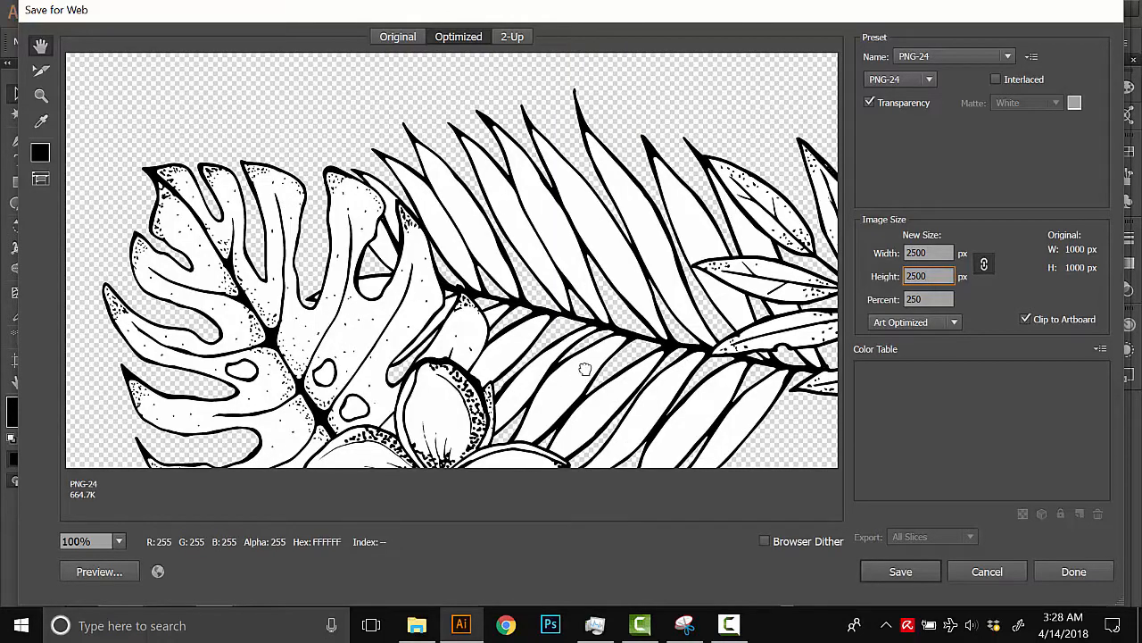
drag(586, 369, 518, 277)
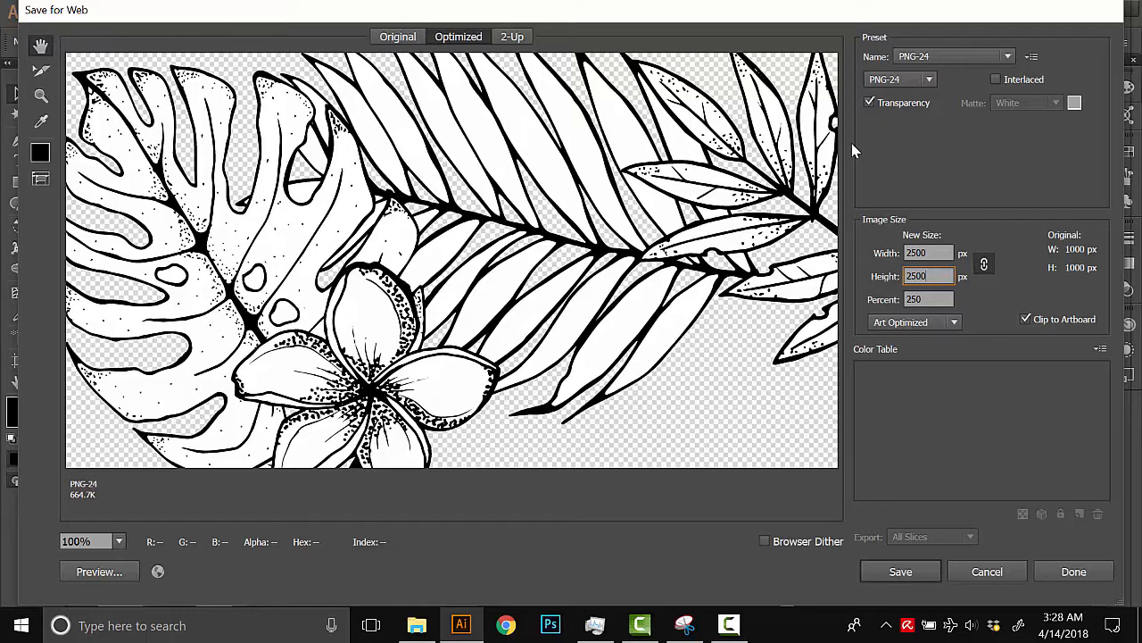
drag(787, 379, 600, 76)
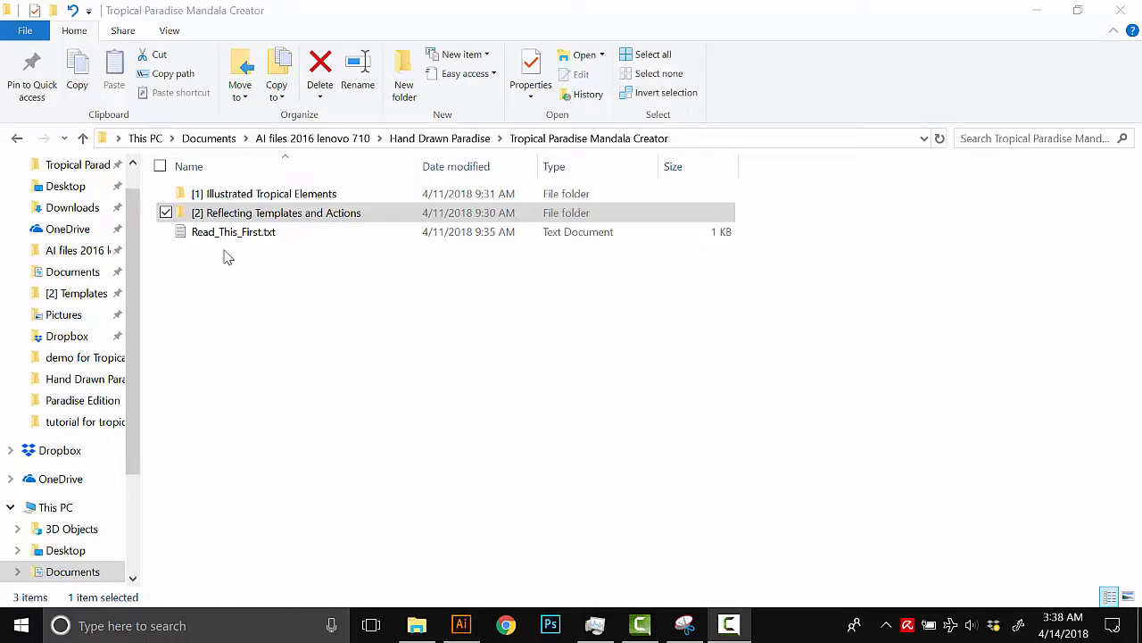
Open the 5 Sided Reflector Template.ait from the [2] Reflecting Templates and Actions folder and zoom in on its drawing artboard.
click(206, 215)
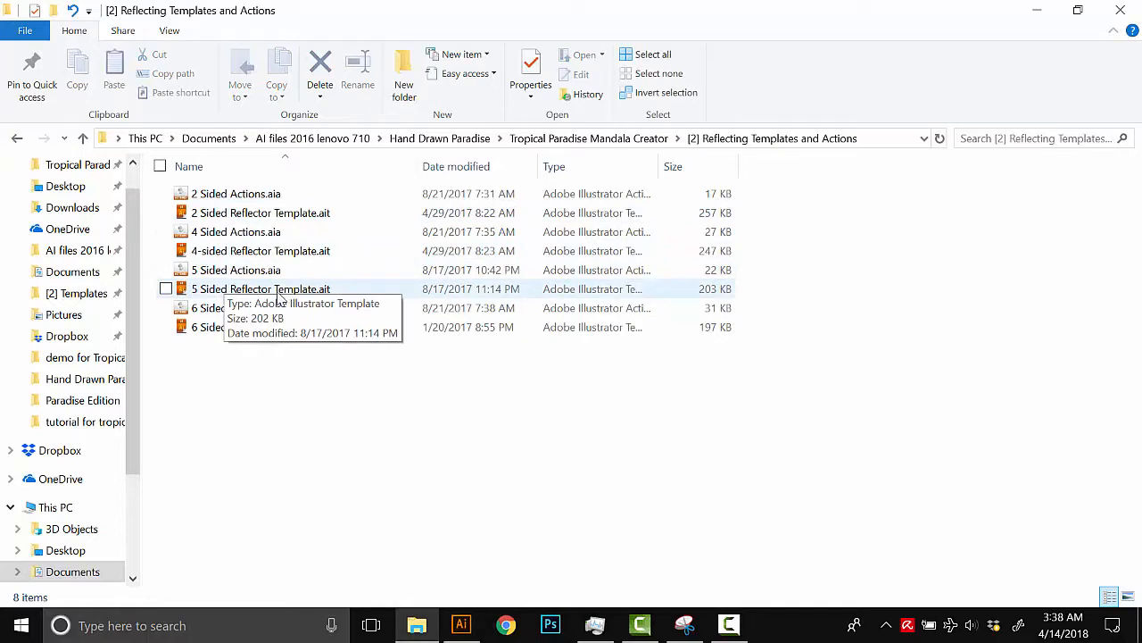
drag(189, 297, 959, 76)
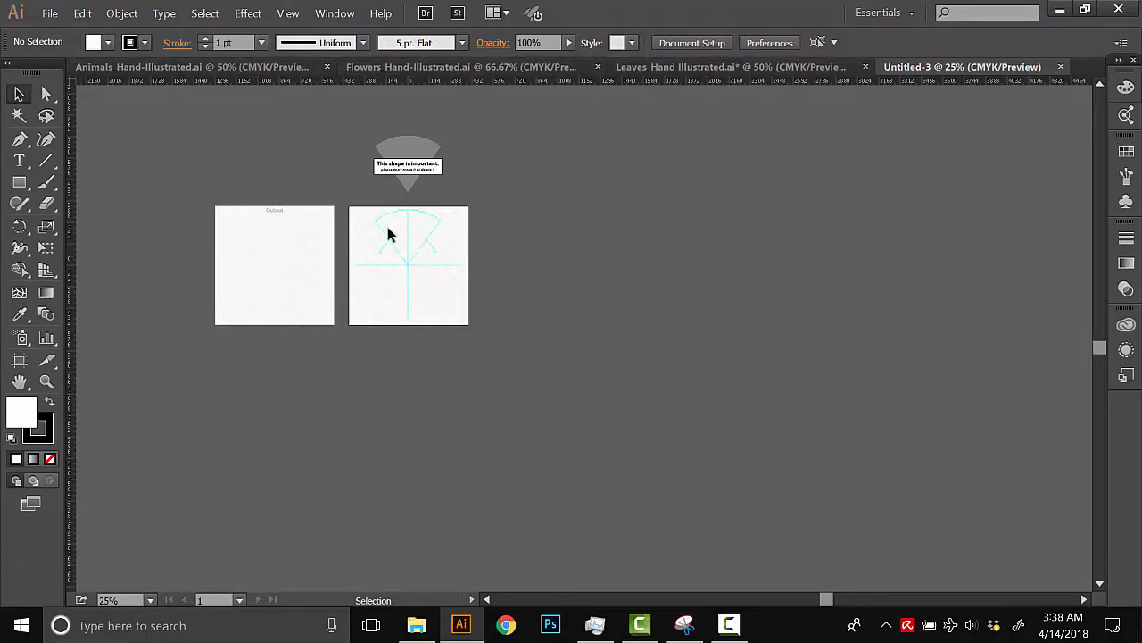
click(47, 381)
key(ctrl+0)
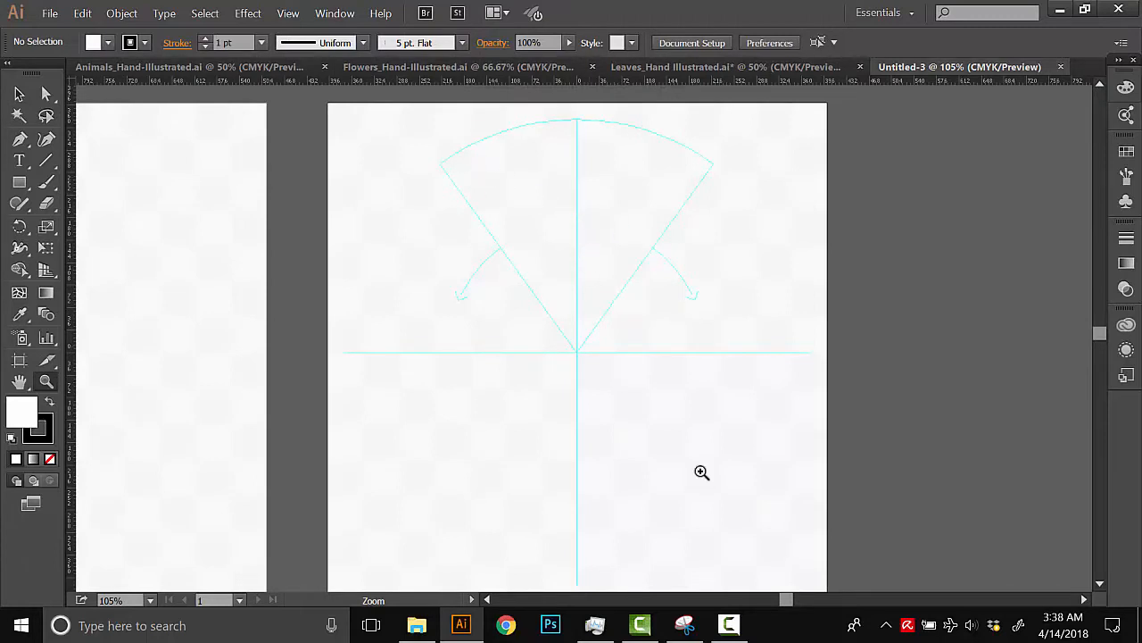
Center the five-sided wedge guide in view and display the Actions panel.
drag(599, 288, 762, 237)
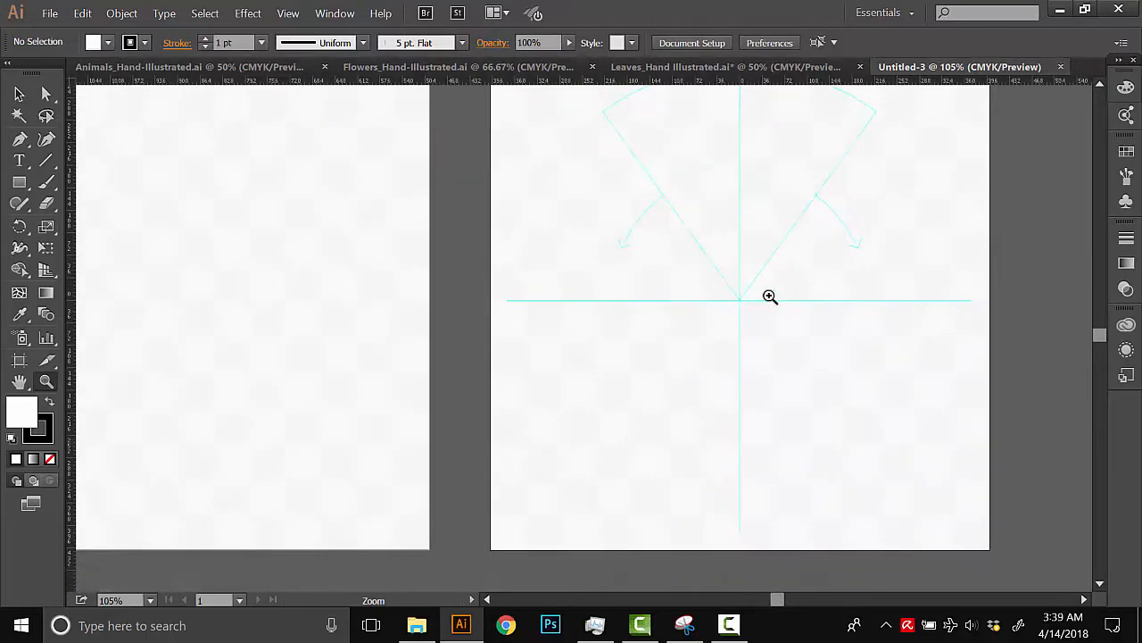
drag(734, 339, 564, 389)
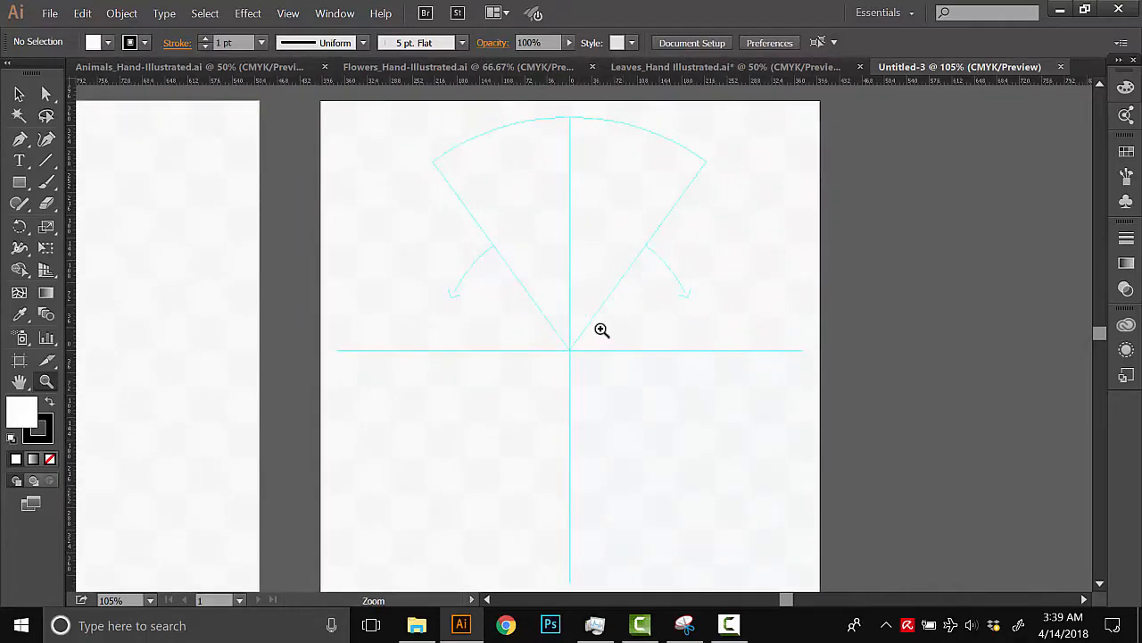
drag(606, 354, 619, 328)
click(345, 16)
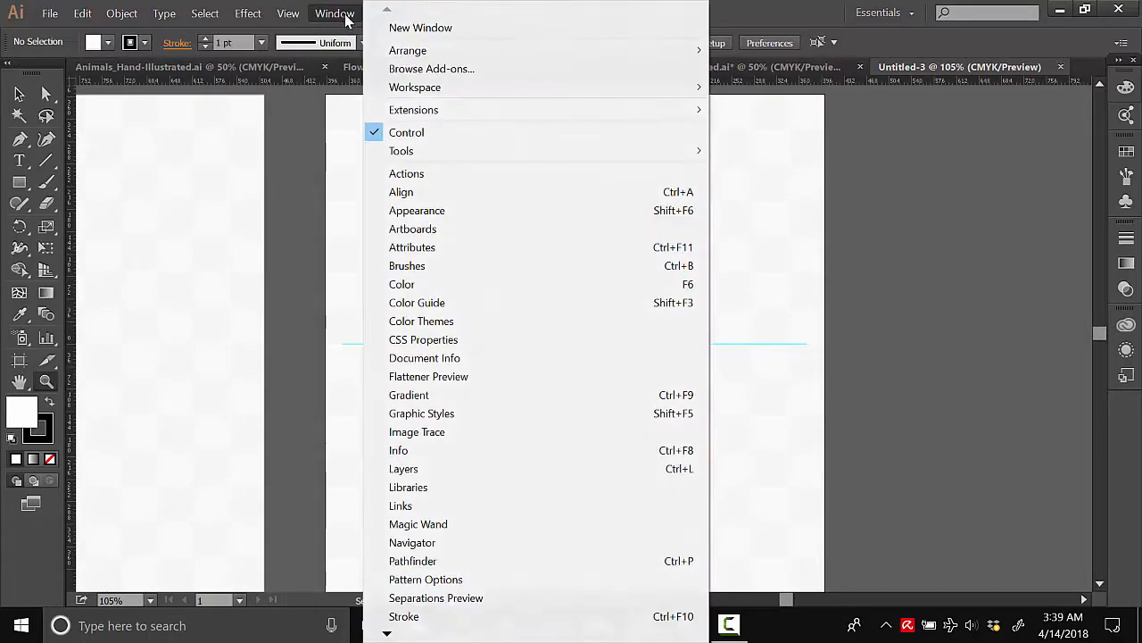
click(402, 173)
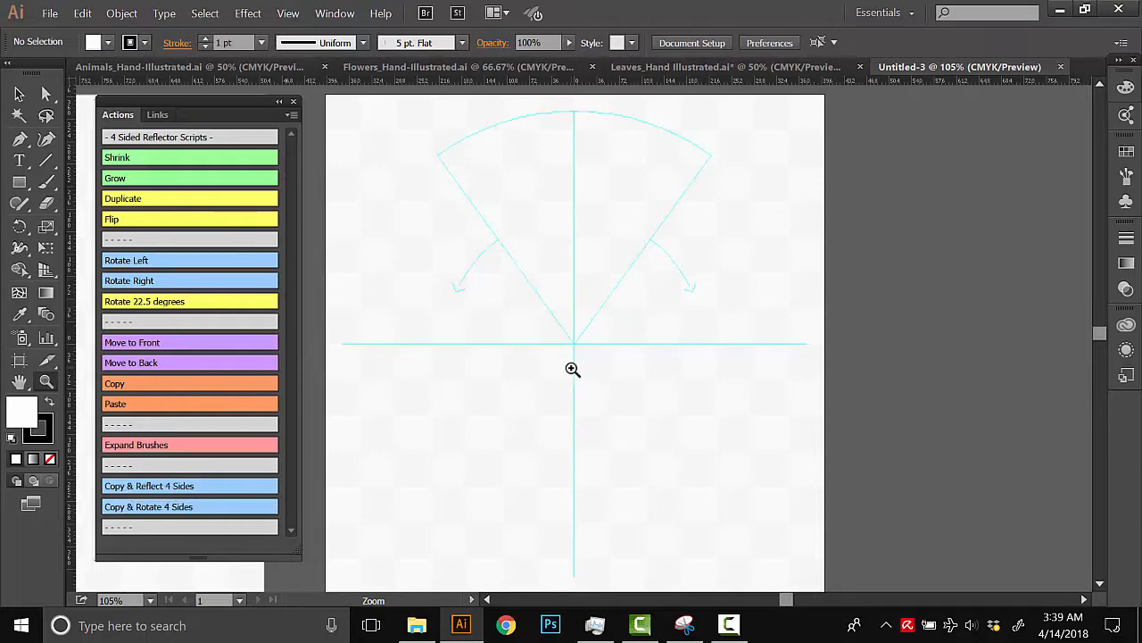
Clear the 4 Sided Reflector actions and load the set from 5 Sided Actions.aia.
click(290, 115)
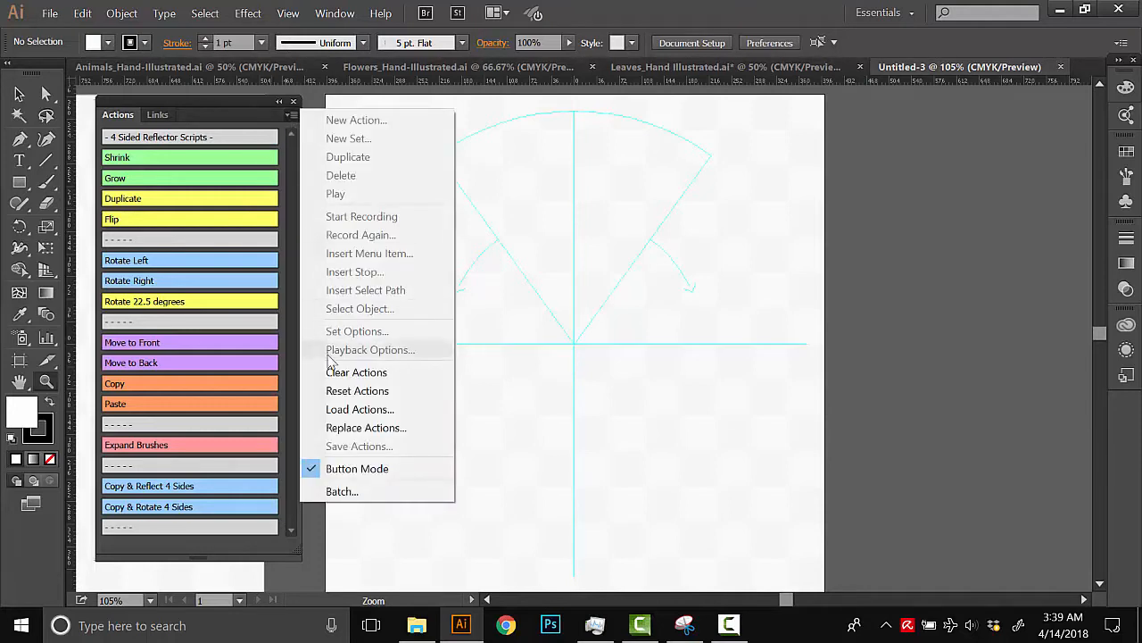
click(333, 373)
click(554, 335)
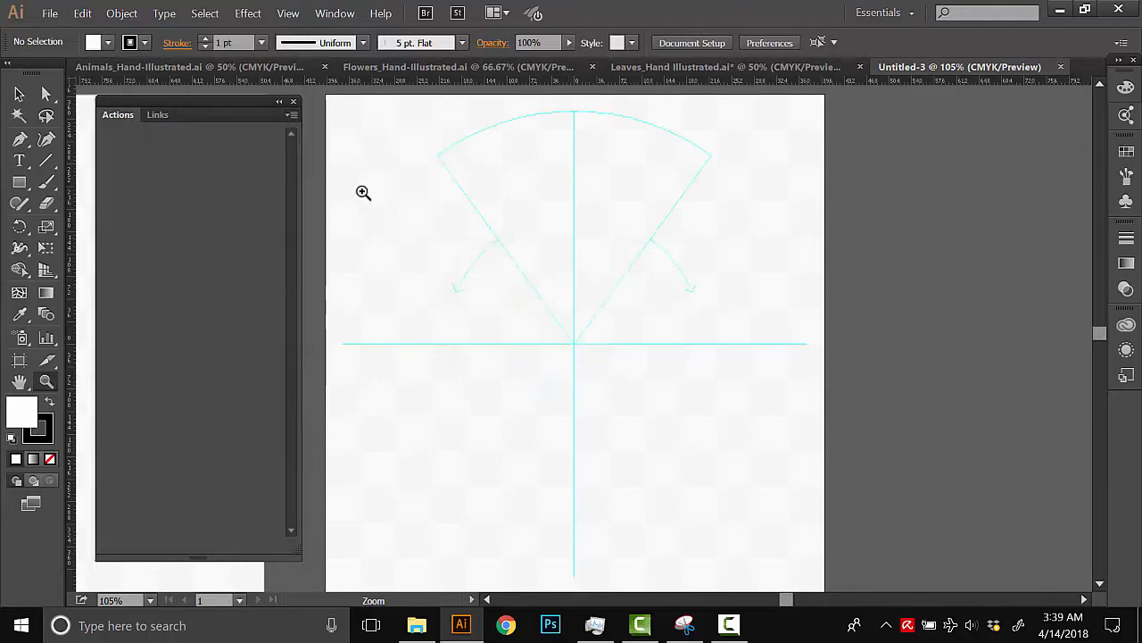
click(292, 116)
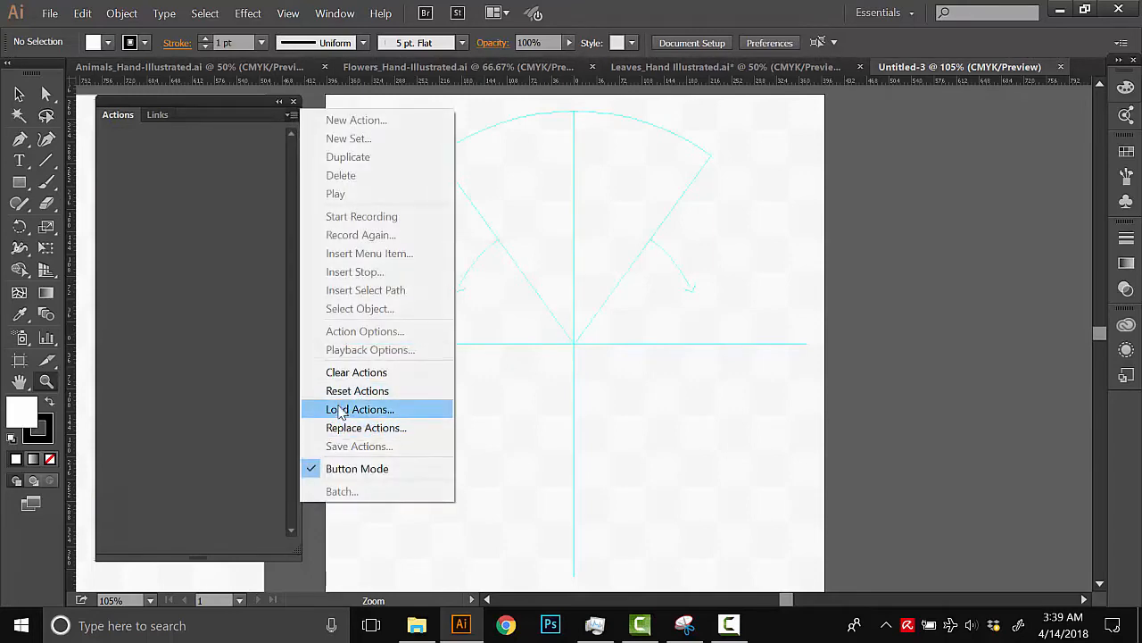
click(338, 409)
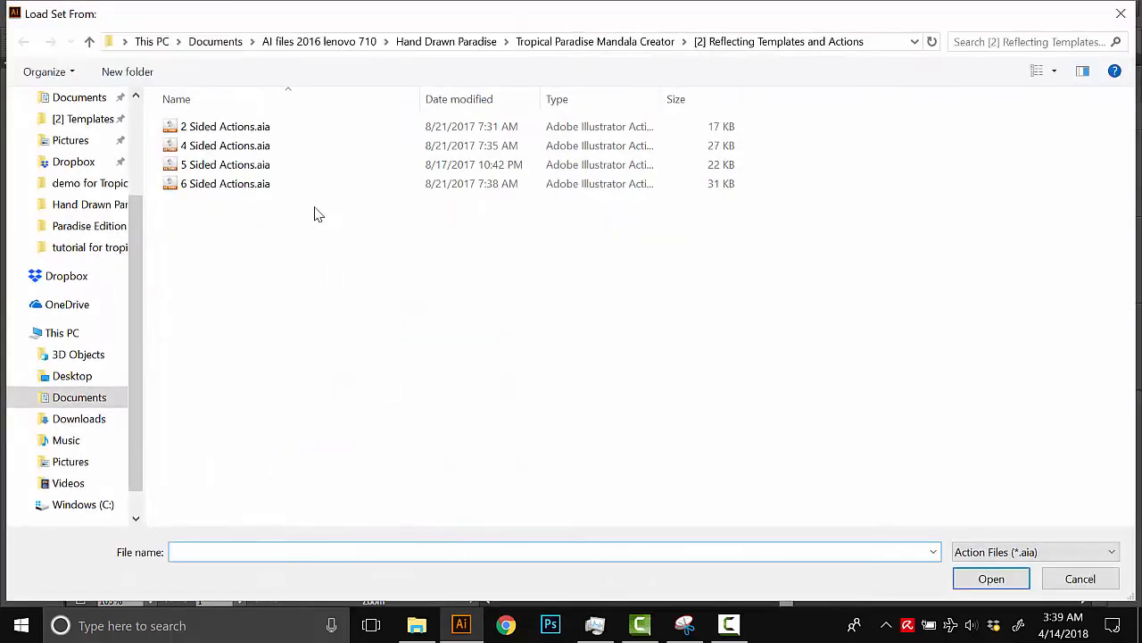
double_click(196, 169)
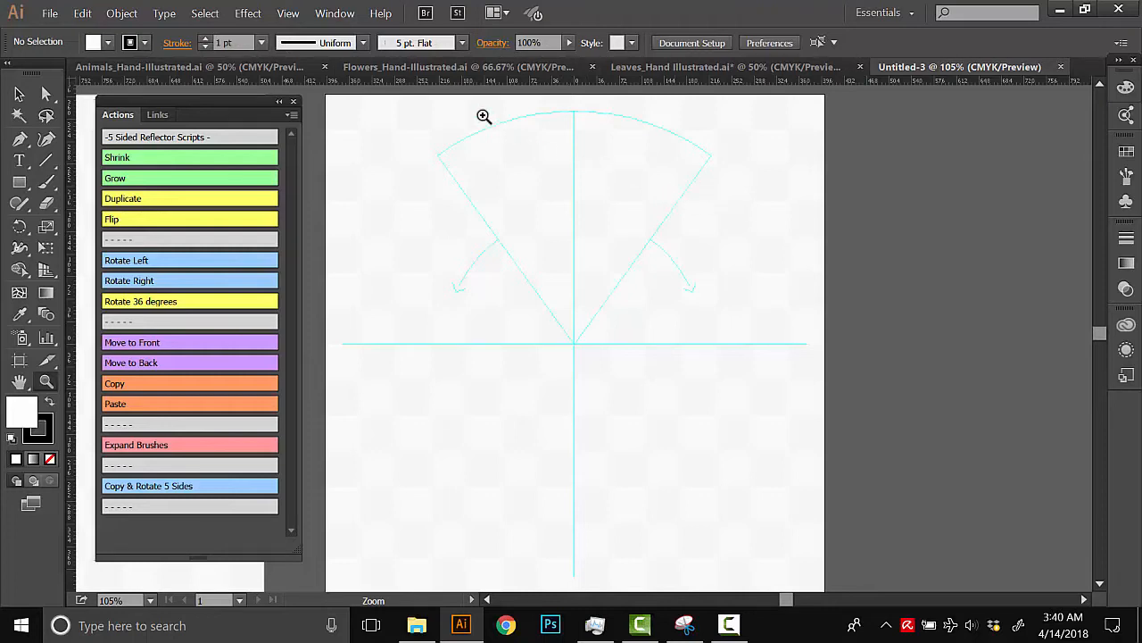
Copy the split monstera leaf with the rounded base from Leaves_Hand Illustrated.ai and paste it into the five-sided template.
click(641, 67)
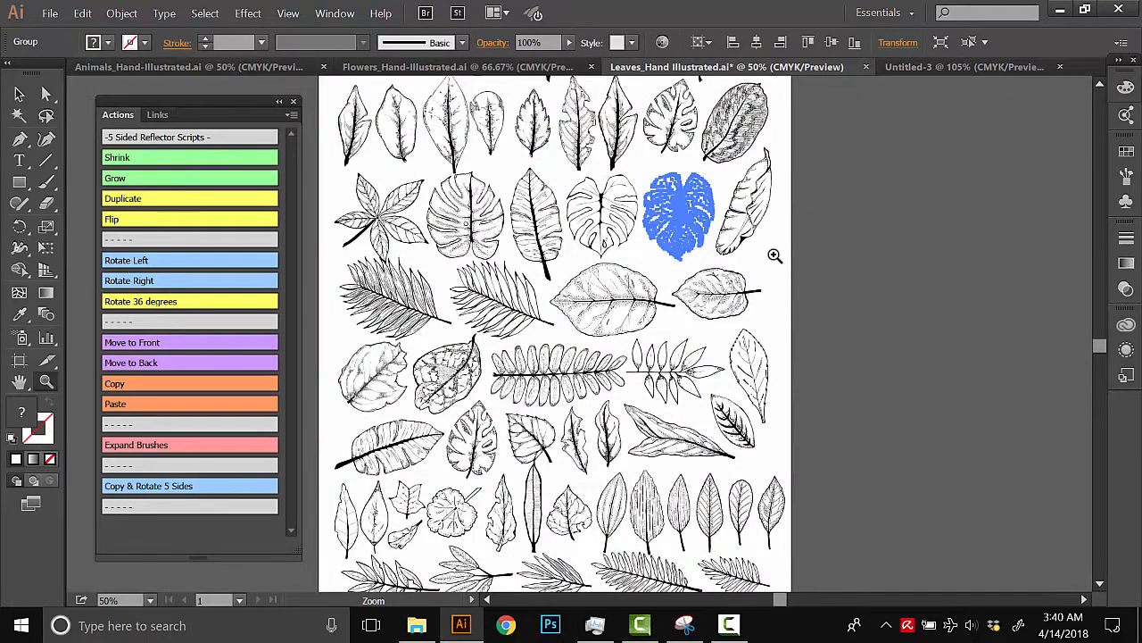
click(846, 270)
drag(571, 250, 942, 209)
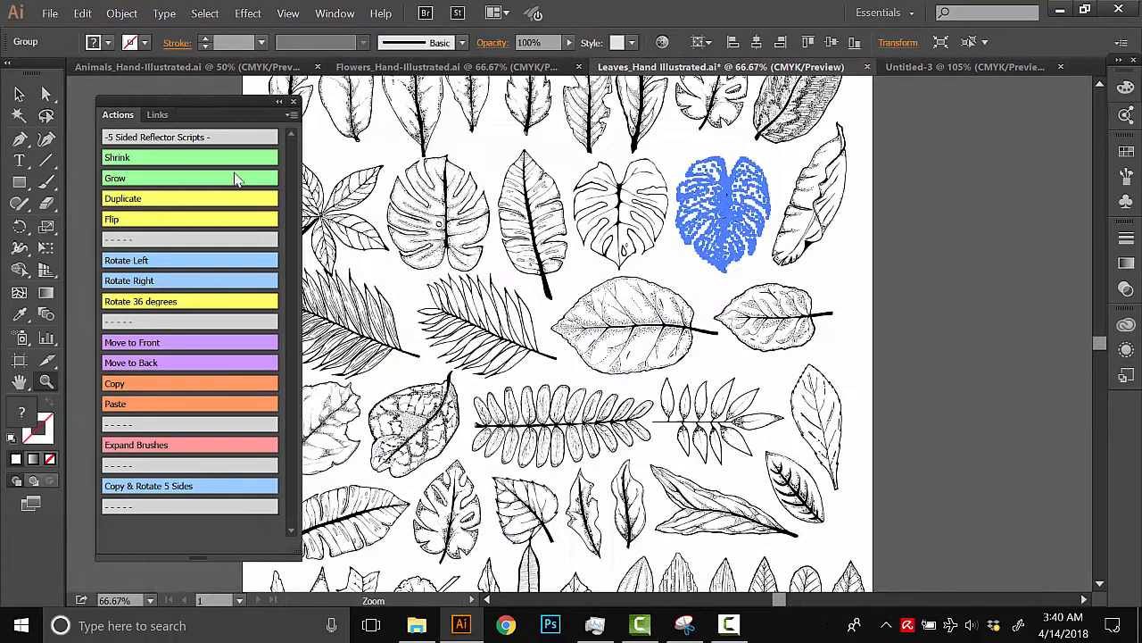
click(19, 93)
drag(522, 435, 614, 306)
drag(642, 401, 631, 482)
drag(639, 268, 632, 406)
click(518, 300)
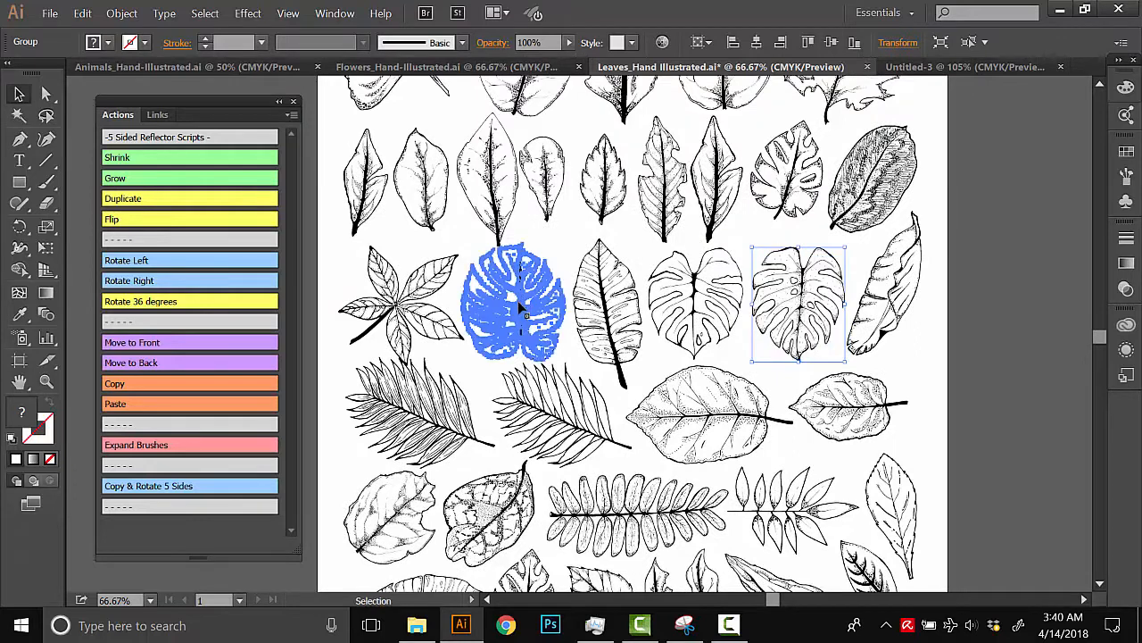
click(127, 382)
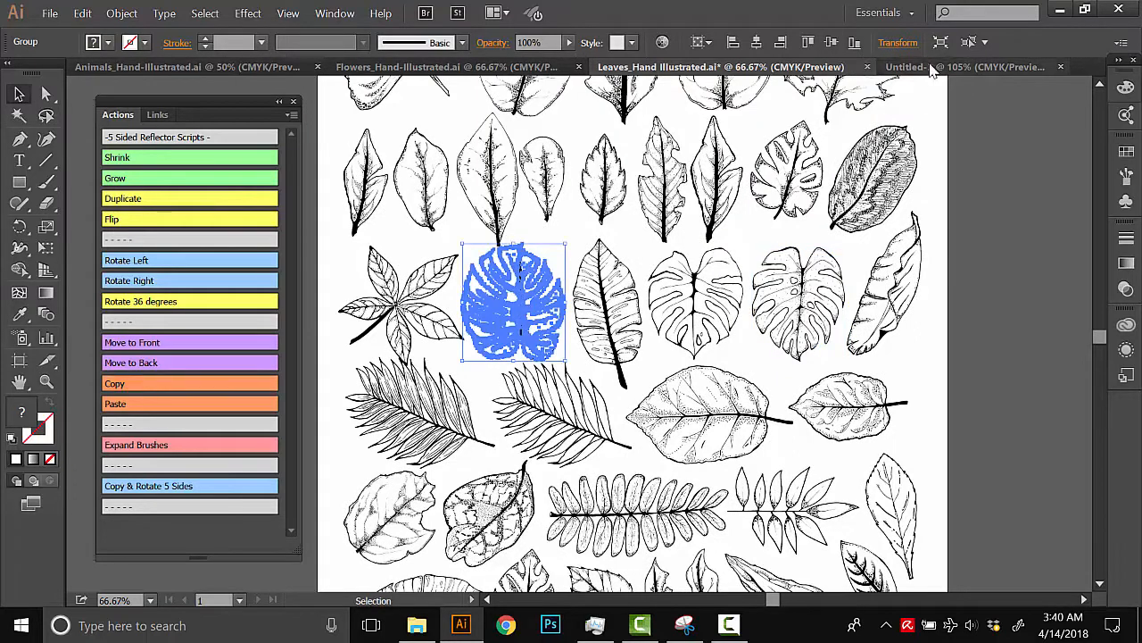
click(960, 66)
click(131, 407)
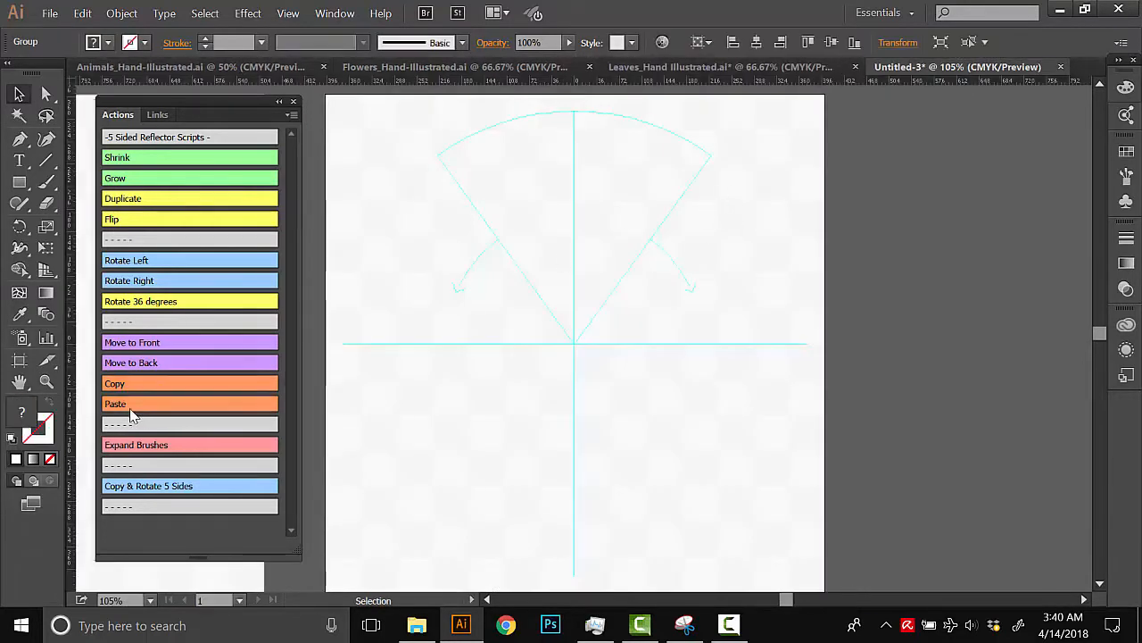
Move and rotate the monstera leaf so it slants diagonally across the wedge guide, with its tip at the upper left.
drag(626, 221, 527, 226)
drag(609, 377, 601, 247)
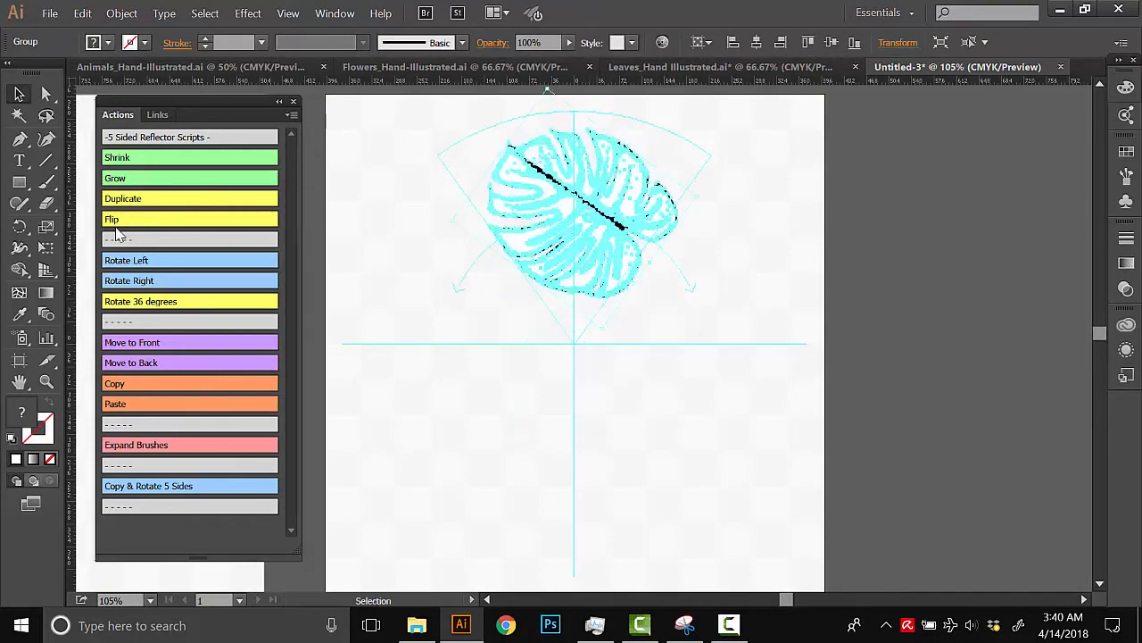
click(123, 282)
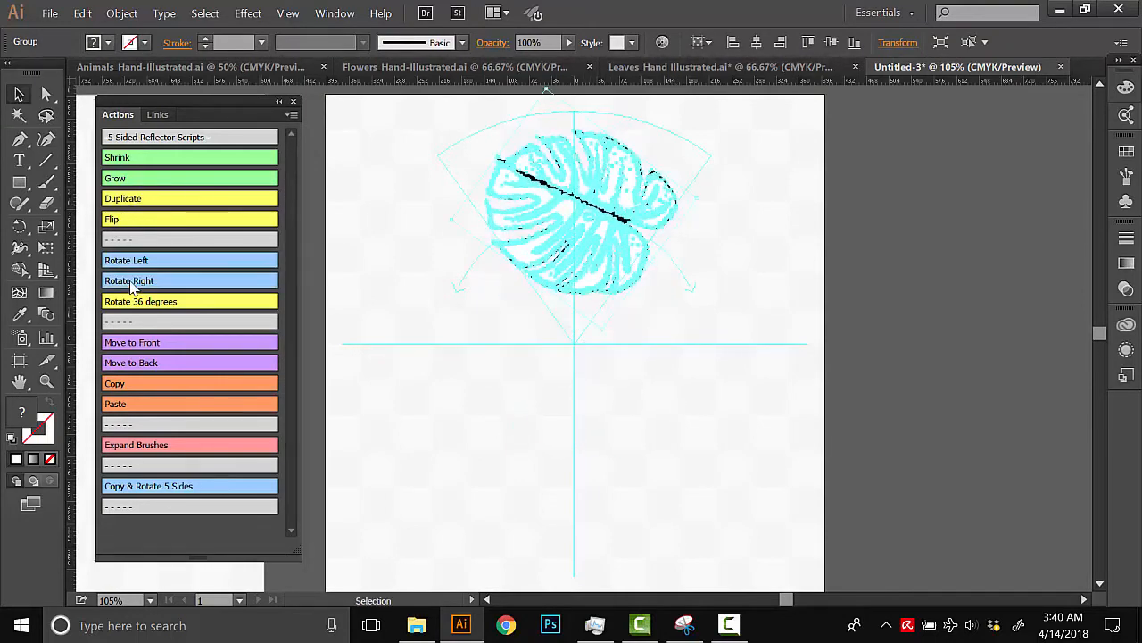
click(134, 282)
click(132, 261)
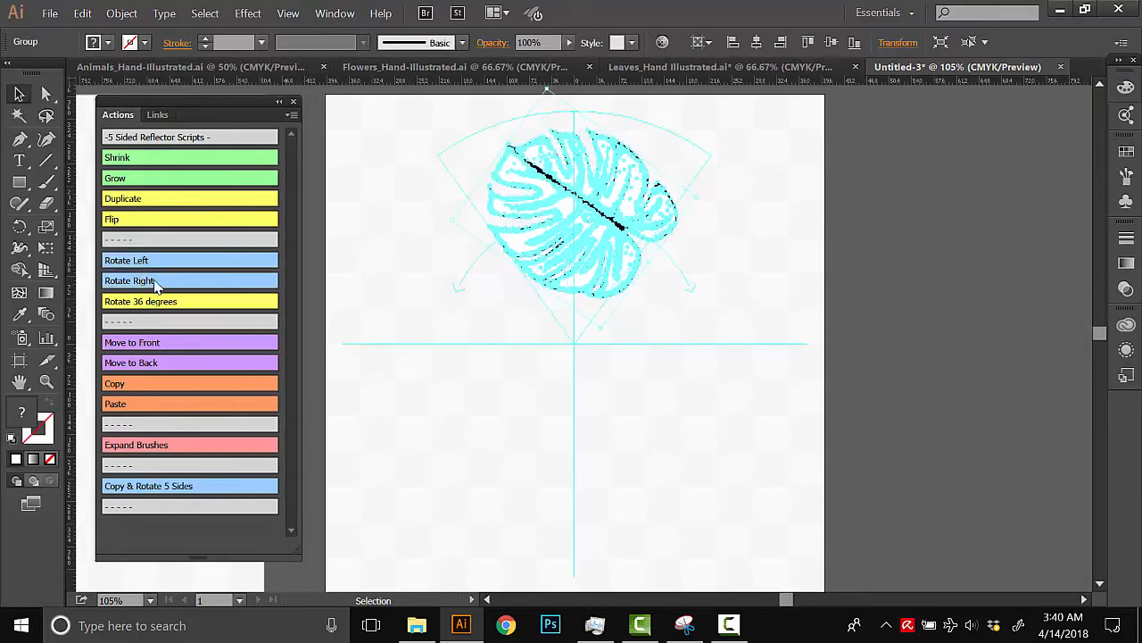
click(515, 340)
drag(604, 261, 613, 239)
drag(617, 339, 615, 337)
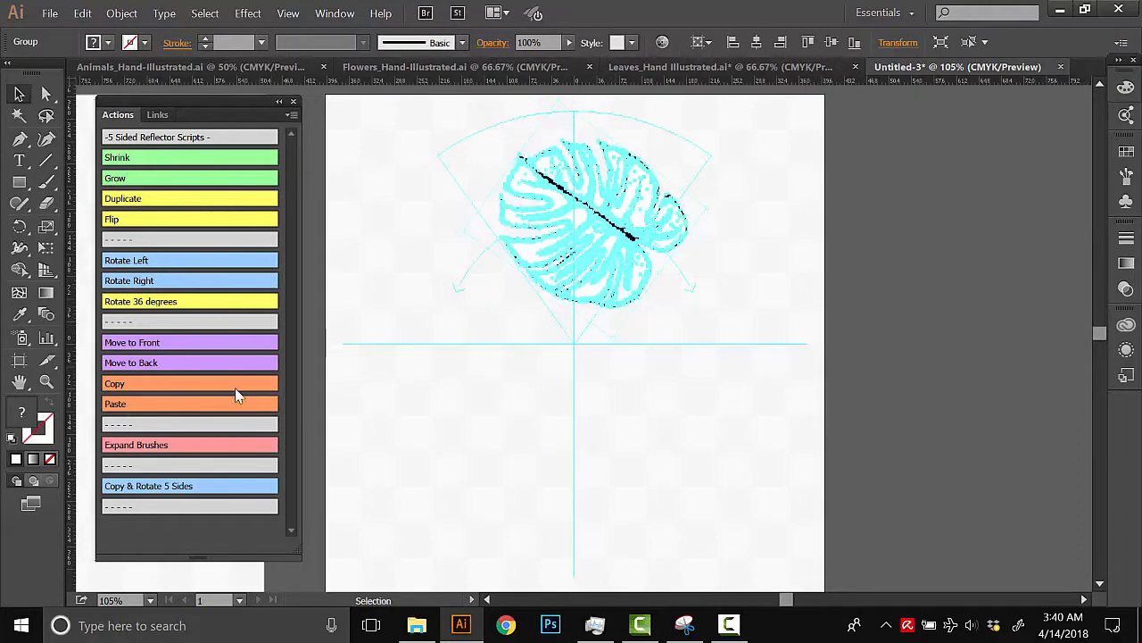
Run Copy & Rotate 5 Sides on the single leaf, check the ring on the output artboard and return to the drawing artboard.
click(464, 416)
click(164, 489)
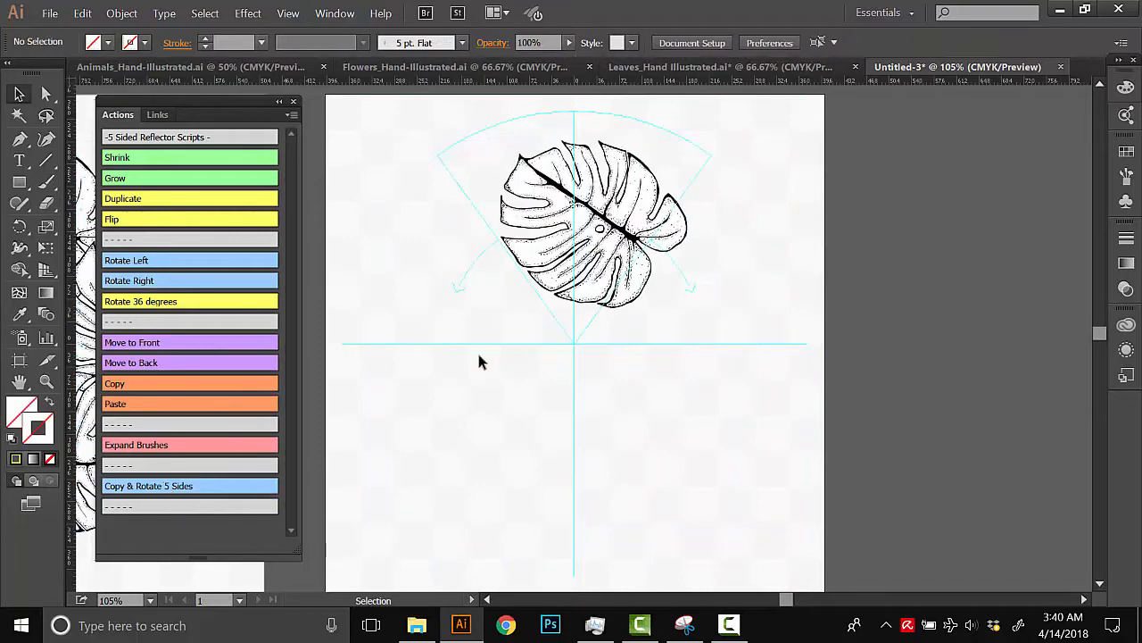
drag(451, 343, 746, 259)
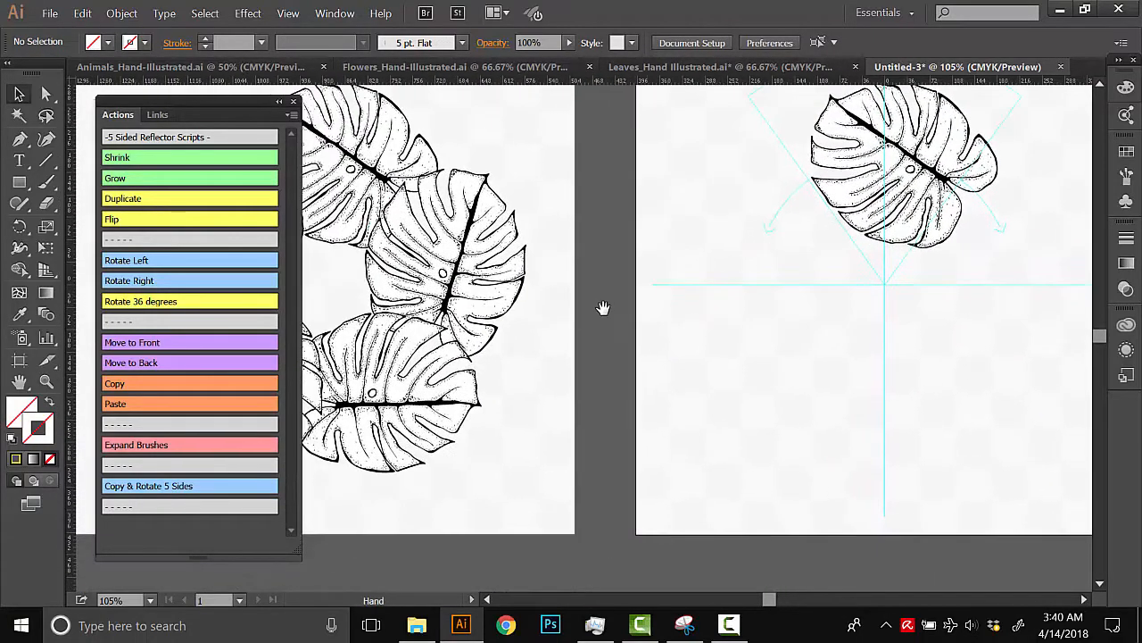
drag(604, 309, 706, 283)
drag(644, 310, 774, 339)
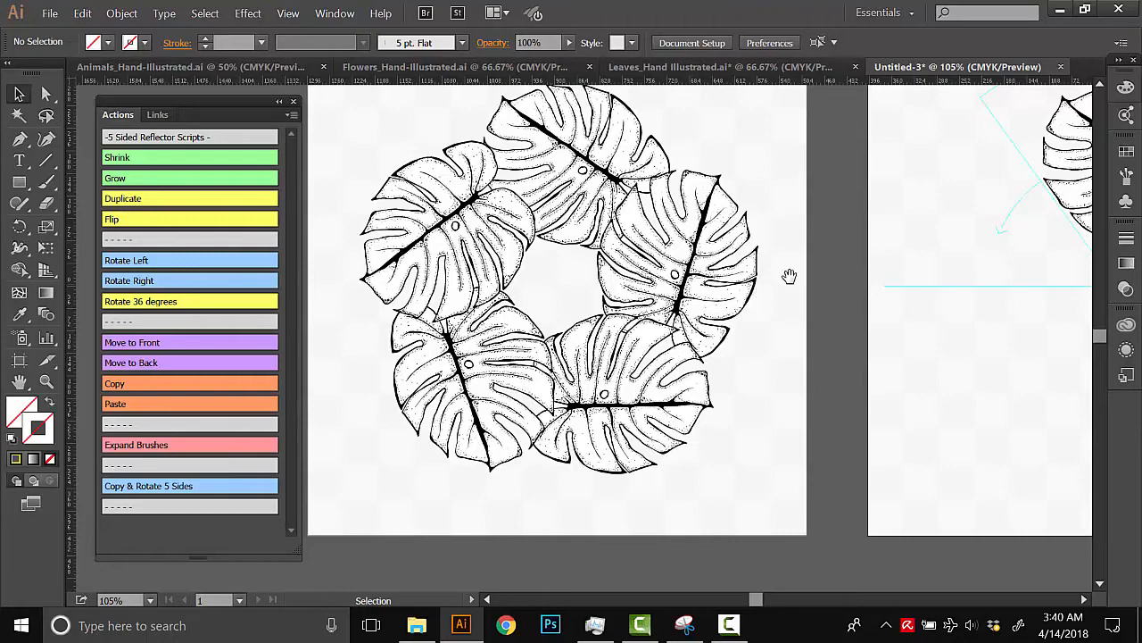
drag(810, 320, 693, 348)
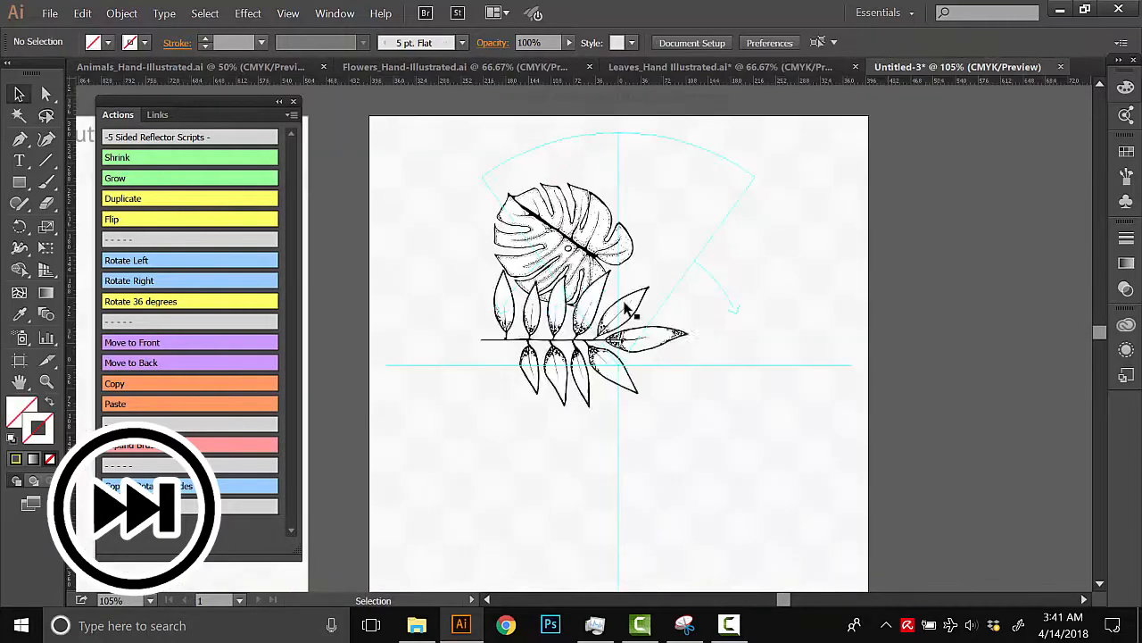
Place the leafy sprig behind the monstera at the wedge's arc and the striped pointed leaf along its right edge.
drag(655, 146, 741, 273)
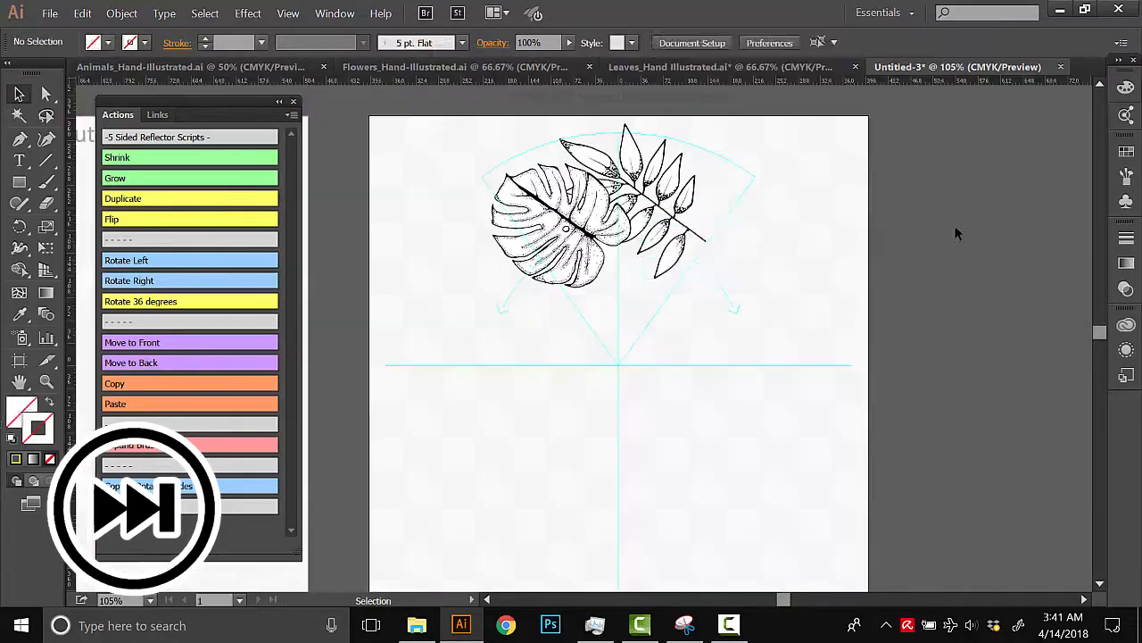
key(ctrl+v)
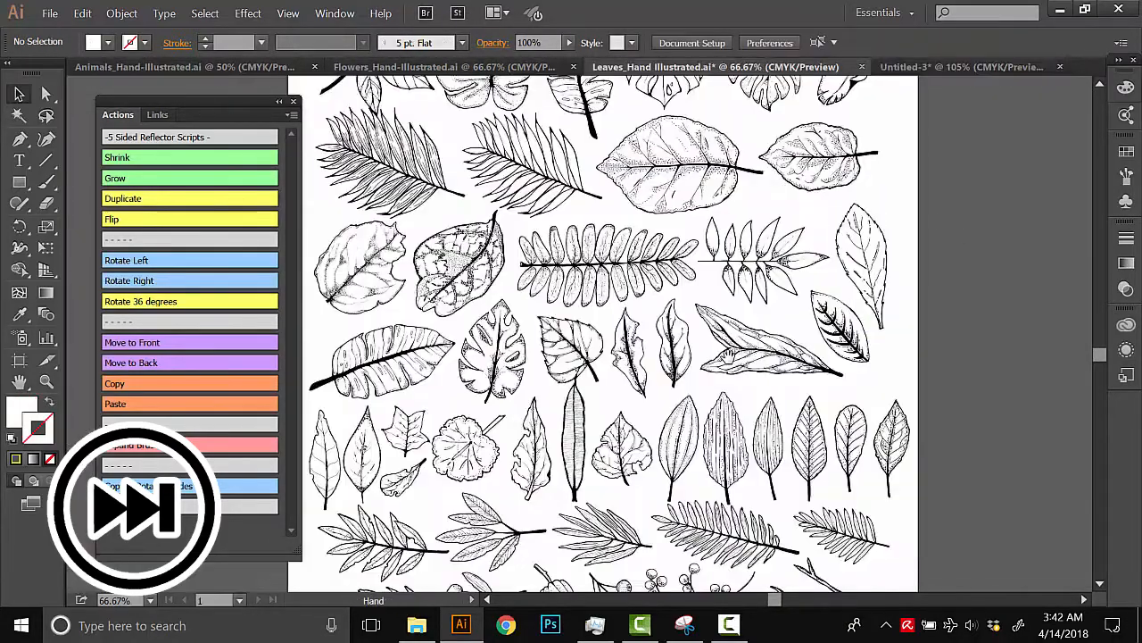
click(617, 331)
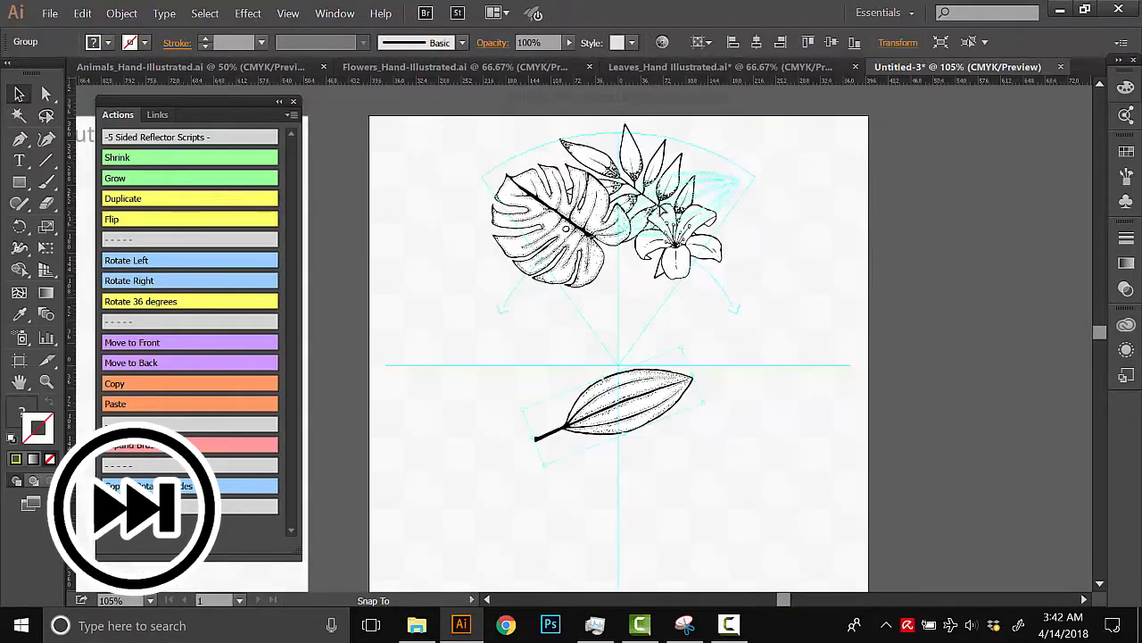
drag(607, 408, 687, 198)
Swap the lily for a five-petal flower at the wedge's centre and place a small star-shaped flower near the arc.
click(678, 250)
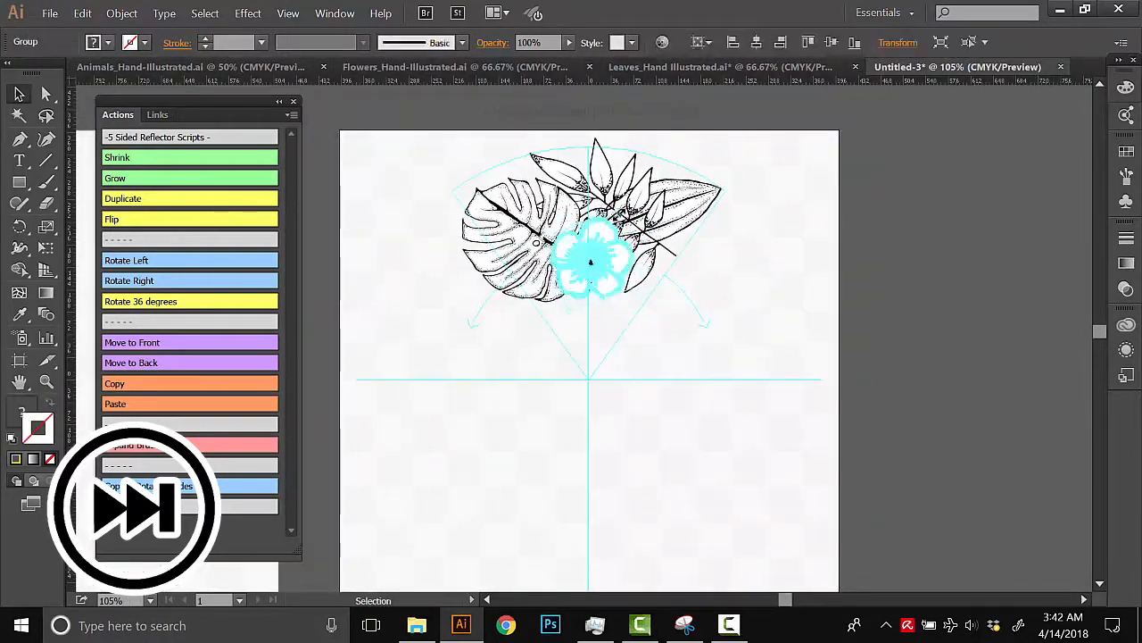
click(660, 255)
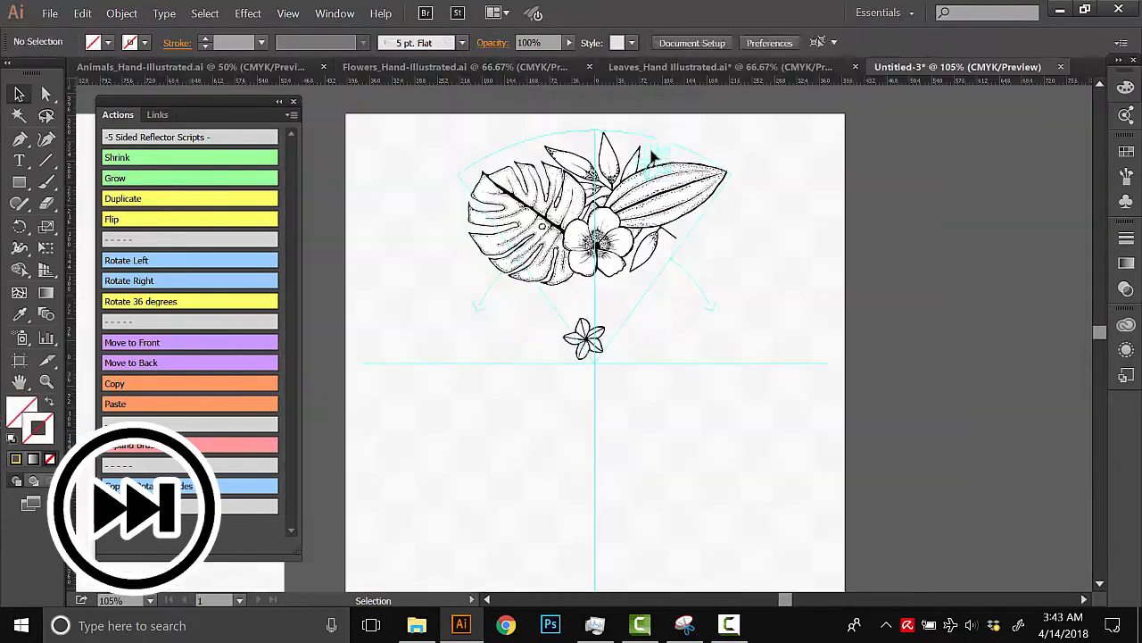
drag(584, 338, 582, 148)
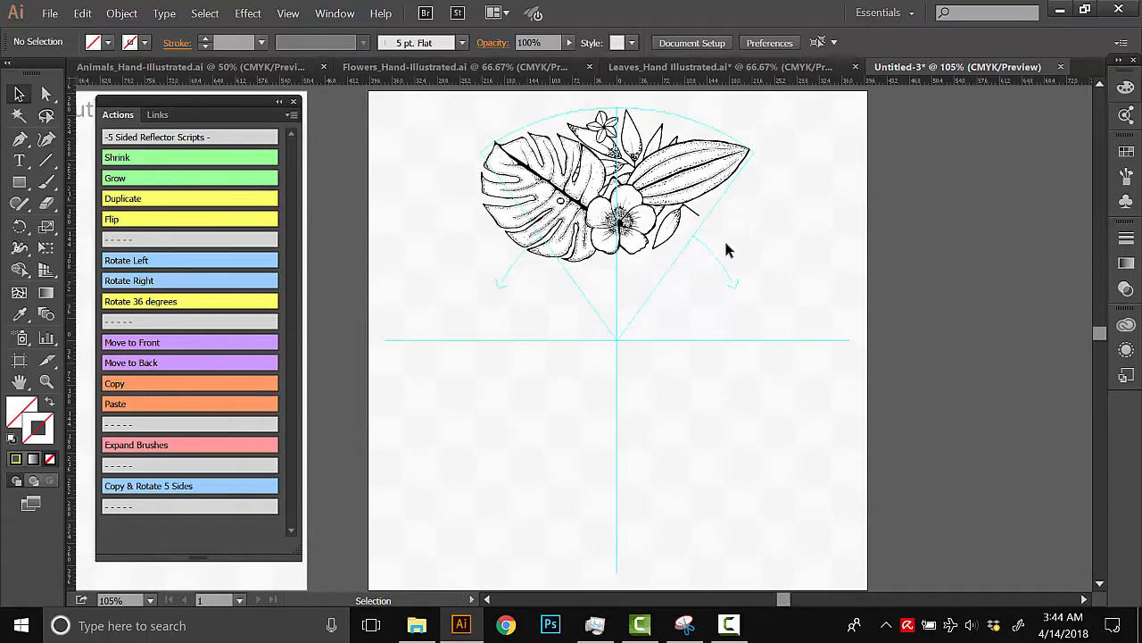
Run Copy & Rotate 5 Sides on the leaf and flower arrangement and bring the resulting wreath on the output artboard into view.
click(150, 489)
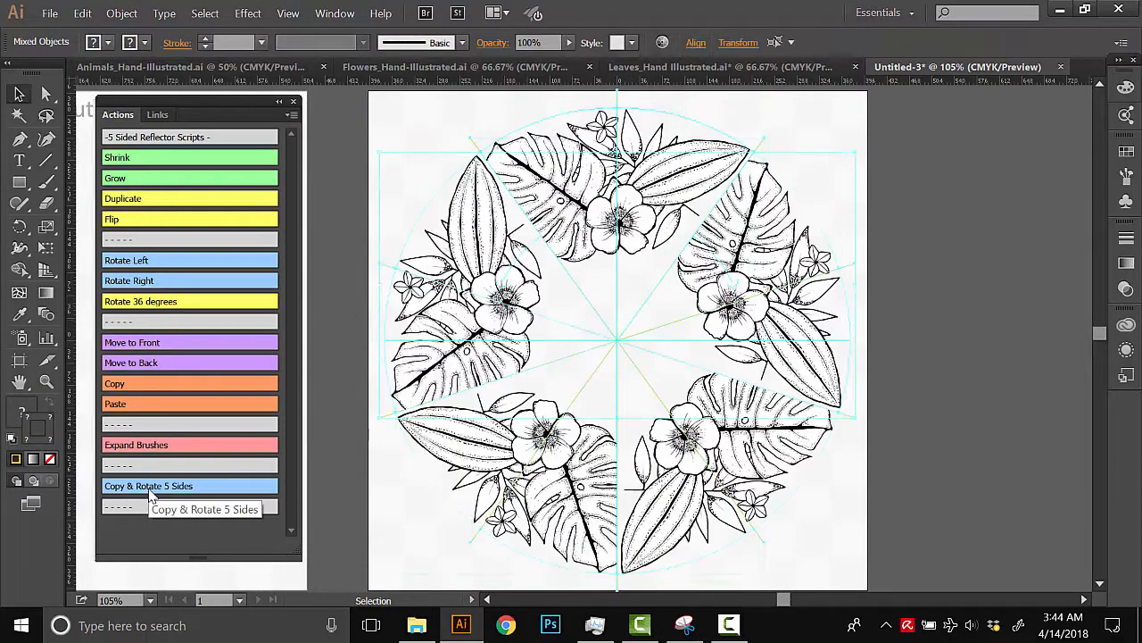
key(ctrl+z)
key(ctrl+z)
key(ctrl+z)
key(ctrl+z)
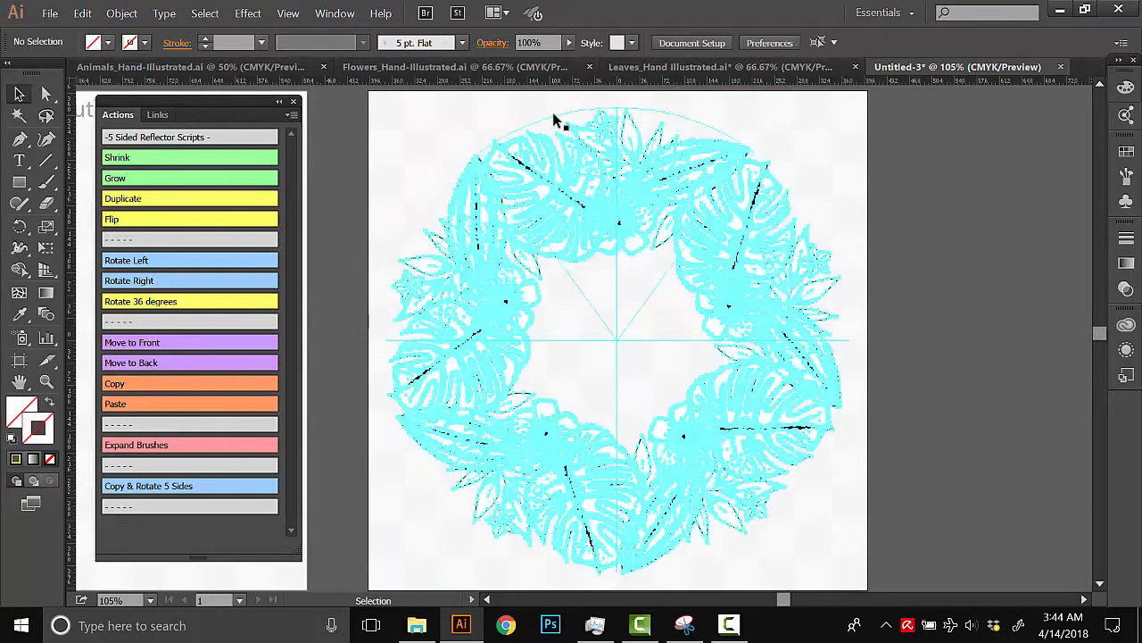
key(ctrl+z)
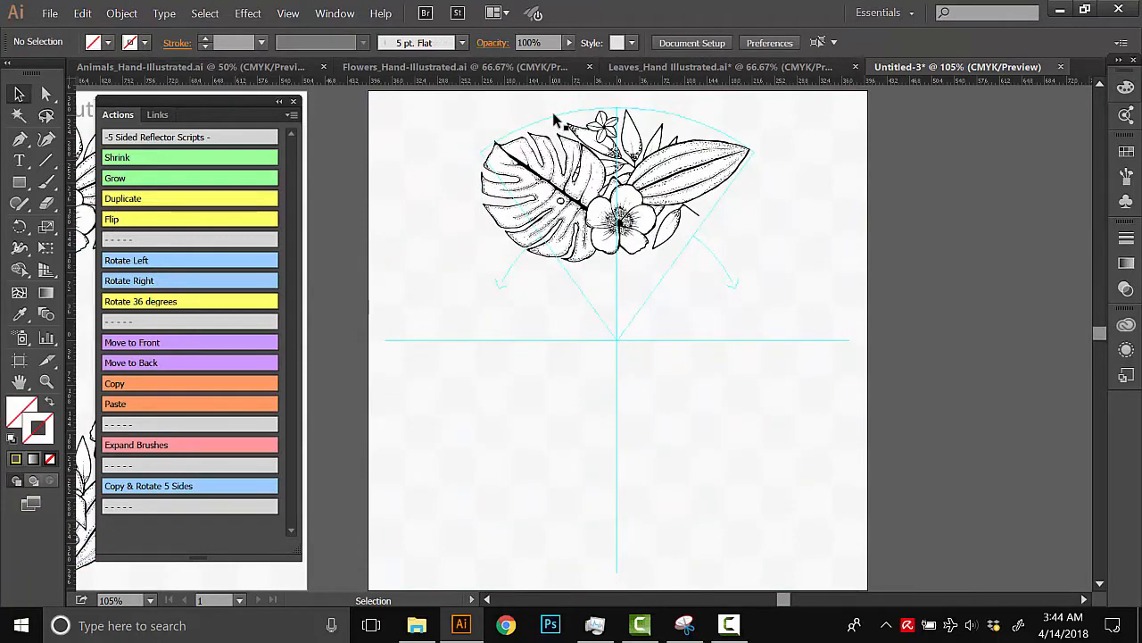
drag(433, 347, 666, 339)
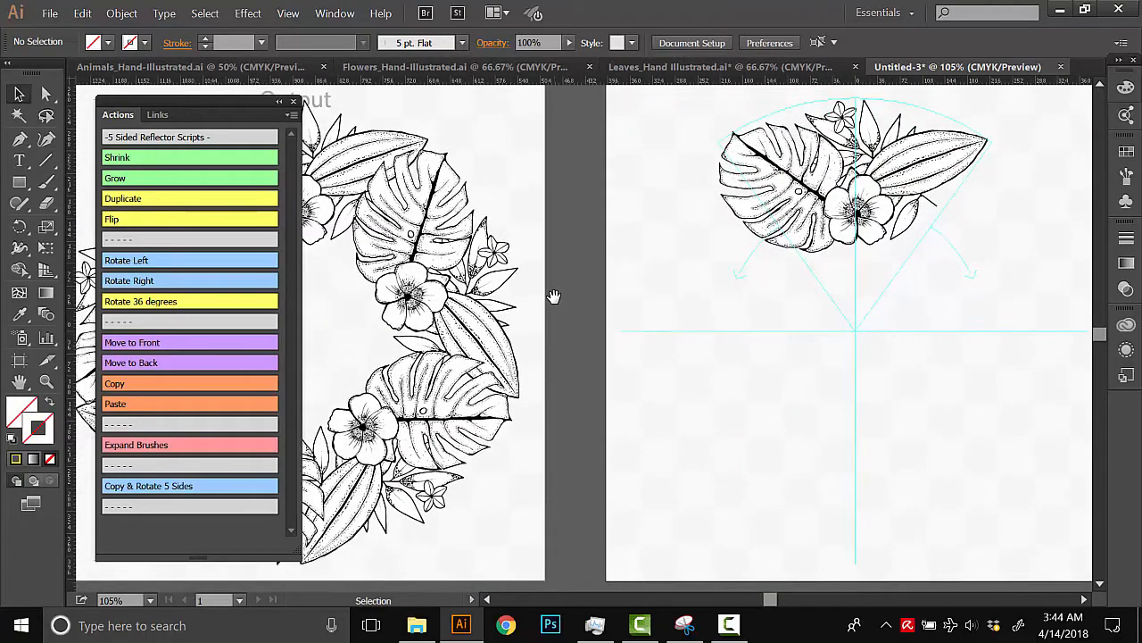
drag(553, 296, 685, 332)
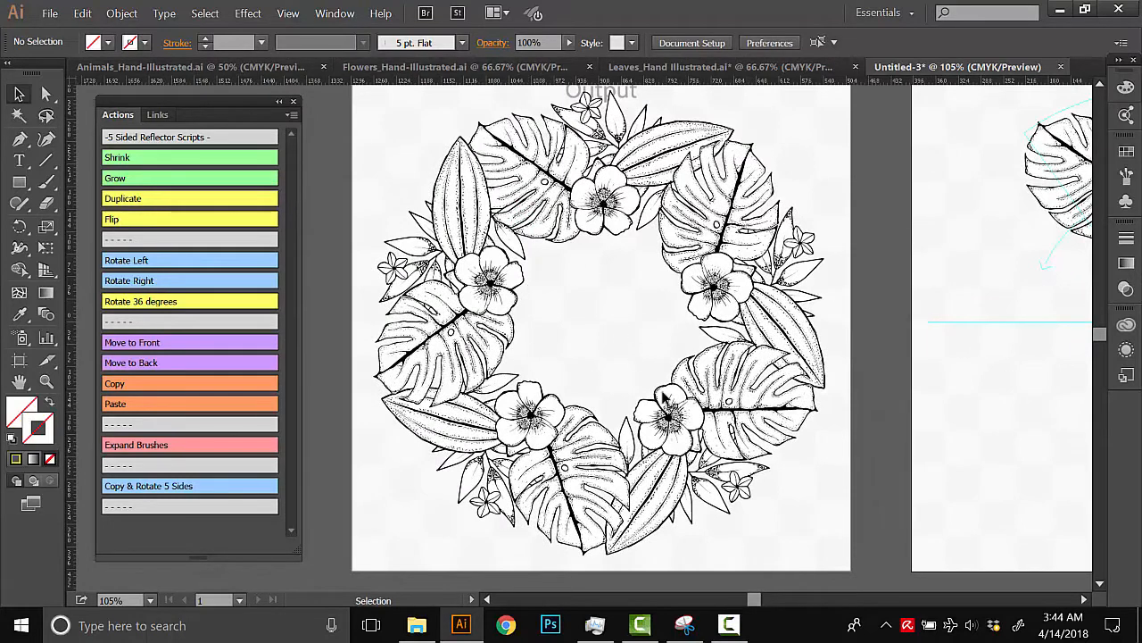
Switch to the Animals_Hand-Illustrated.ai document and copy the large parrot bust.
click(138, 68)
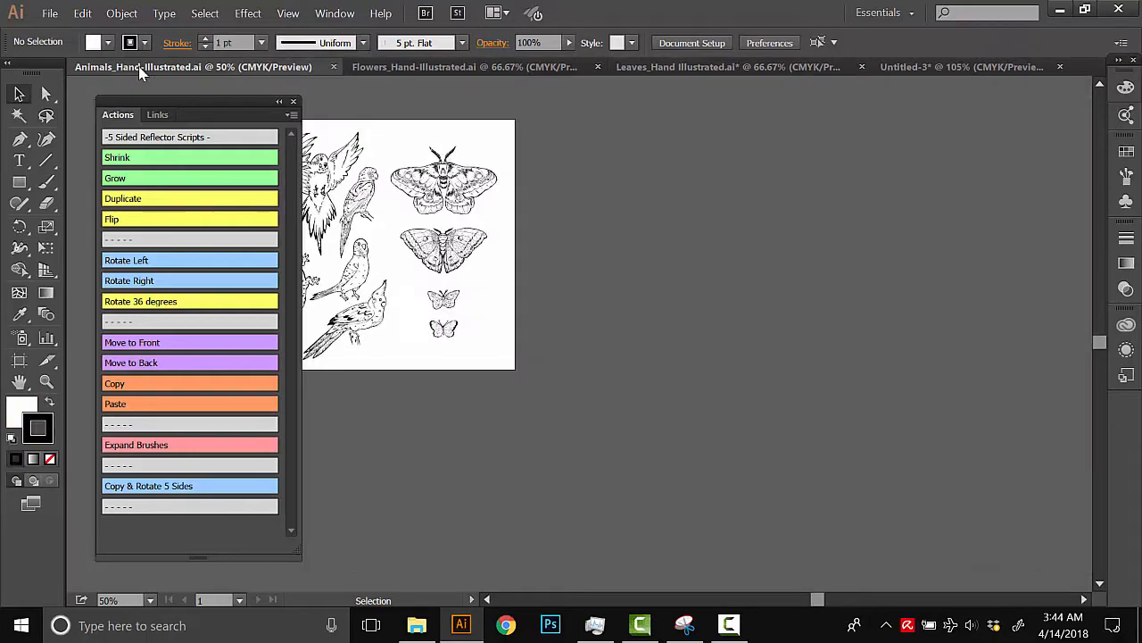
click(46, 382)
click(454, 289)
click(496, 314)
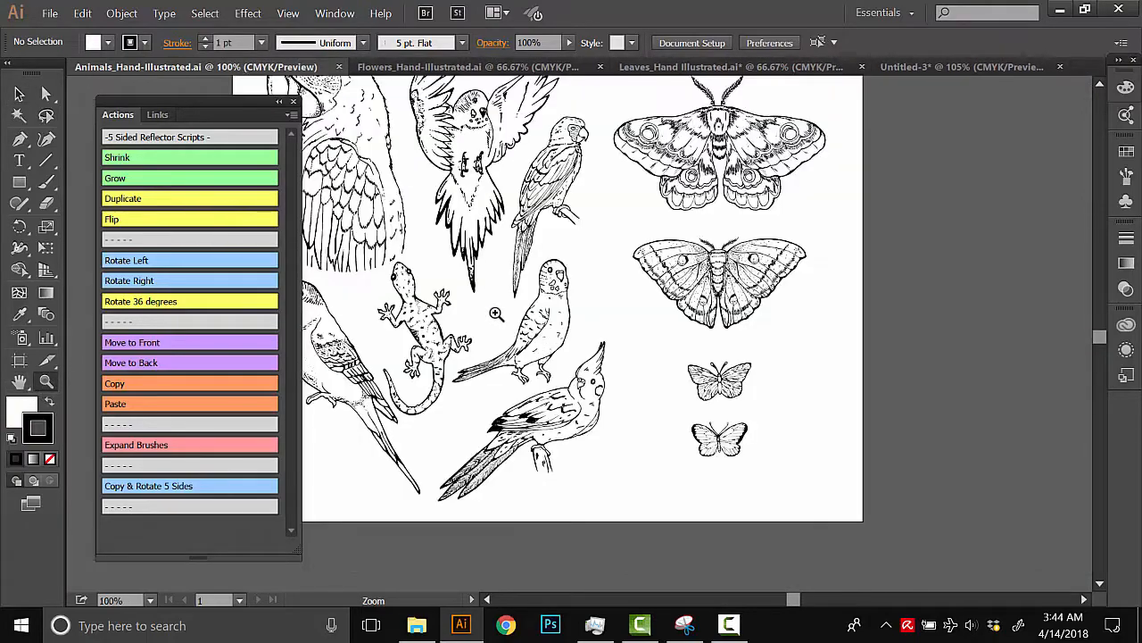
click(496, 314)
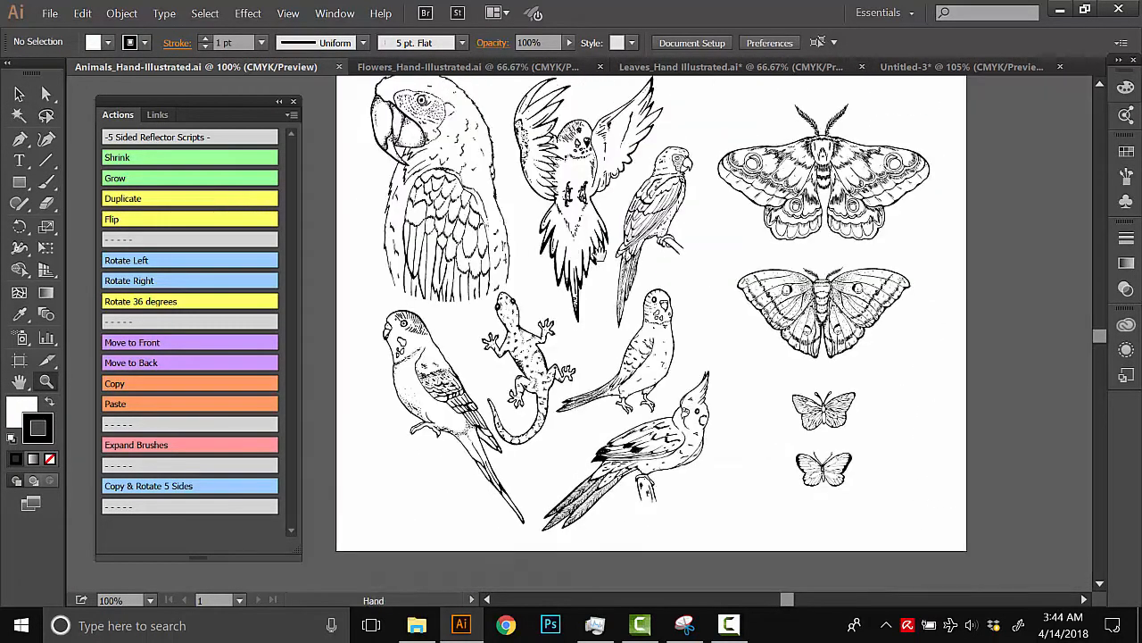
drag(605, 252, 585, 236)
click(20, 95)
drag(514, 227, 526, 285)
click(409, 150)
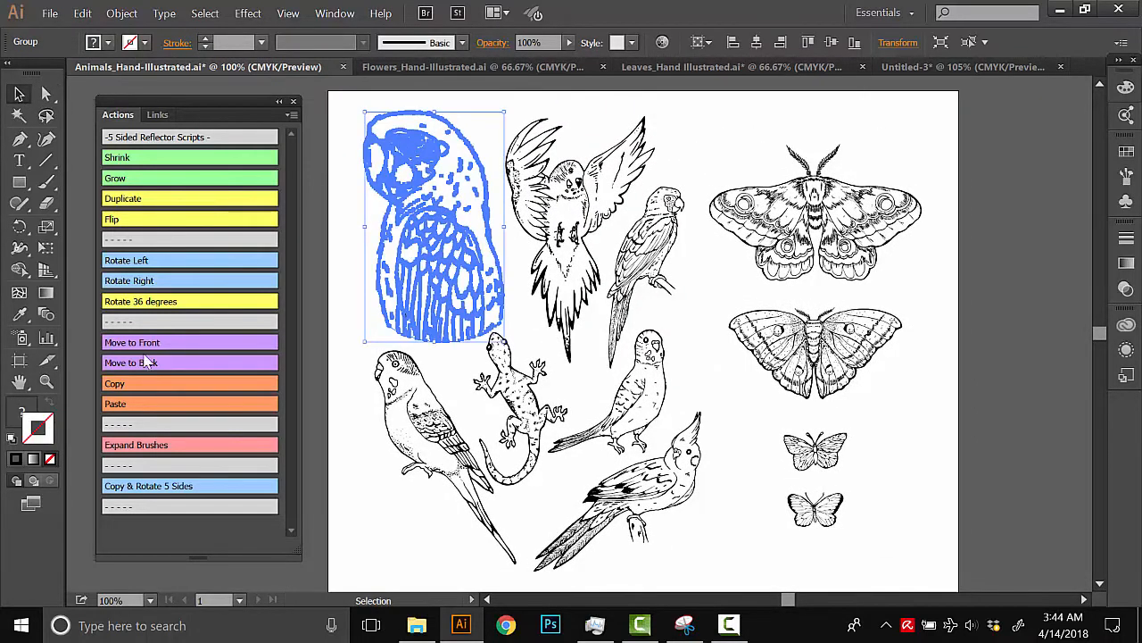
click(125, 384)
Paste the parrot into the centre of the wreath on the Untitled-3 output artboard and send it behind the leaves and flowers.
click(937, 67)
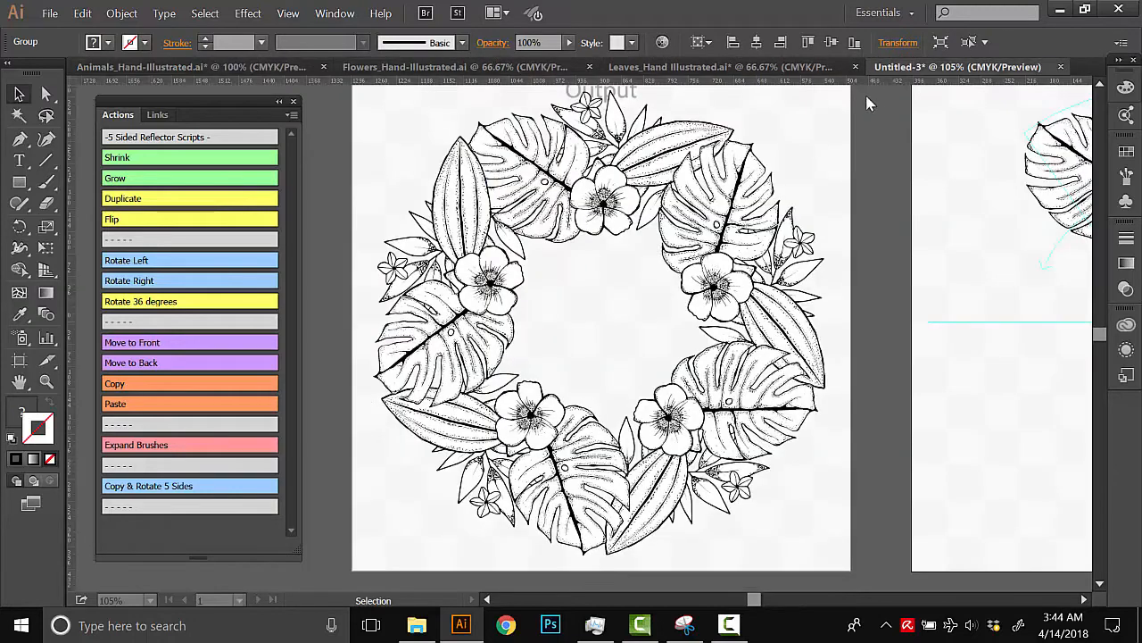
drag(608, 316, 569, 285)
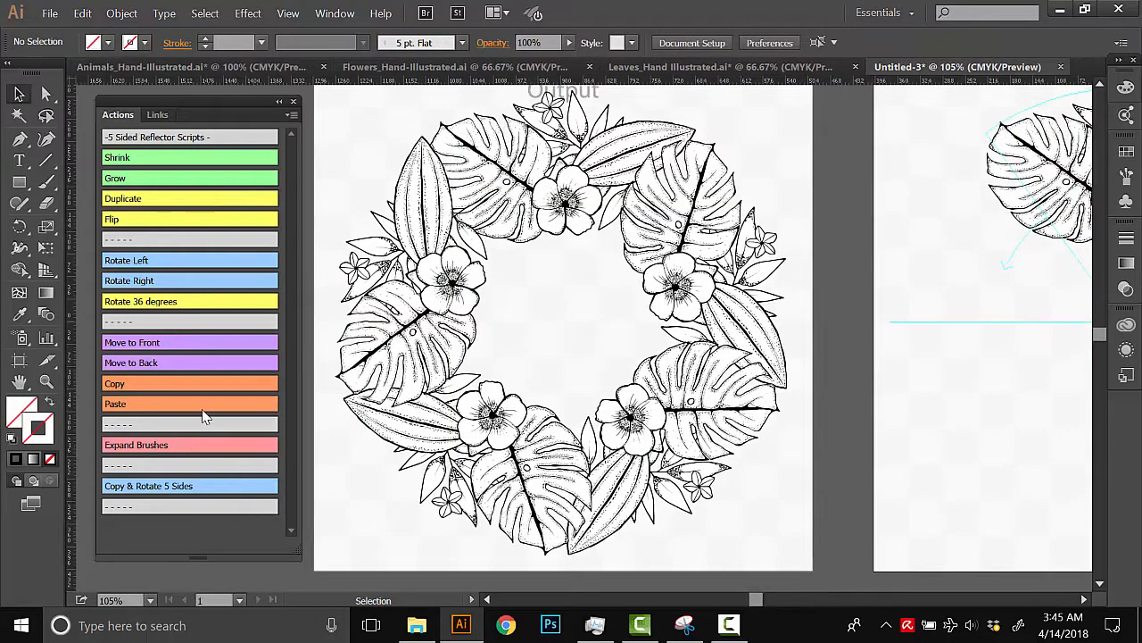
click(140, 407)
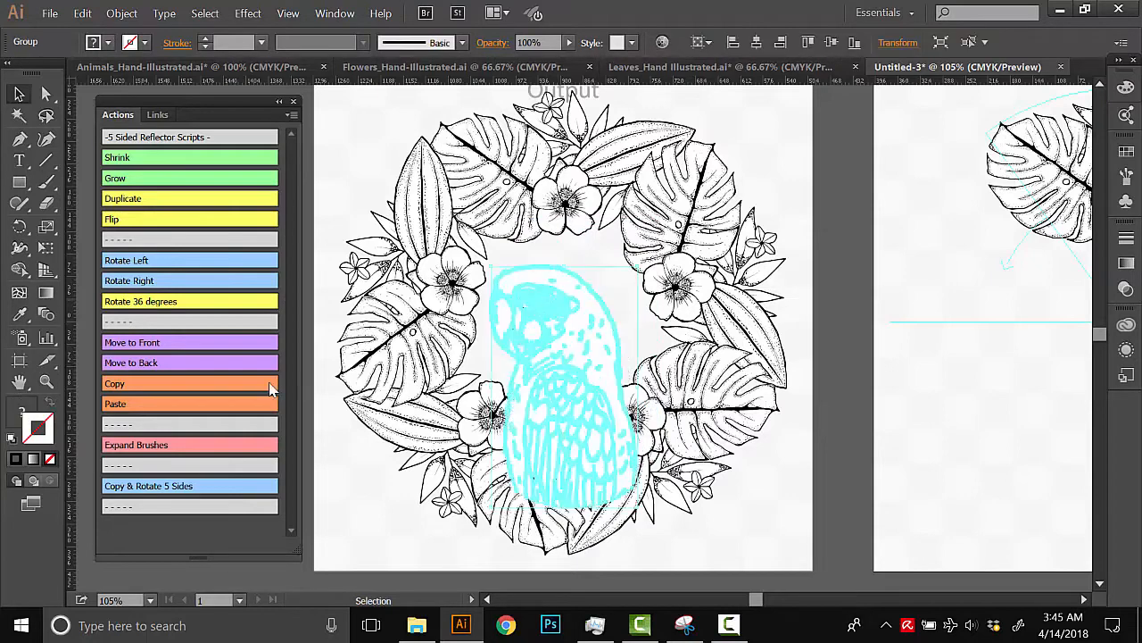
click(123, 364)
click(793, 289)
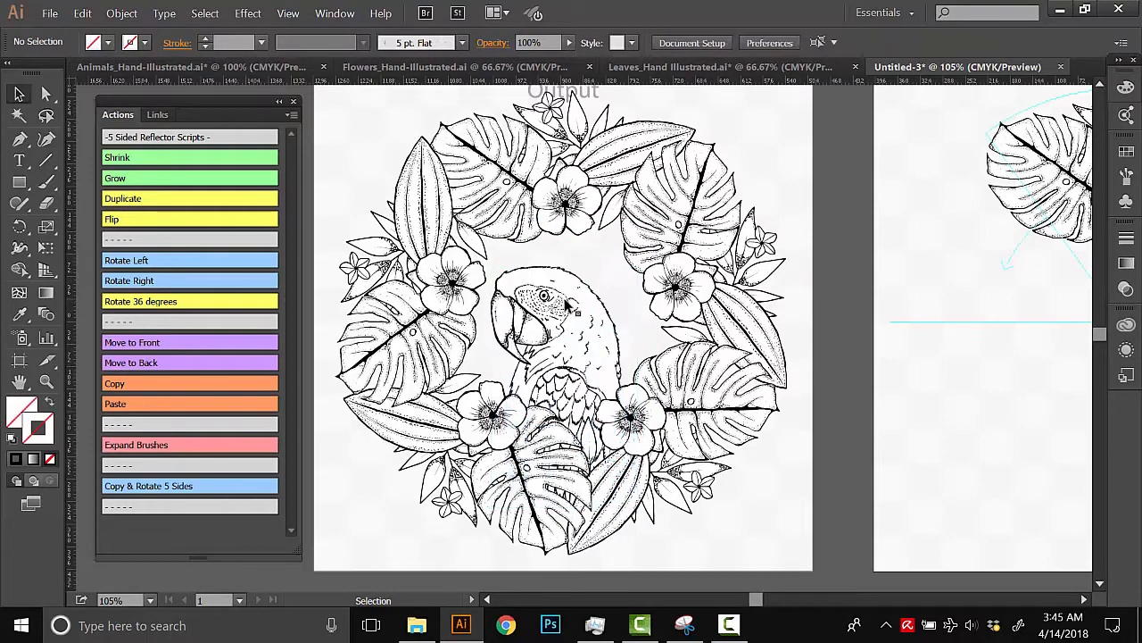
Tilt the parrot slightly clockwise within the wreath's opening and enlarge it with the Grow action.
click(578, 261)
drag(573, 254, 581, 255)
click(855, 201)
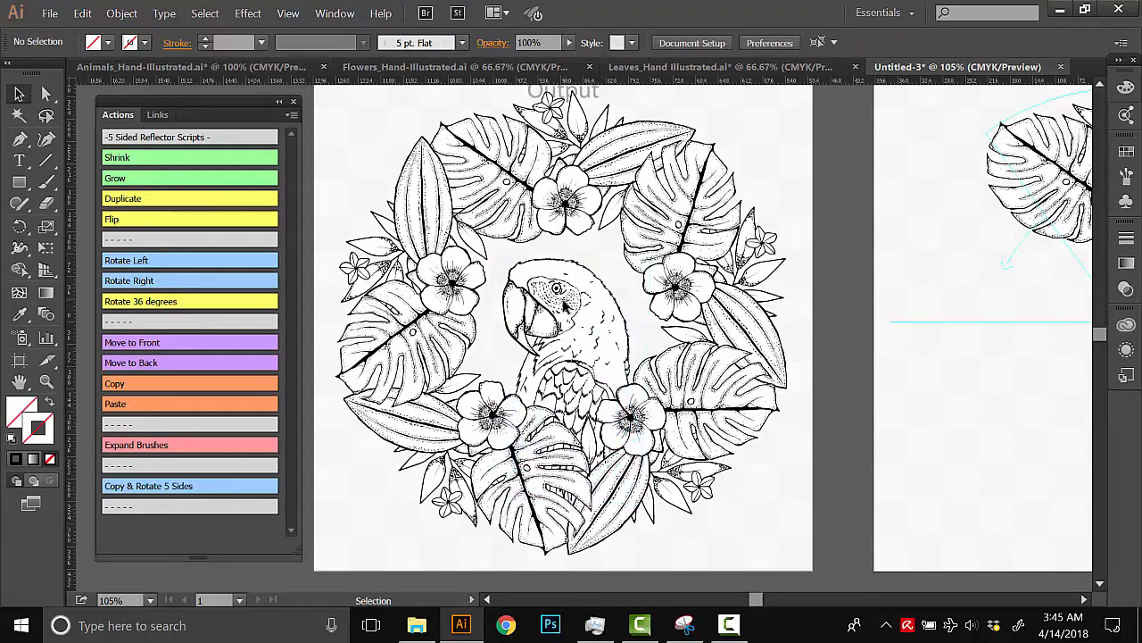
click(564, 305)
click(132, 177)
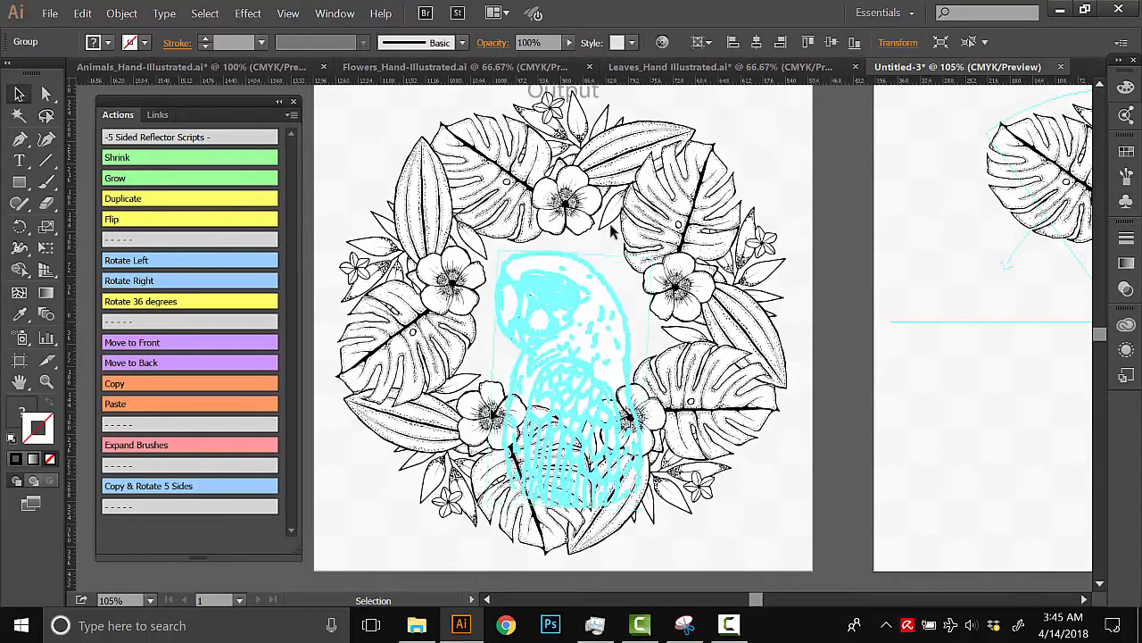
click(820, 305)
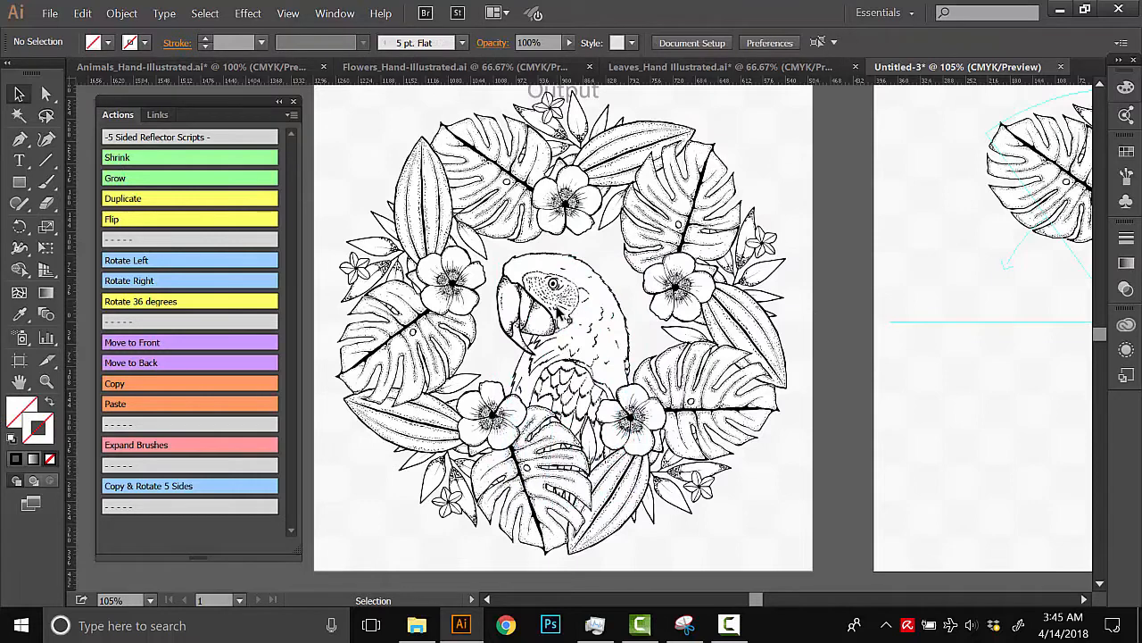
click(573, 317)
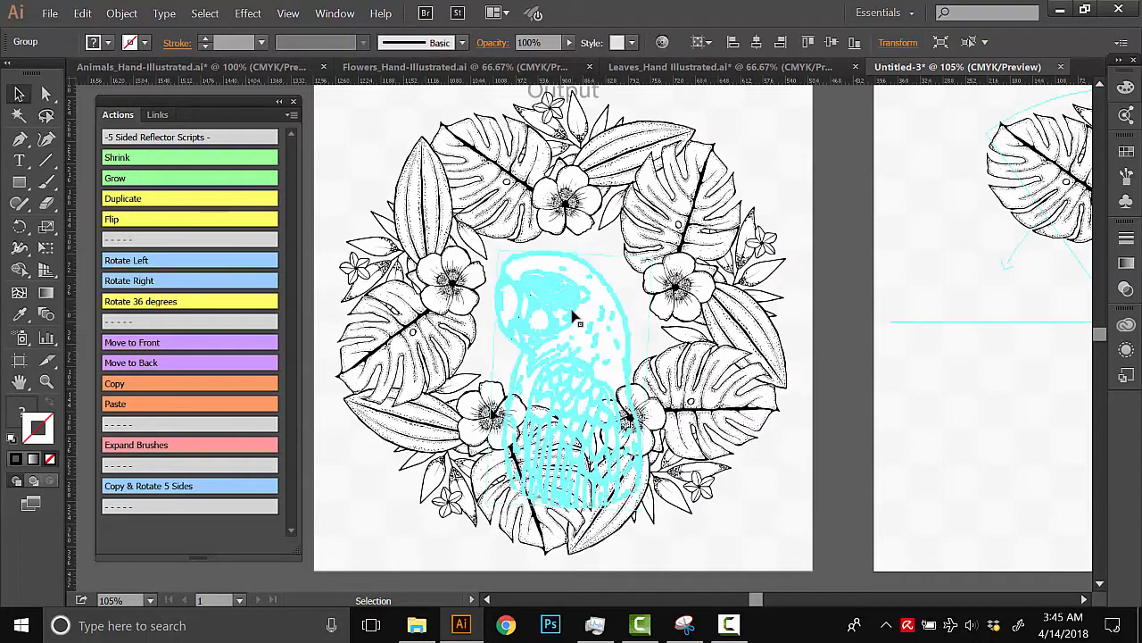
click(854, 281)
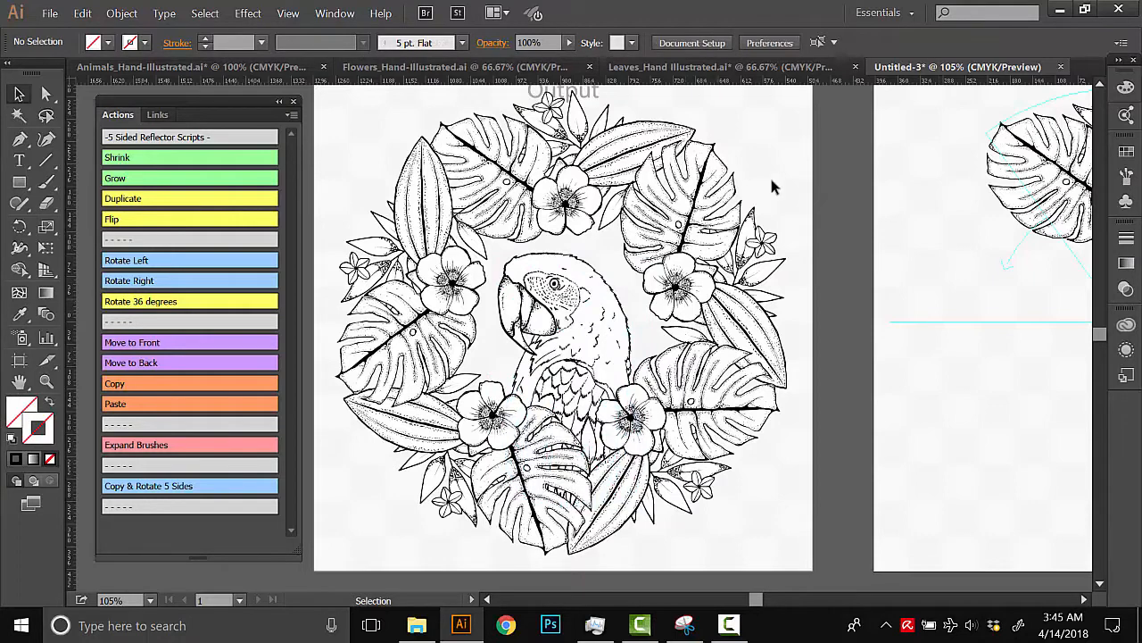
Copy the wreath together with the parrot and create a new 1000 × 1000 px document.
click(393, 425)
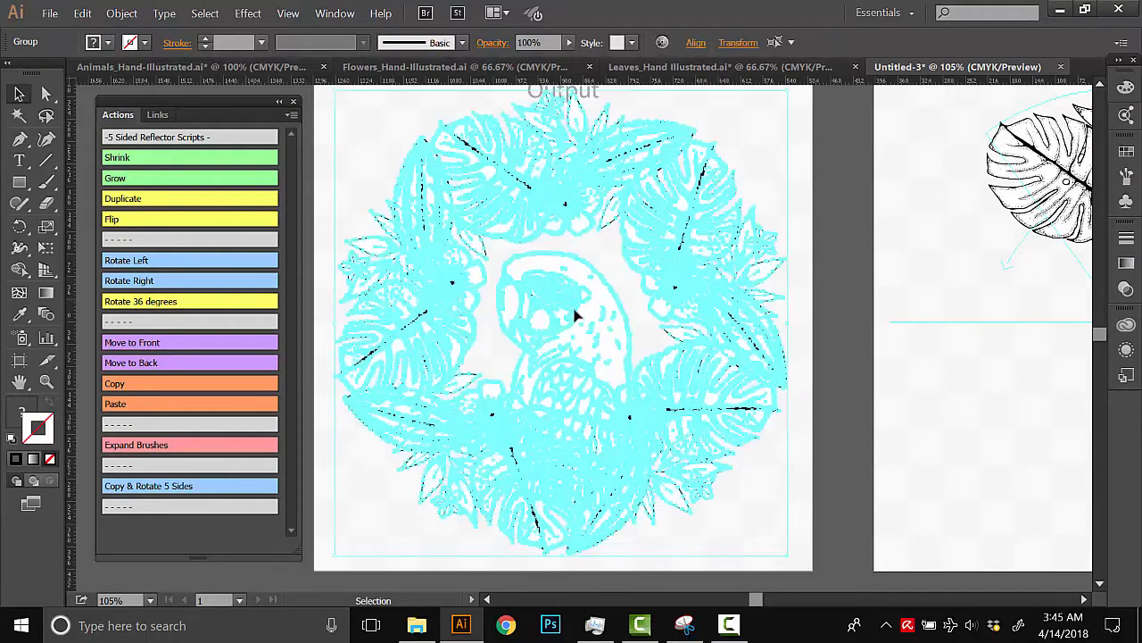
click(121, 386)
click(50, 12)
click(55, 33)
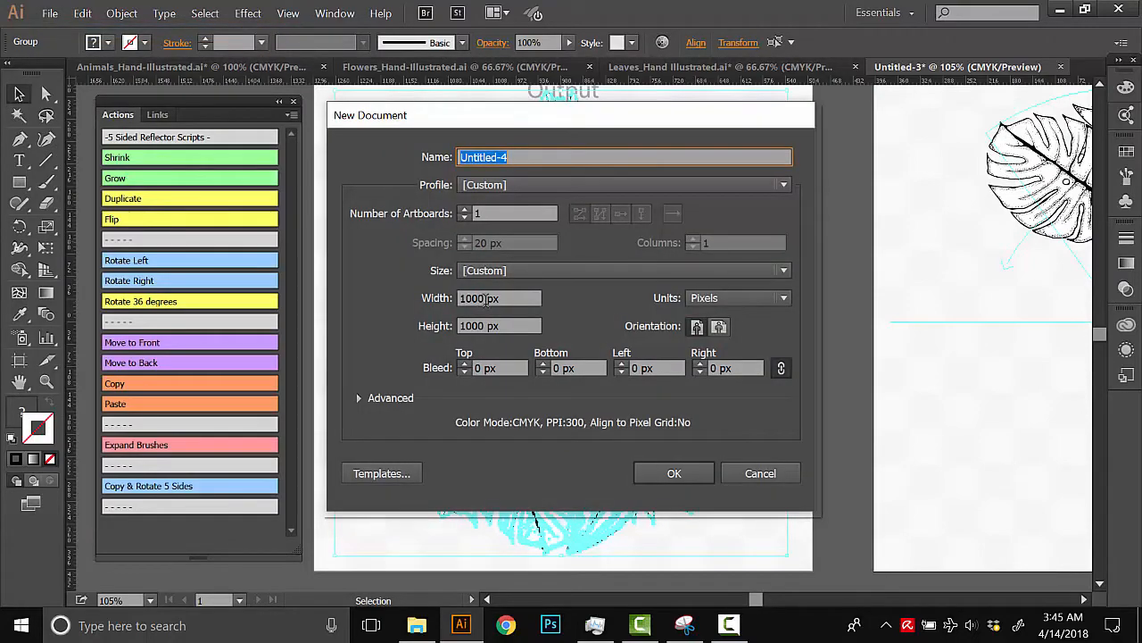
click(674, 473)
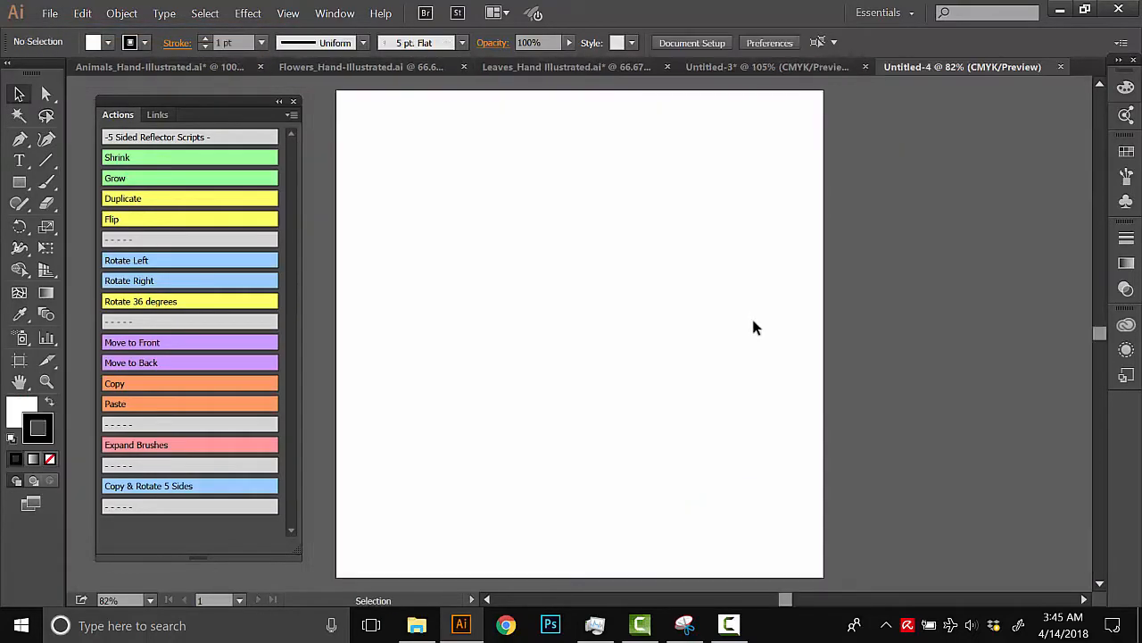
Paste the parrot mandala into the new document and scale it up from its centre until it nearly fills the artboard.
key(a)
key(ctrl+v)
drag(757, 152, 808, 108)
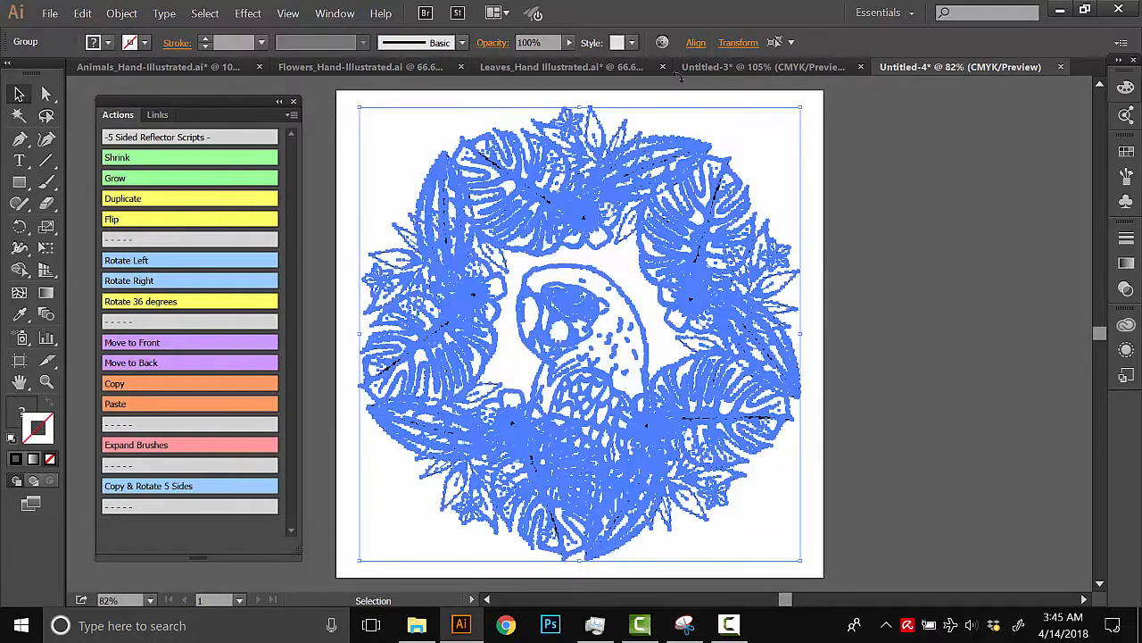
click(885, 288)
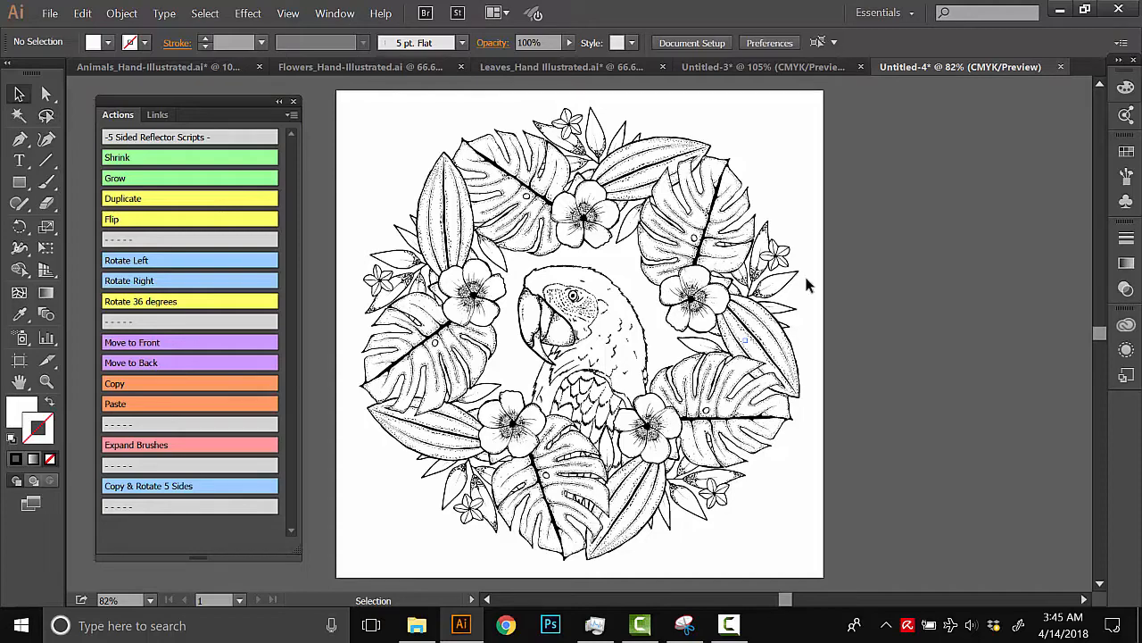
scroll(857, 267, down, 1)
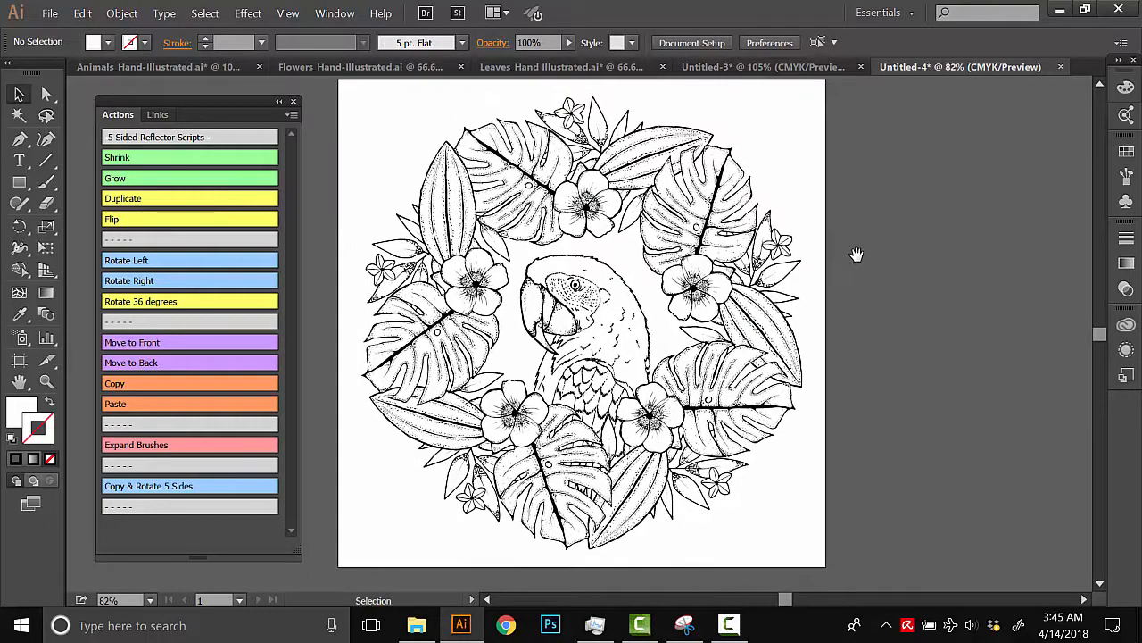
Preview the mandala as a transparent PNG-24 web export at 2500 × 2500 px, inspect the leaf and parrot linework, and close without saving.
click(47, 16)
click(94, 221)
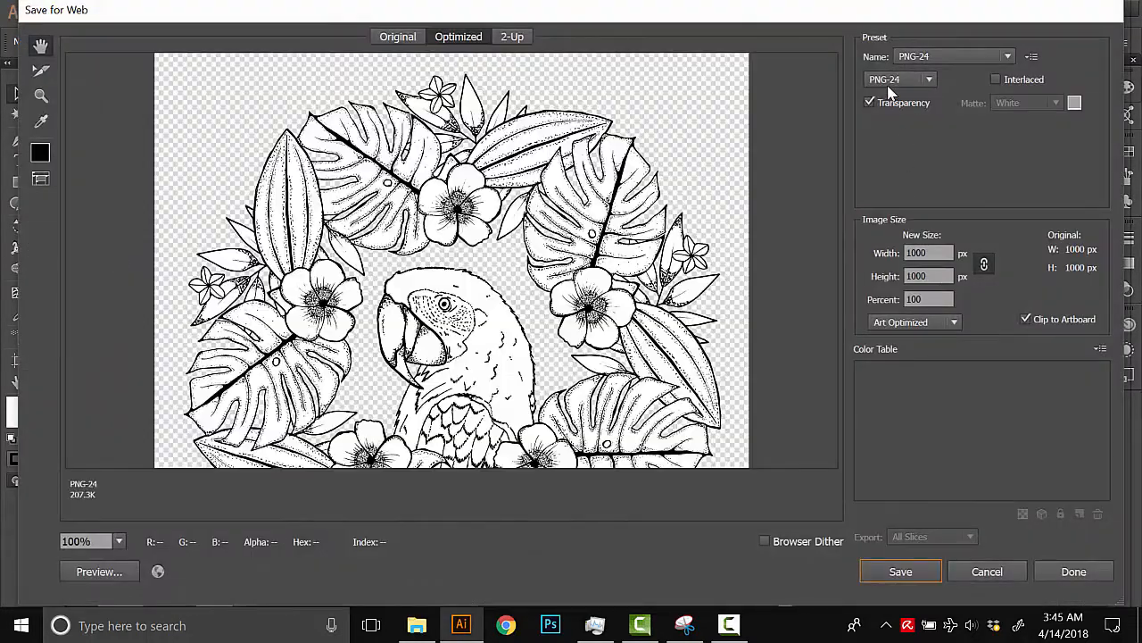
click(941, 254)
text(2500)
click(930, 275)
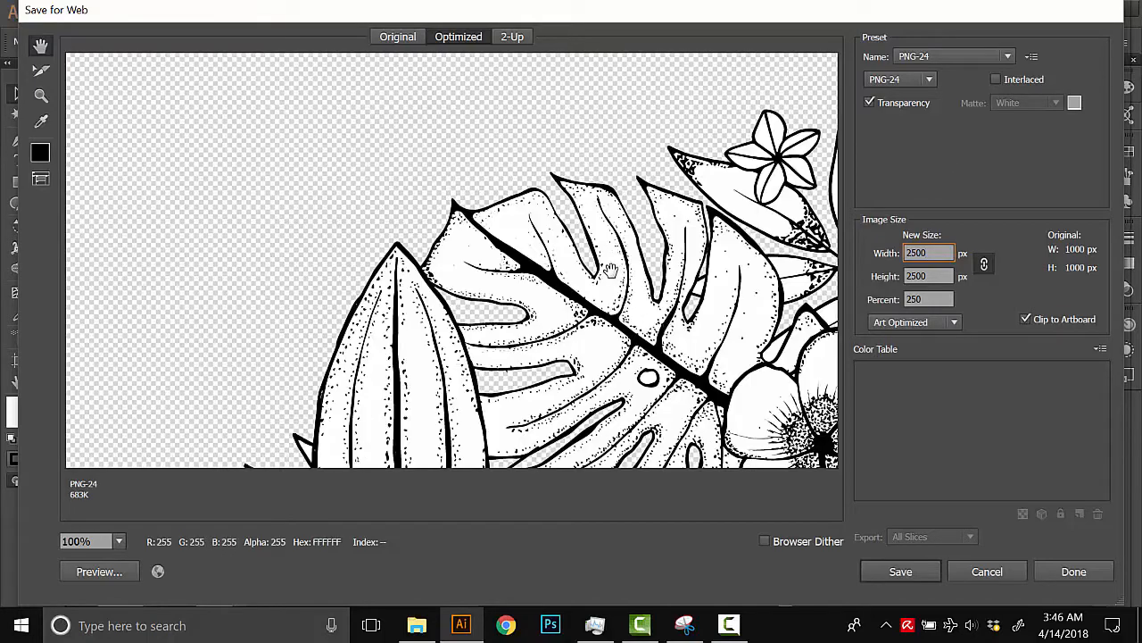
drag(706, 335, 434, 166)
drag(664, 226, 644, 81)
drag(592, 332, 580, 223)
drag(616, 284, 599, 217)
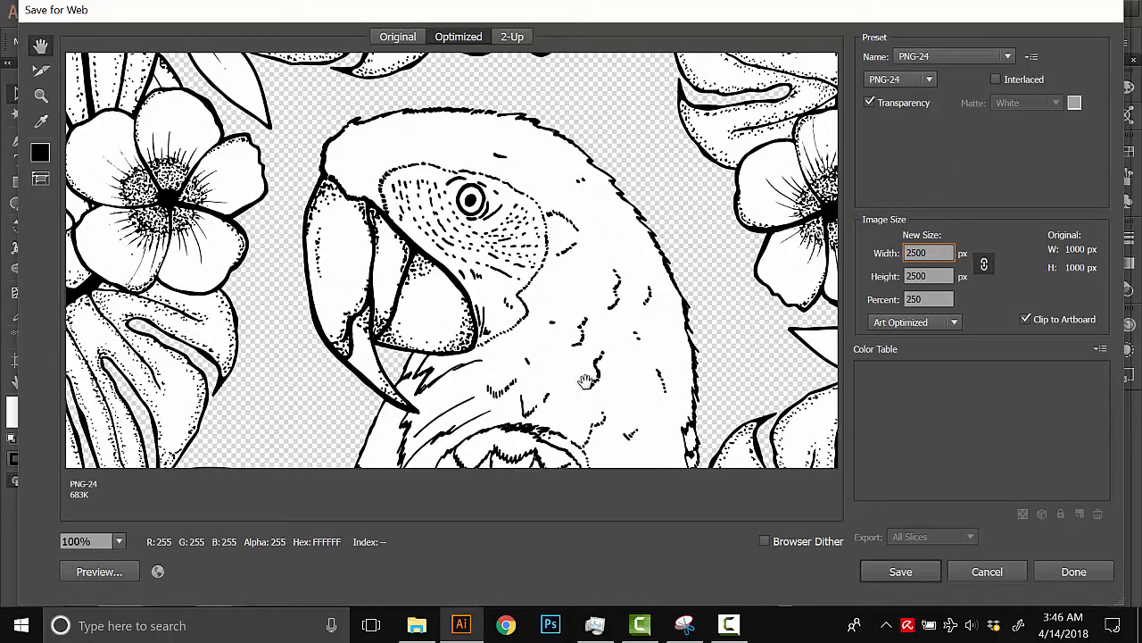
drag(554, 344, 526, 265)
drag(561, 341, 560, 286)
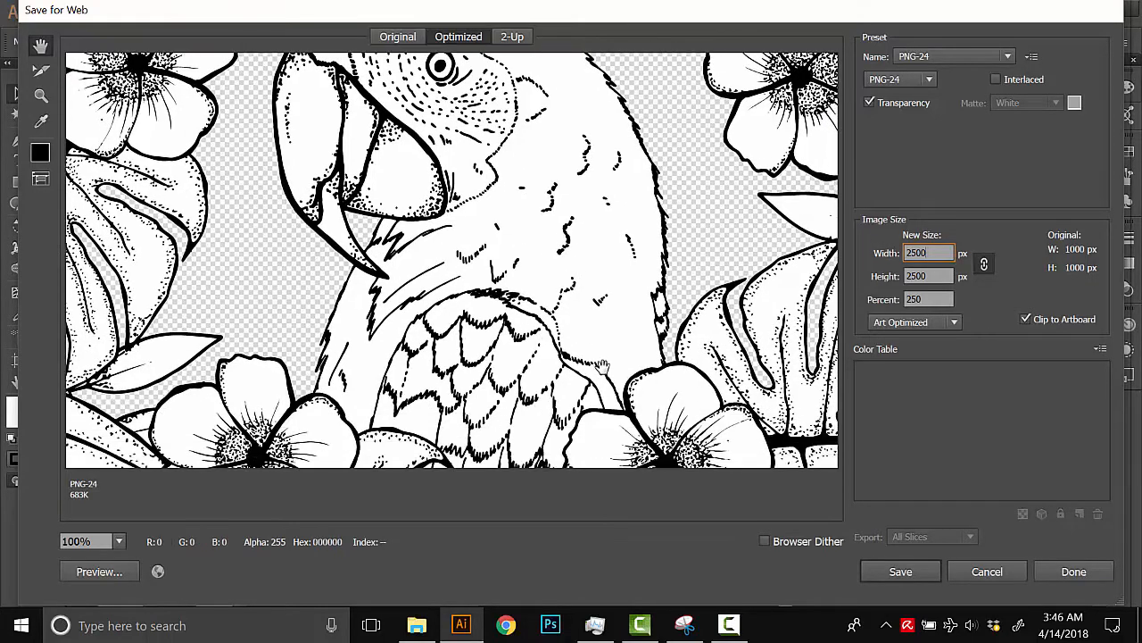
click(987, 571)
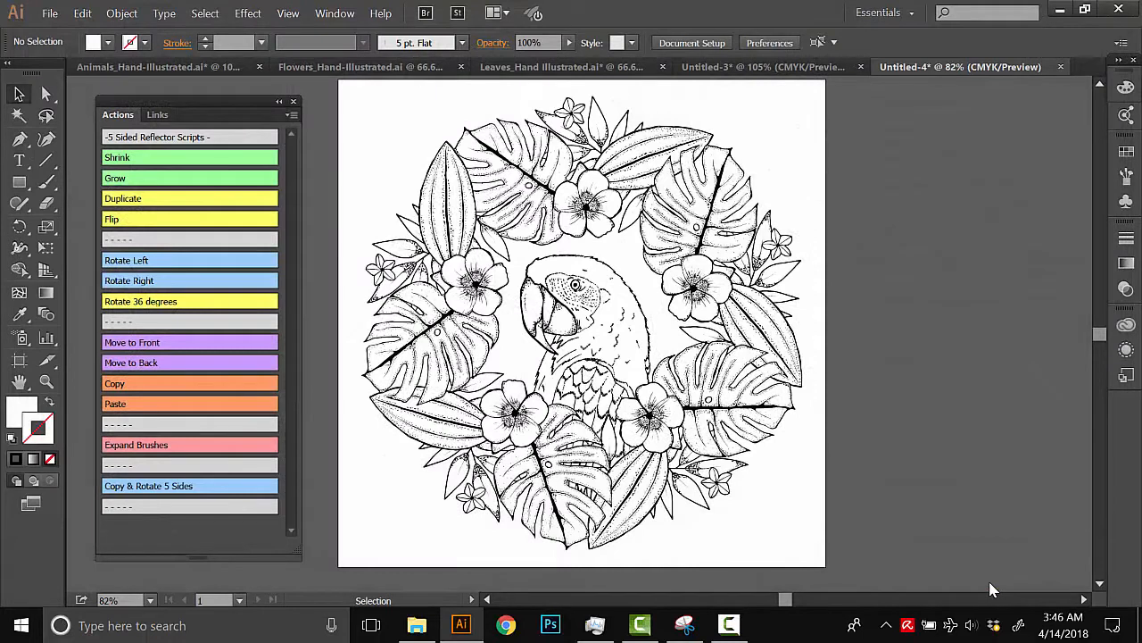